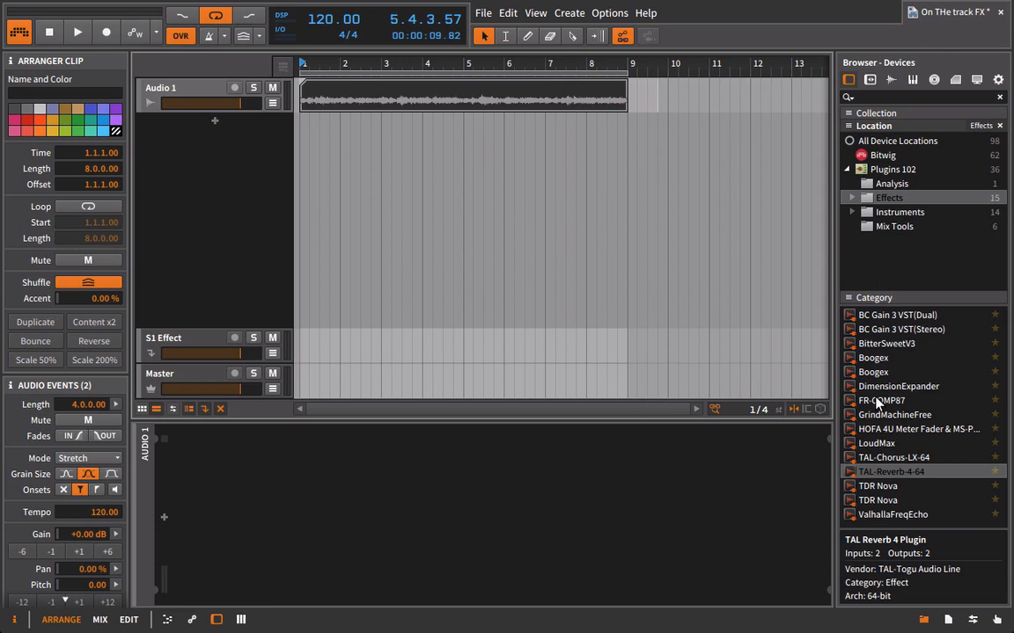
Step: Play back the Audio 1 clip and compare how it sounds with mono monitoring switched on and off
key("space")
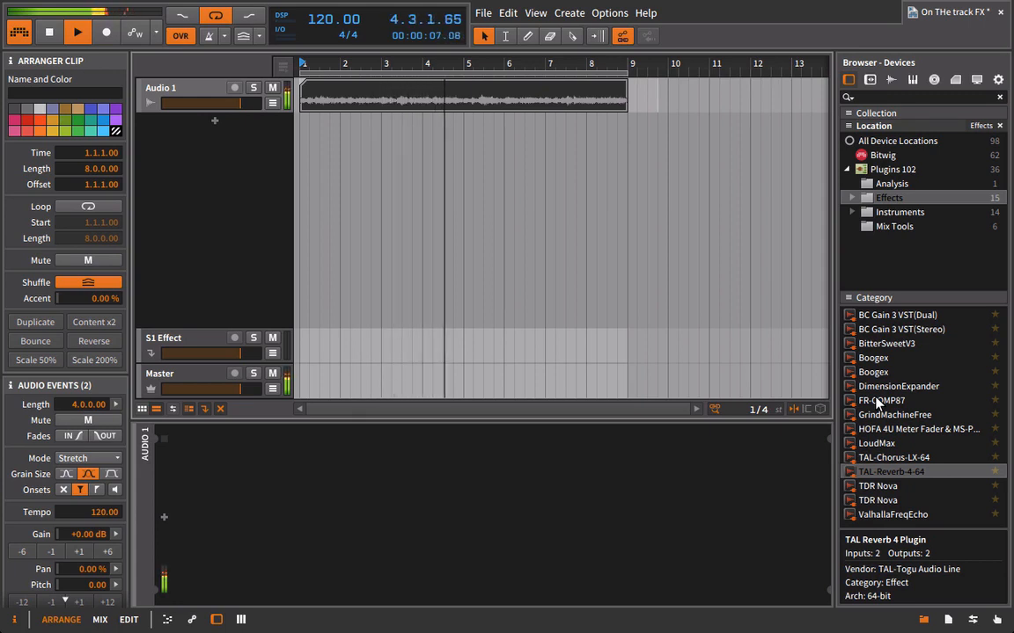
key("space")
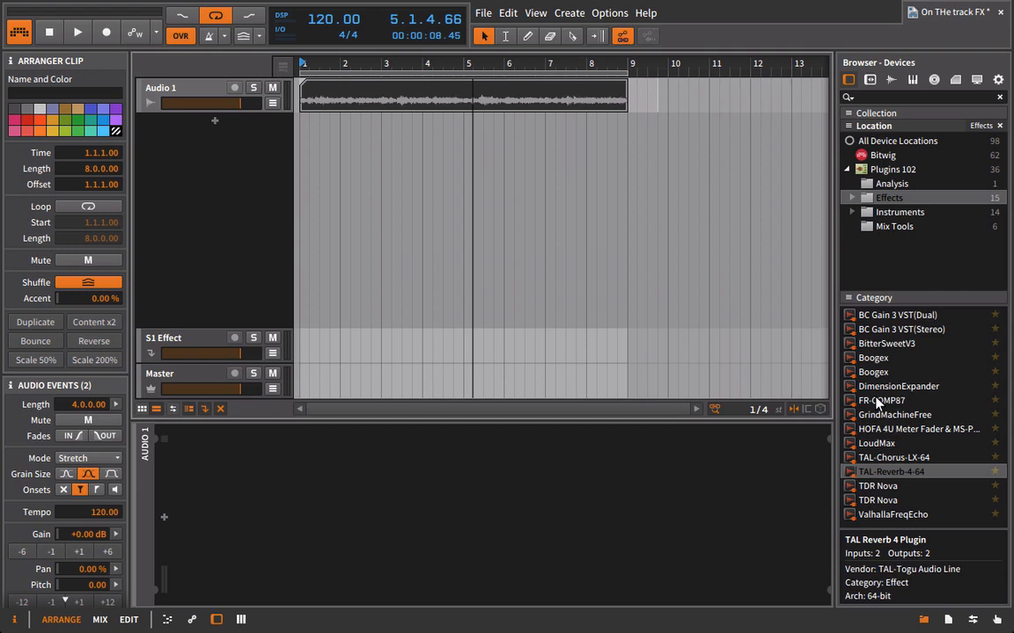
left_click(972, 619)
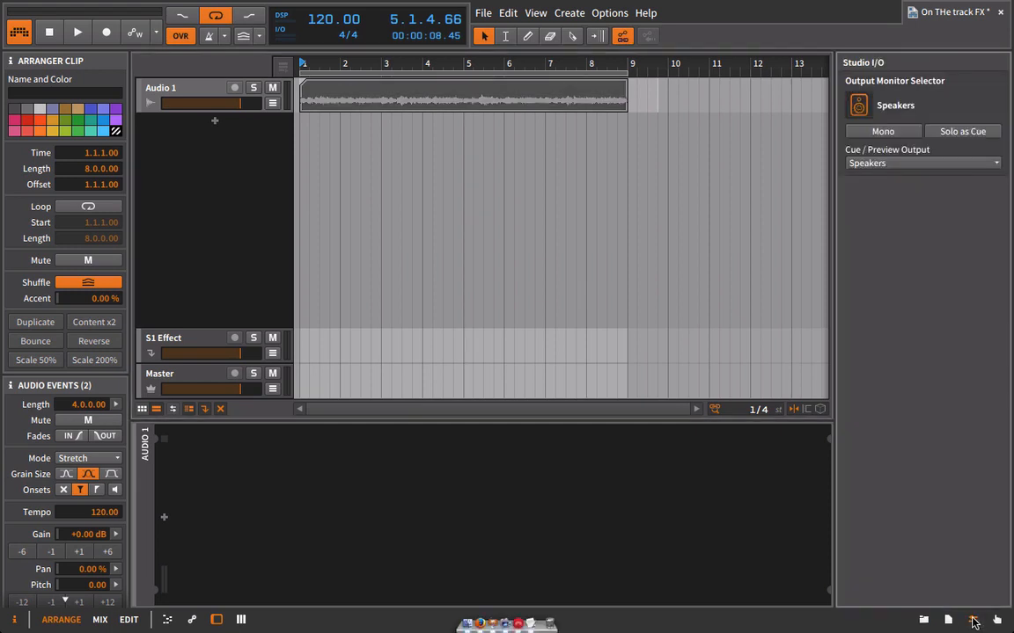
left_click(895, 133)
key("space")
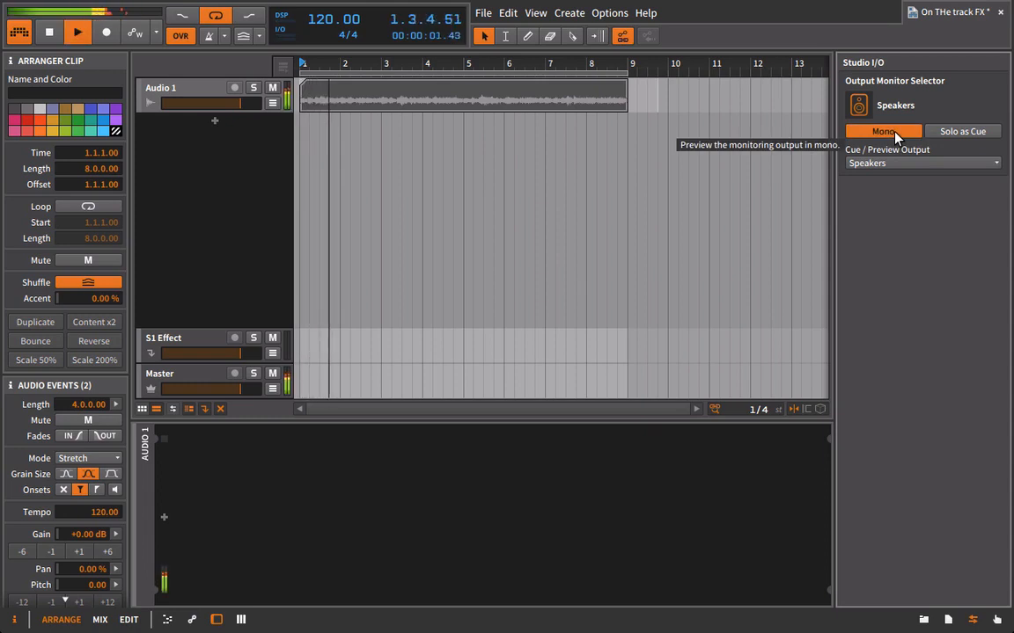
left_click(895, 134)
left_click(895, 134)
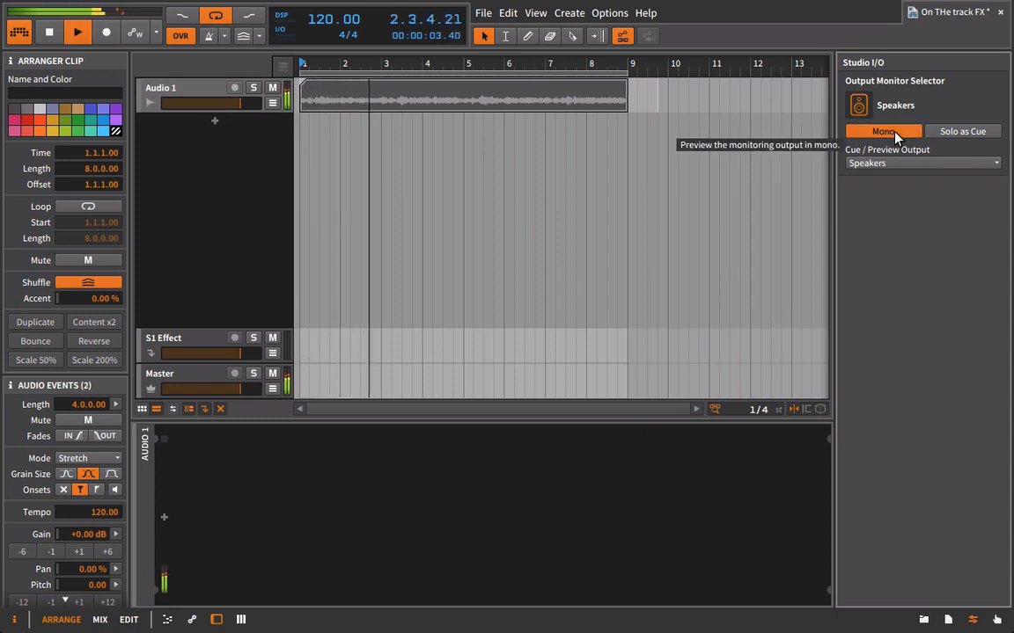
left_click(894, 134)
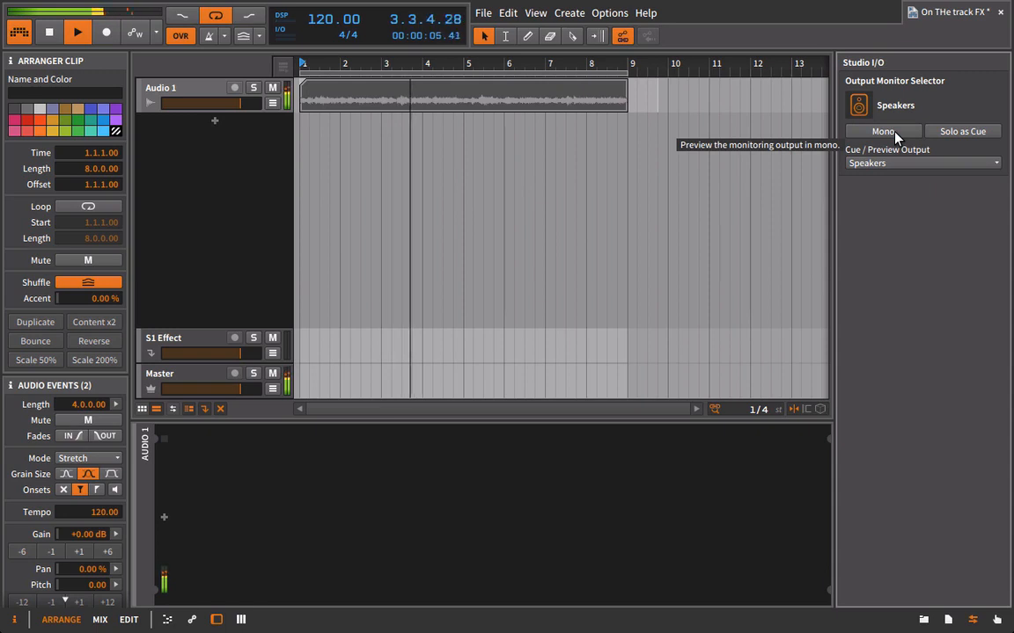
left_click(895, 133)
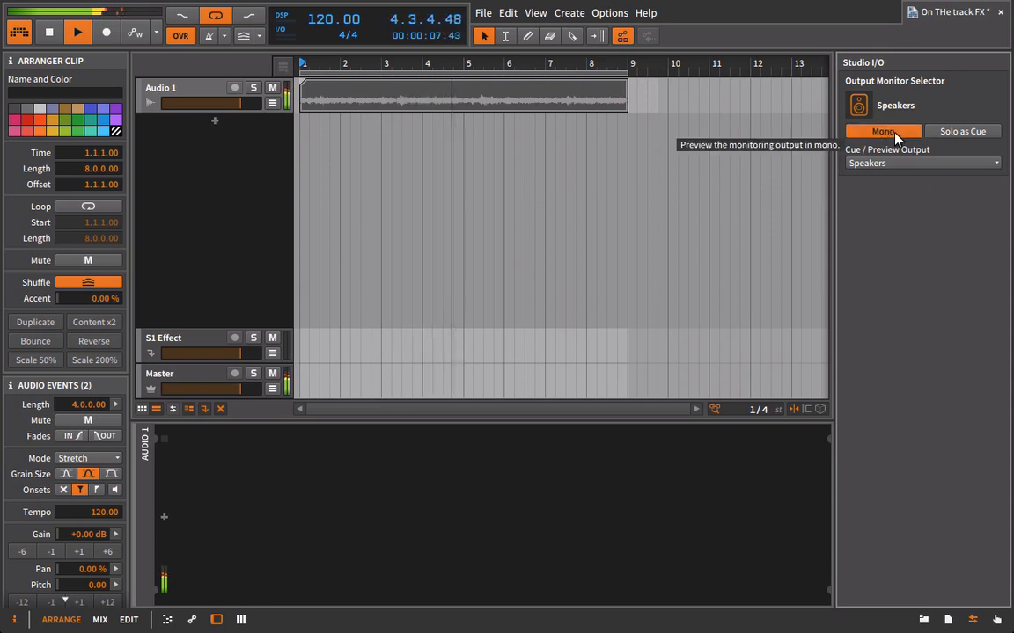
left_click(895, 133)
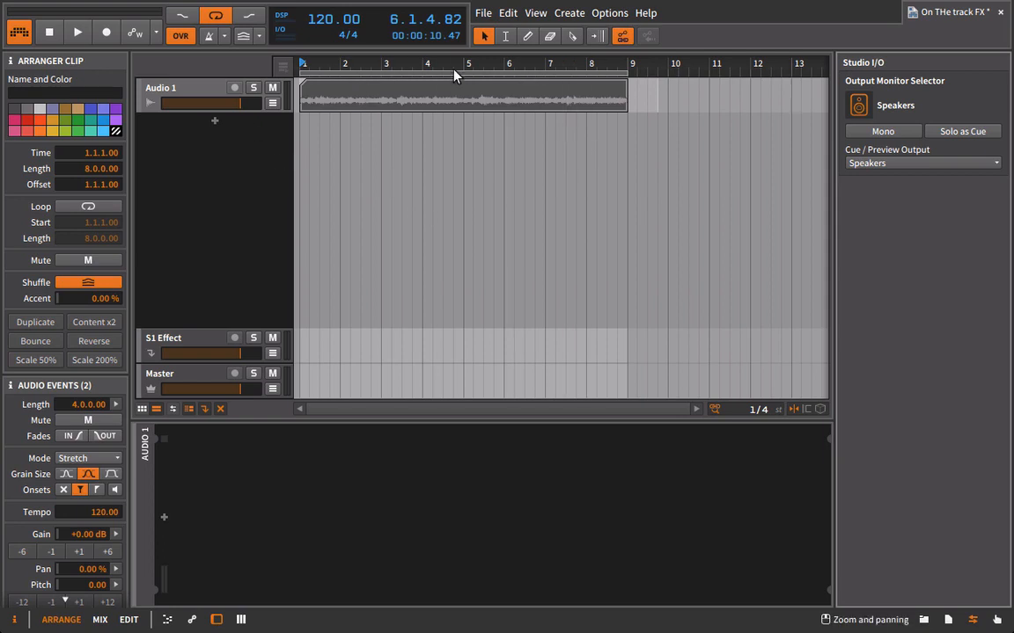
left_click(972, 620)
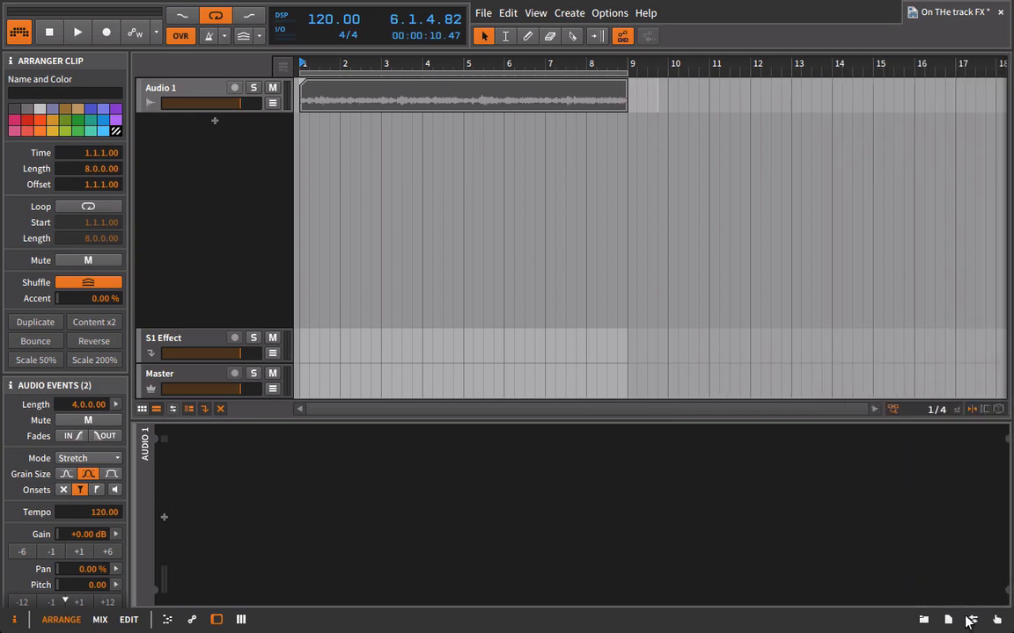
Step: Open the Audio 1 clip in the detail editor to examine its stereo waveform, then return to the device view
left_click(343, 156)
double_click(317, 102)
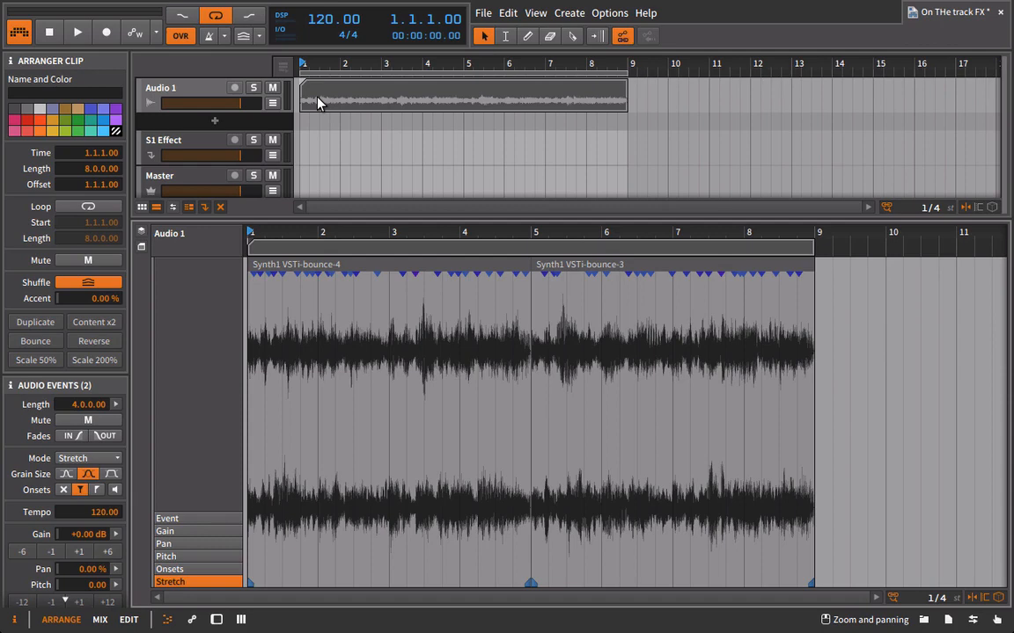
left_click(205, 88)
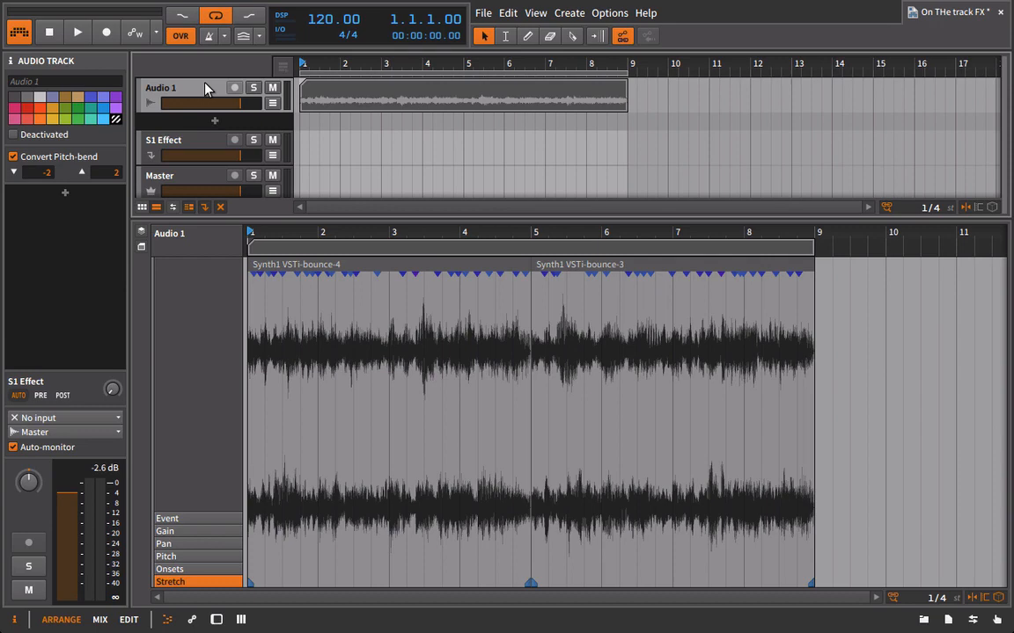
key("a")
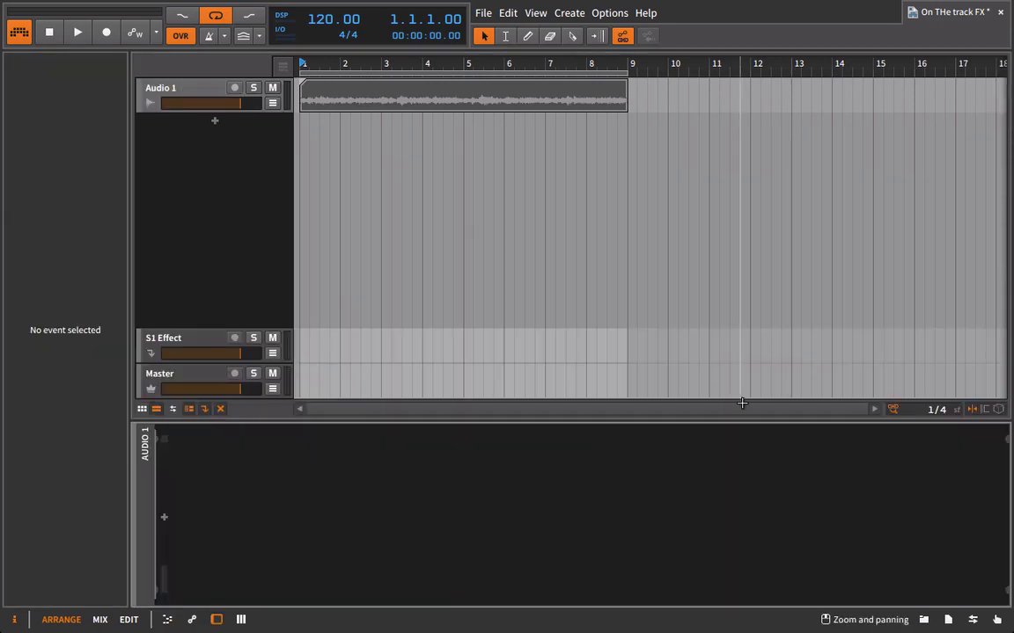
Step: Duplicate the Audio 1 track, lower the volume of both tracks to -6.93 dB and start playback
right_click(208, 91)
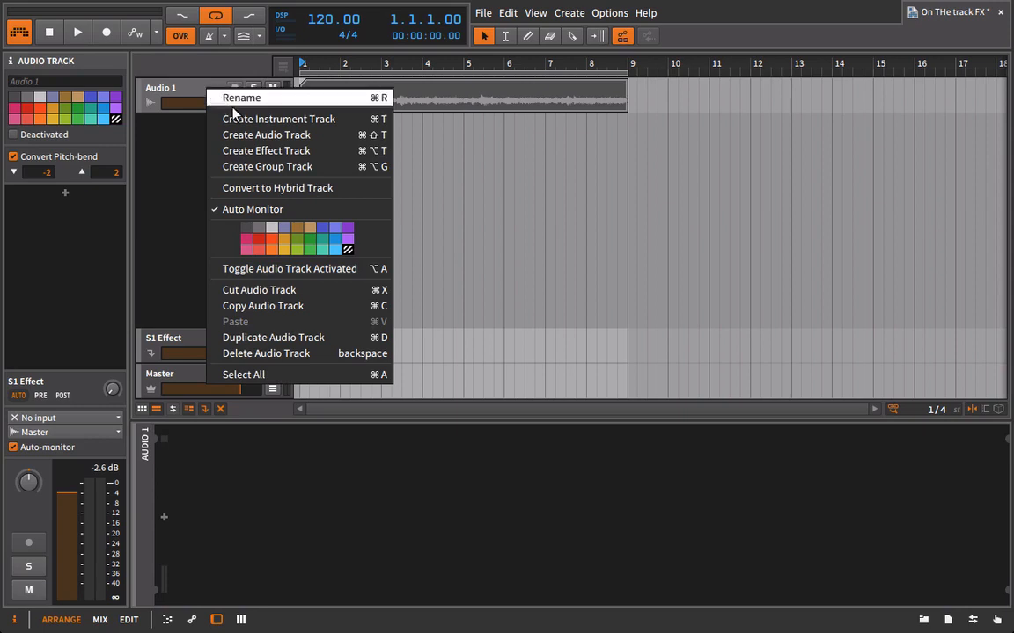
left_click(270, 337)
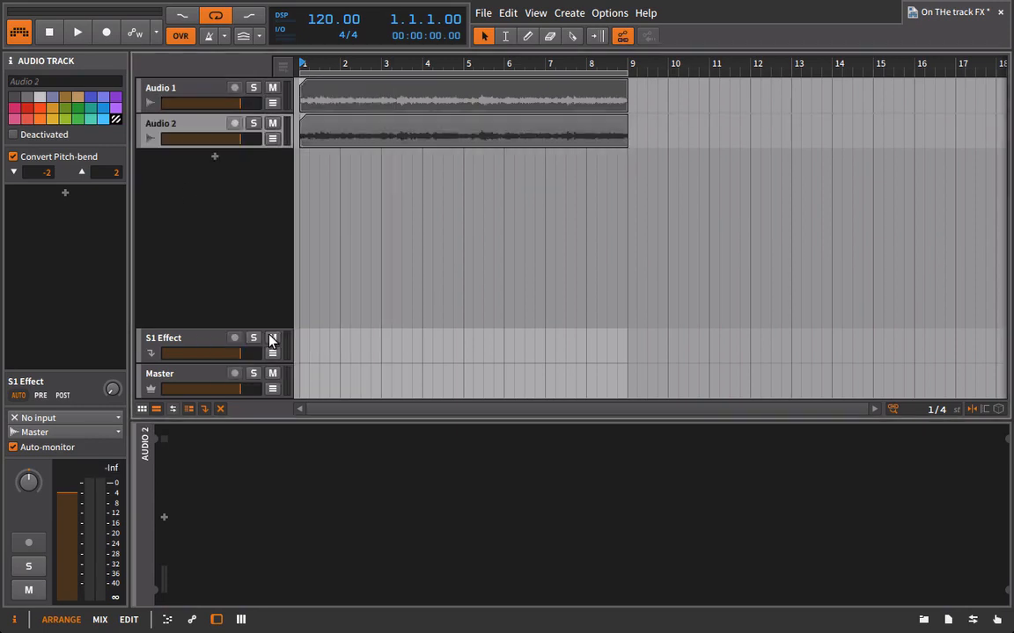
left_click(201, 88)
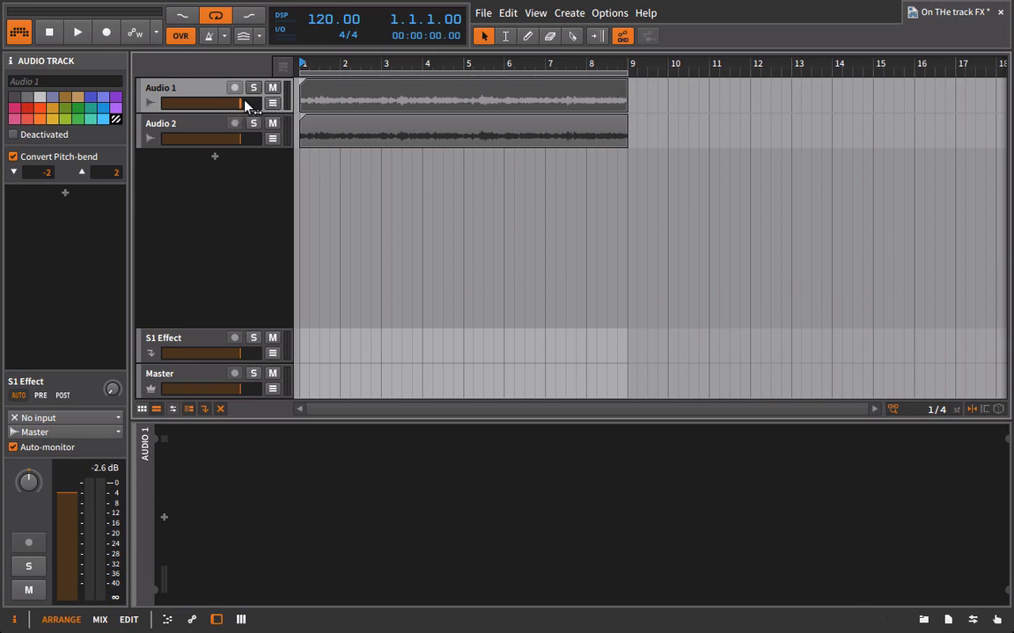
left_click(215, 128, "shift")
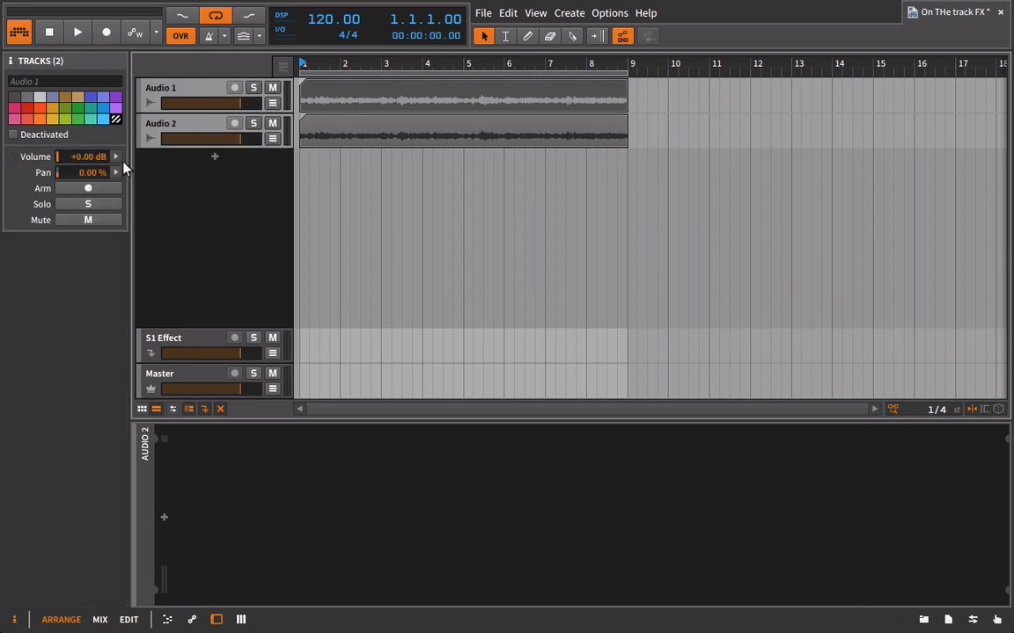
left_click_drag(82, 165, 82, 192)
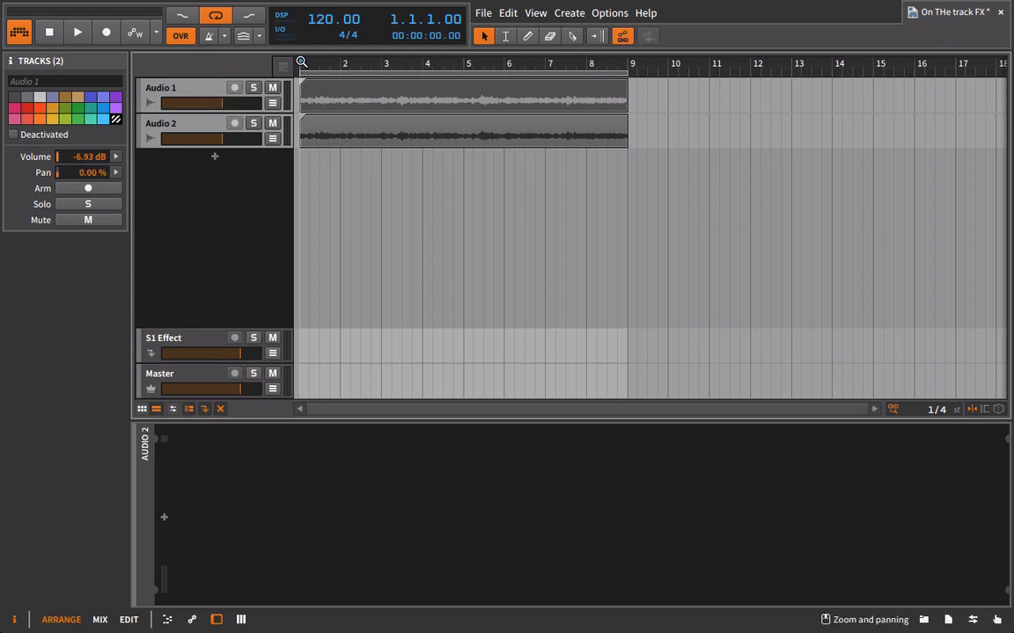
key("space")
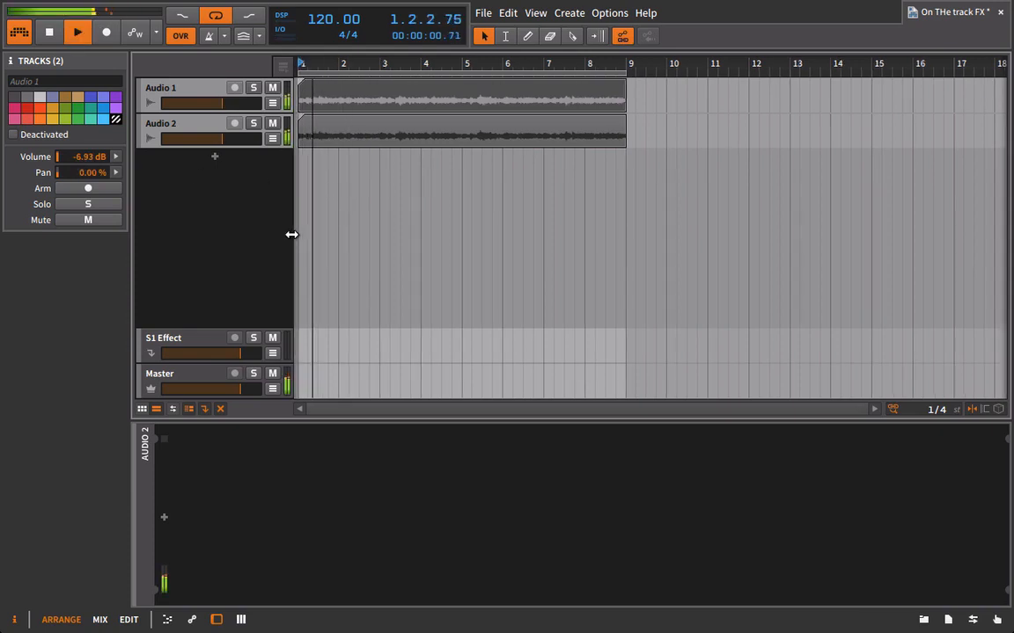
Step: Rename the first audio track ORIGINAL and the duplicated track PARALLEL
left_click(165, 89)
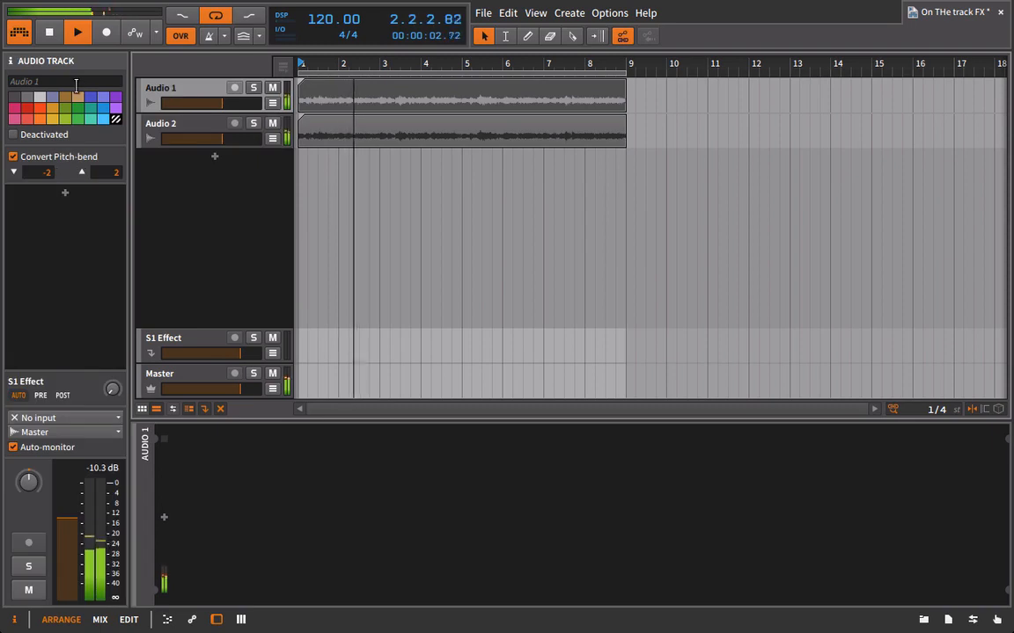
left_click(75, 81)
type("ORIGINAL")
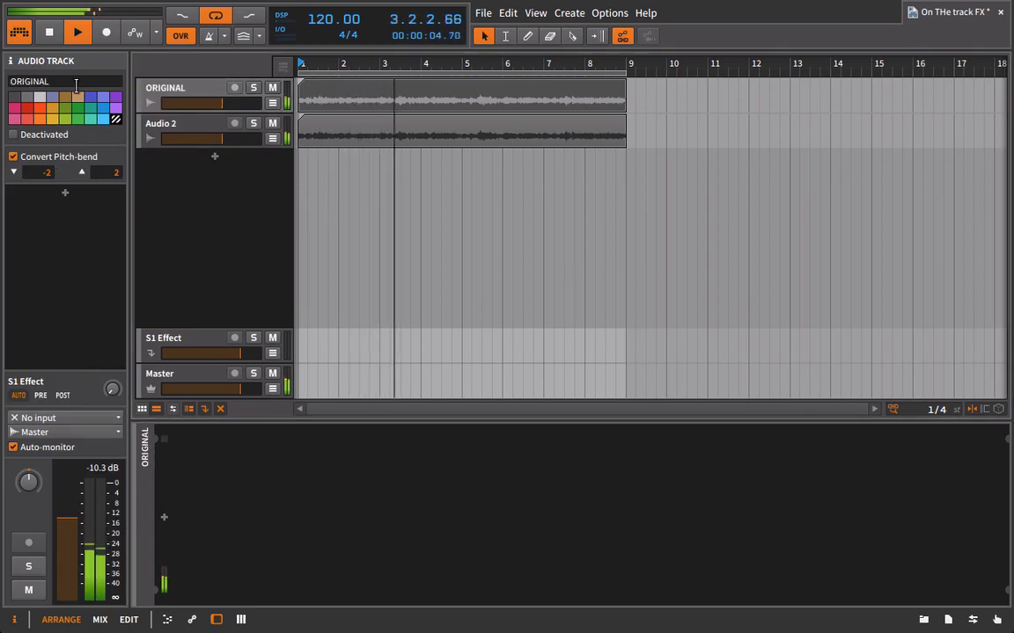
left_click(166, 126)
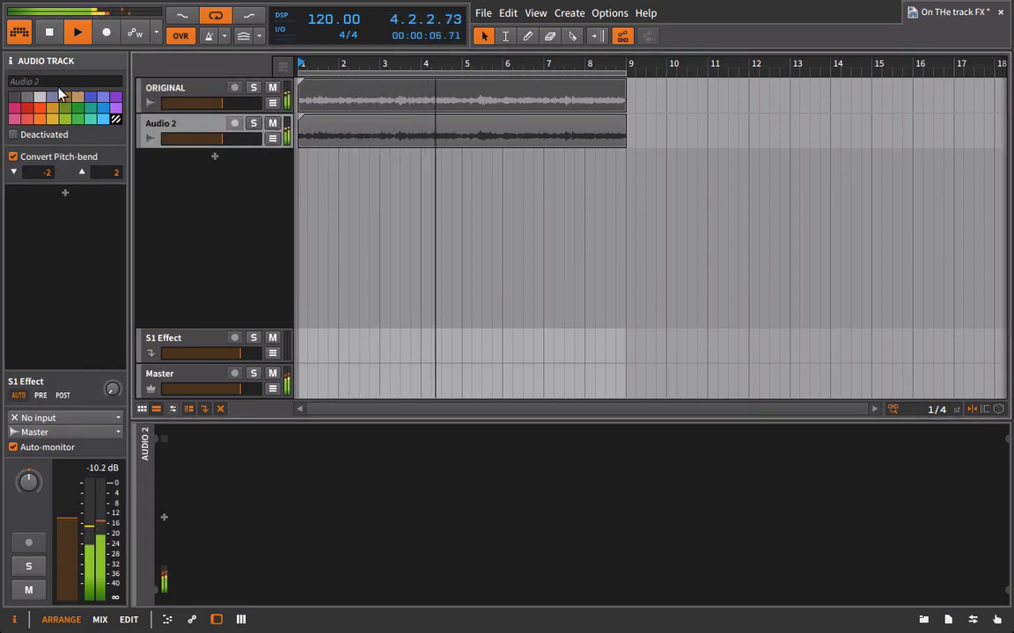
left_click(52, 81)
type("PARALLEL")
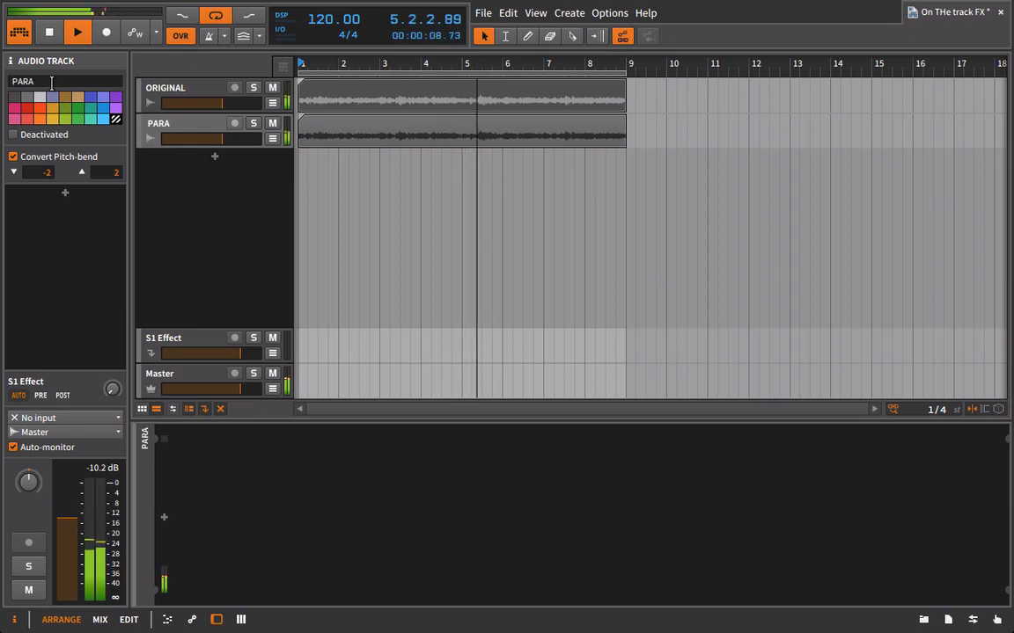
Step: Add the FuzzPlus3 plugin from the Mix Tools folder to the PARALLEL track and move its window clear of the track controls
left_click(164, 91)
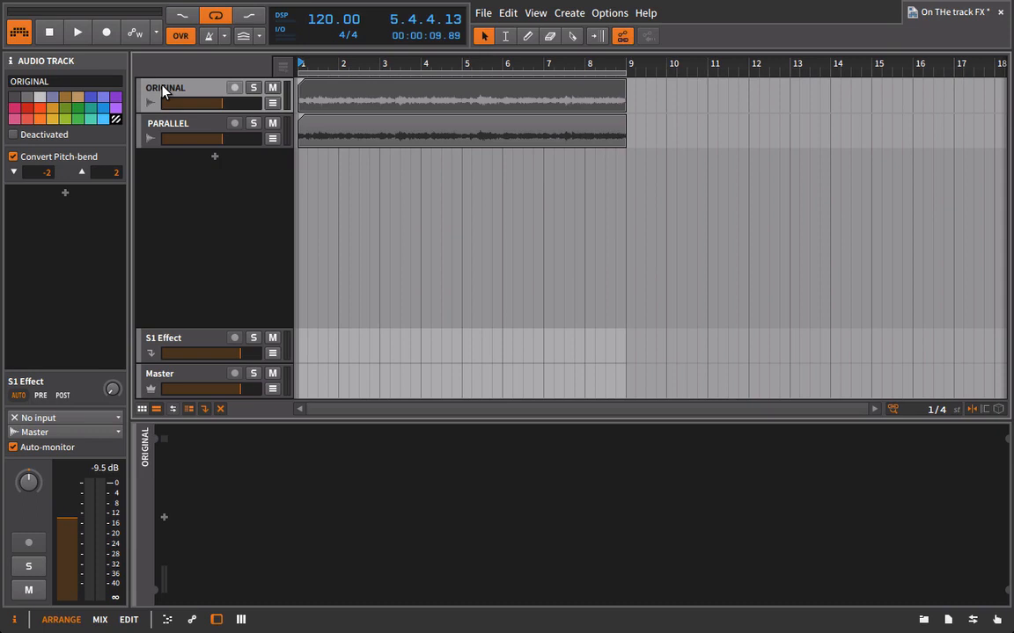
left_click(166, 127)
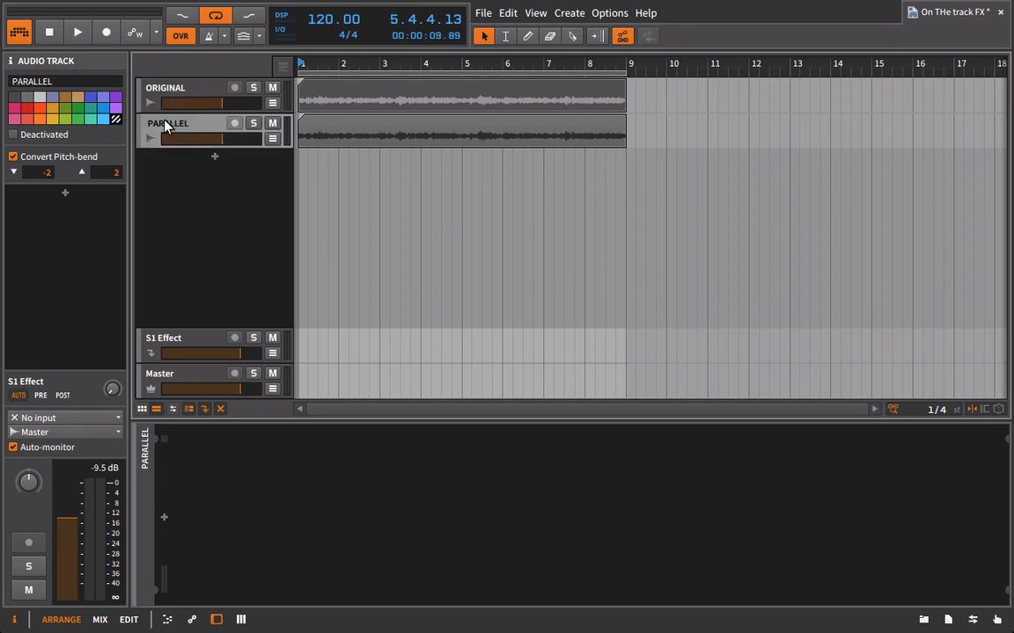
left_click(923, 619)
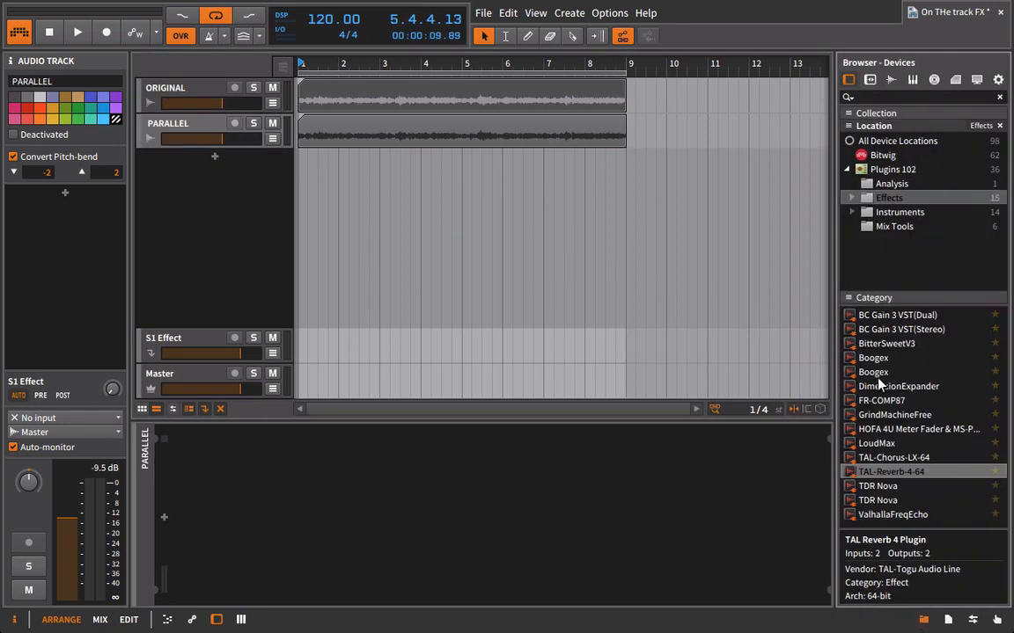
left_click(884, 229)
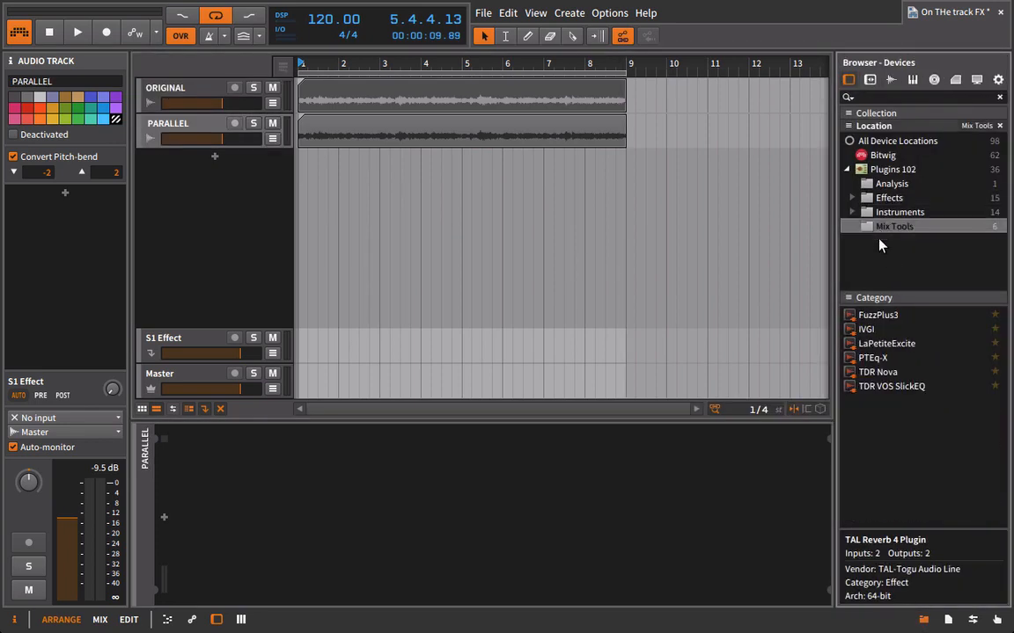
left_click(887, 318)
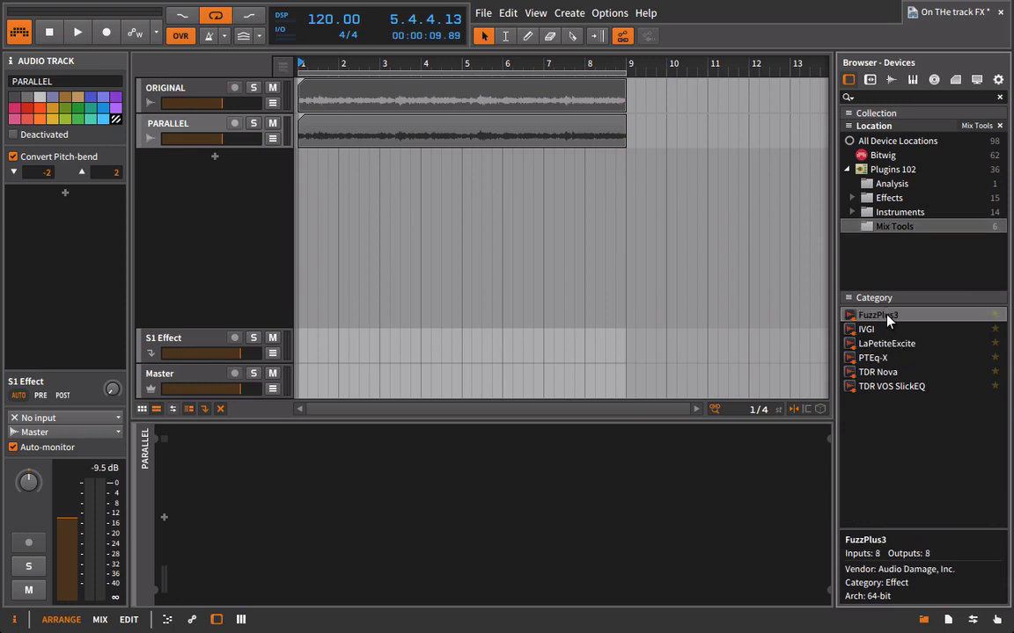
left_click_drag(816, 317, 373, 141)
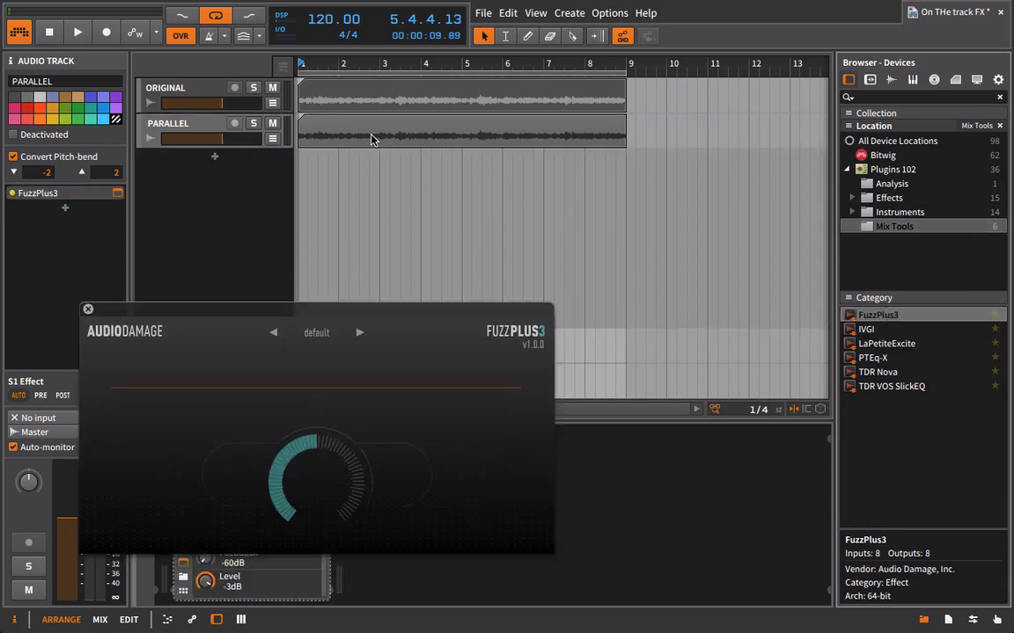
left_click_drag(282, 309, 566, 223)
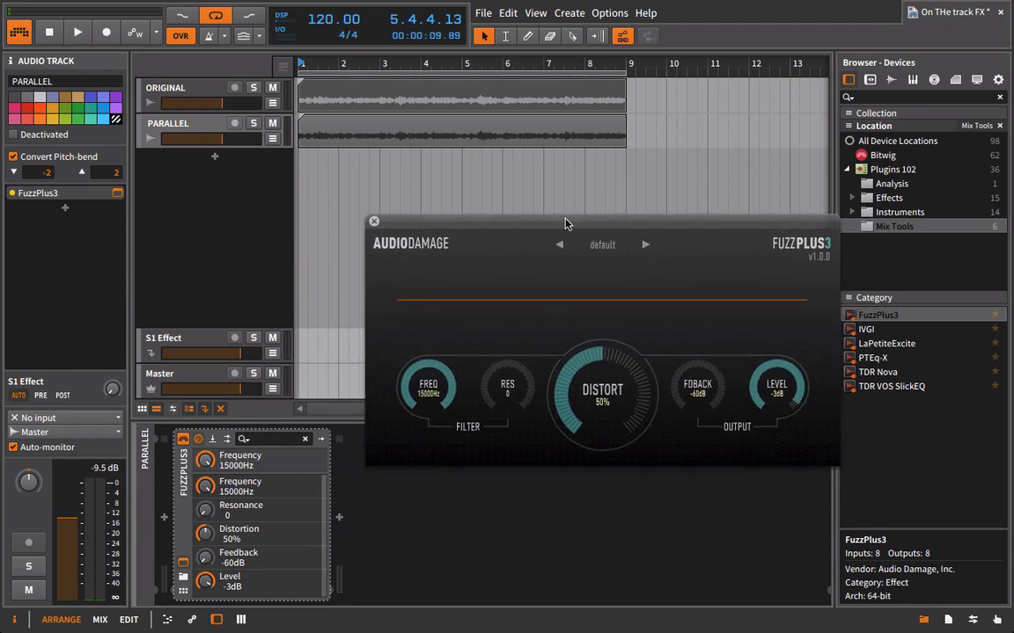
Step: Solo the PARALLEL track and, during playback, lower FuzzPlus3's output level to -20 dB, closing the plugin window when done
left_click(253, 125)
key("space")
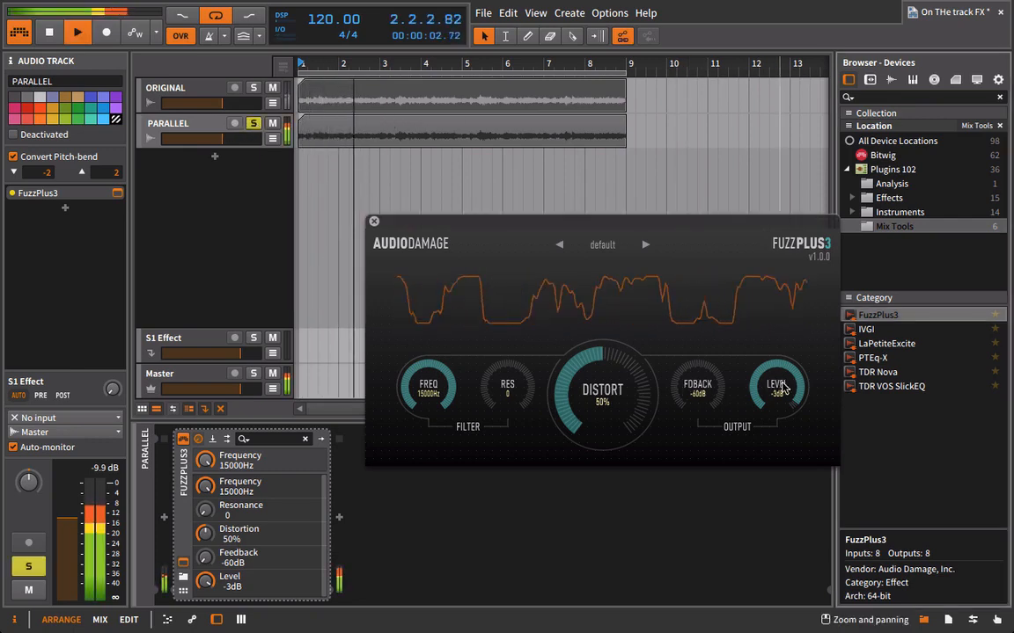
left_click_drag(781, 387, 792, 441)
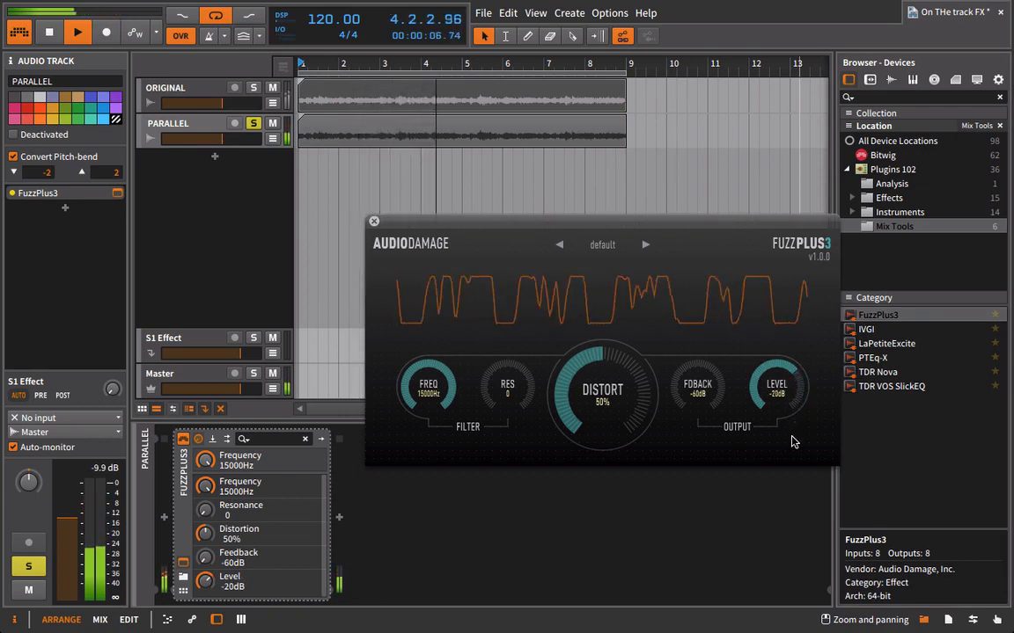
key("space")
left_click(374, 222)
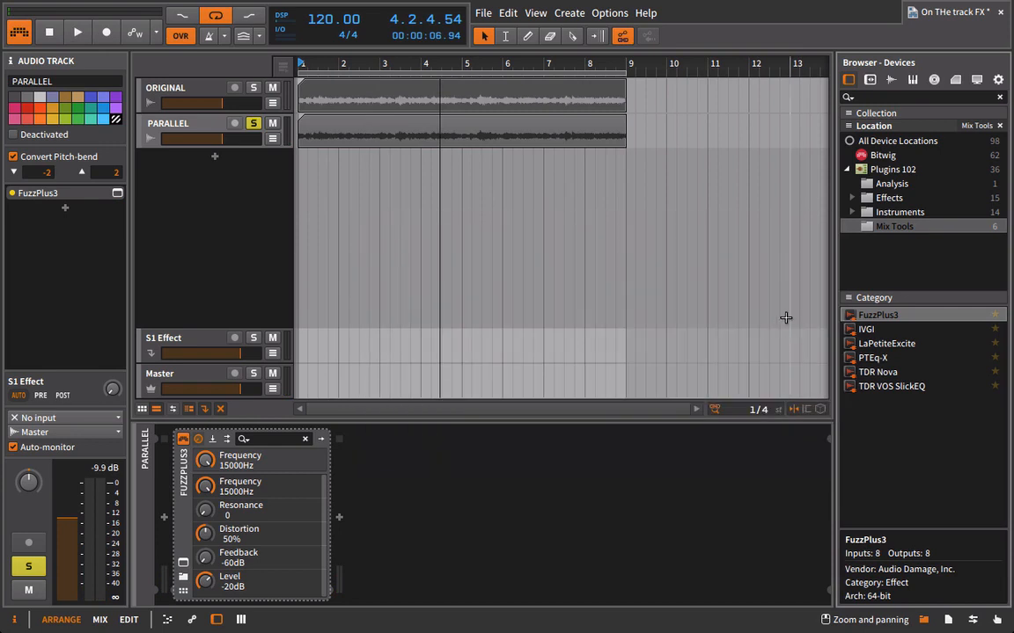
Step: Add a Bitwig Tool device before FuzzPlus3 and another one after it on the PARALLEL track
left_click(889, 159)
scroll(896, 450, "down", 10)
left_click(885, 459)
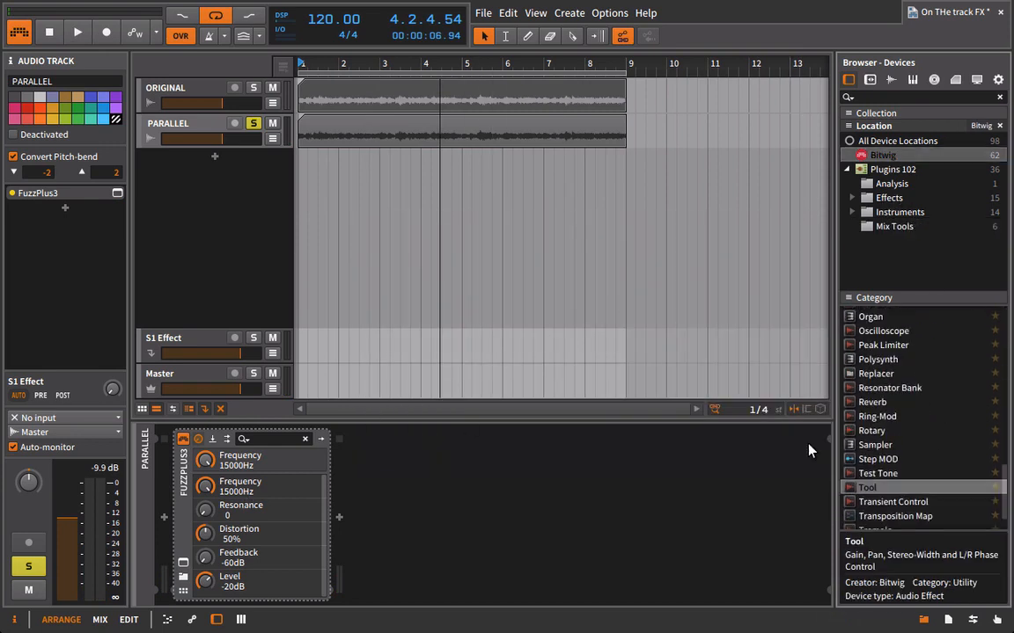
left_click_drag(858, 493, 150, 472)
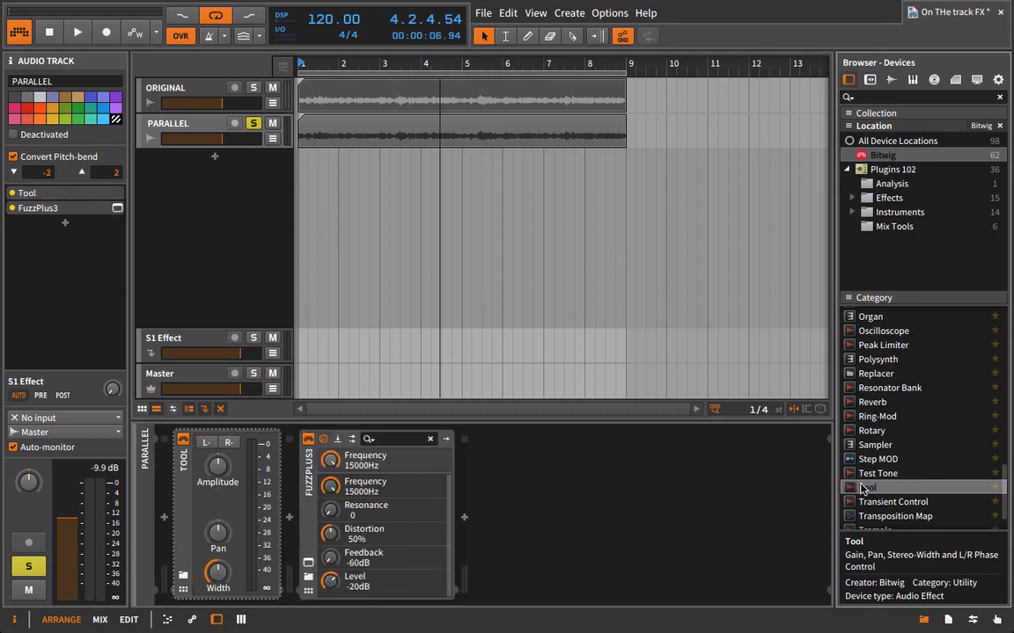
left_click_drag(862, 490, 653, 492)
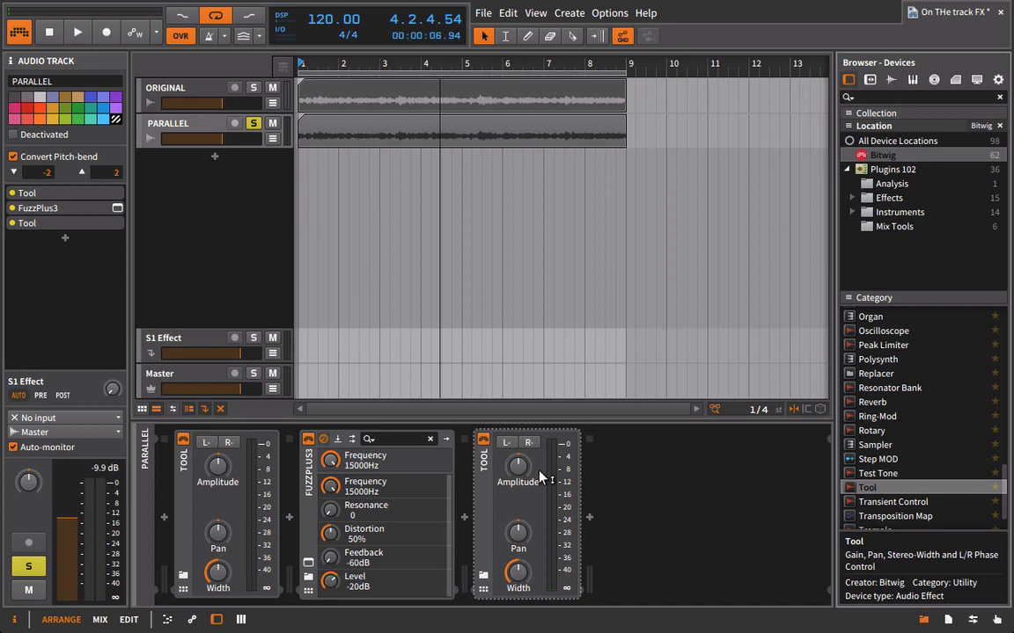
Step: Play the PARALLEL track and compare levels before and after FuzzPlus3, bypassing the plugin briefly and re-enabling it
key("space")
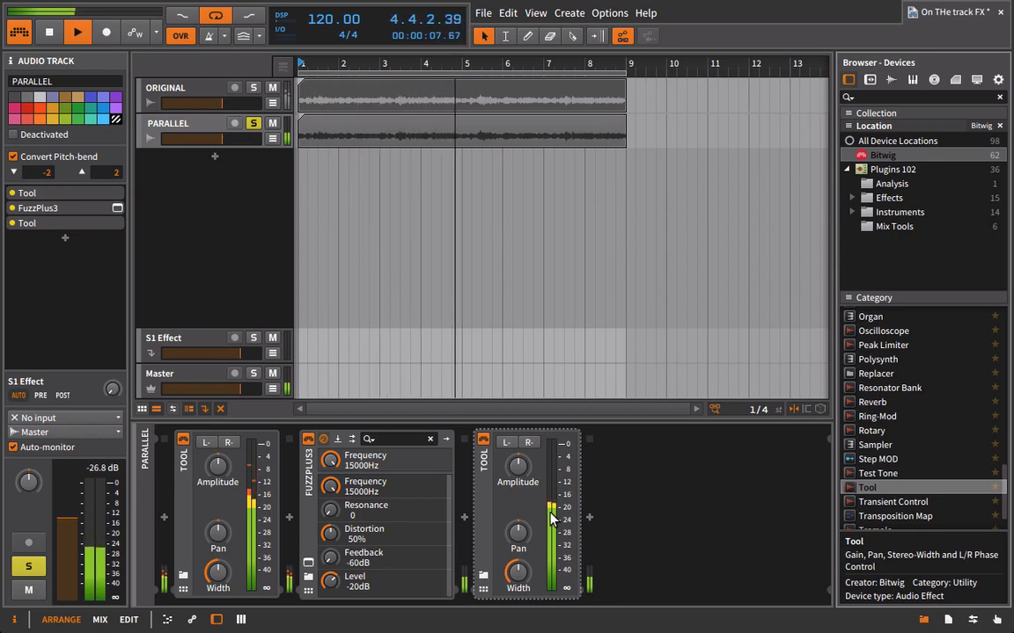
key("space")
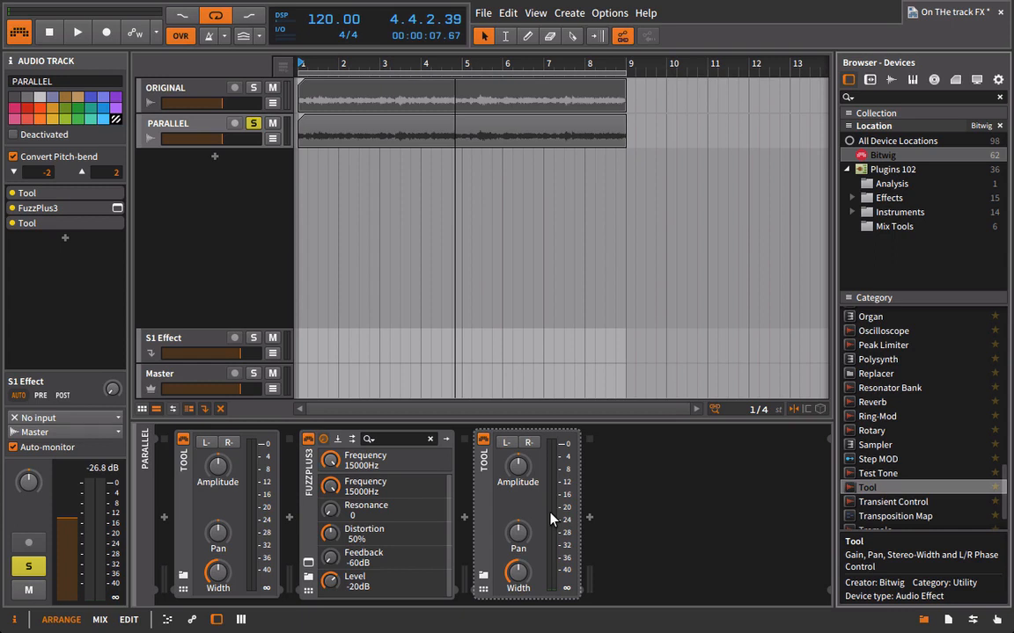
key("space")
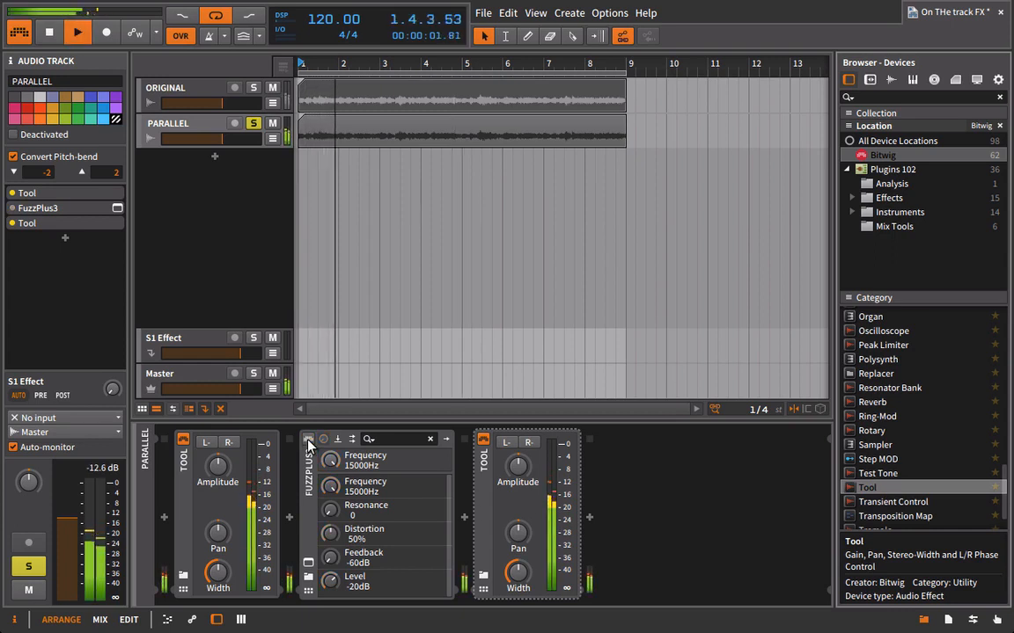
left_click(308, 440)
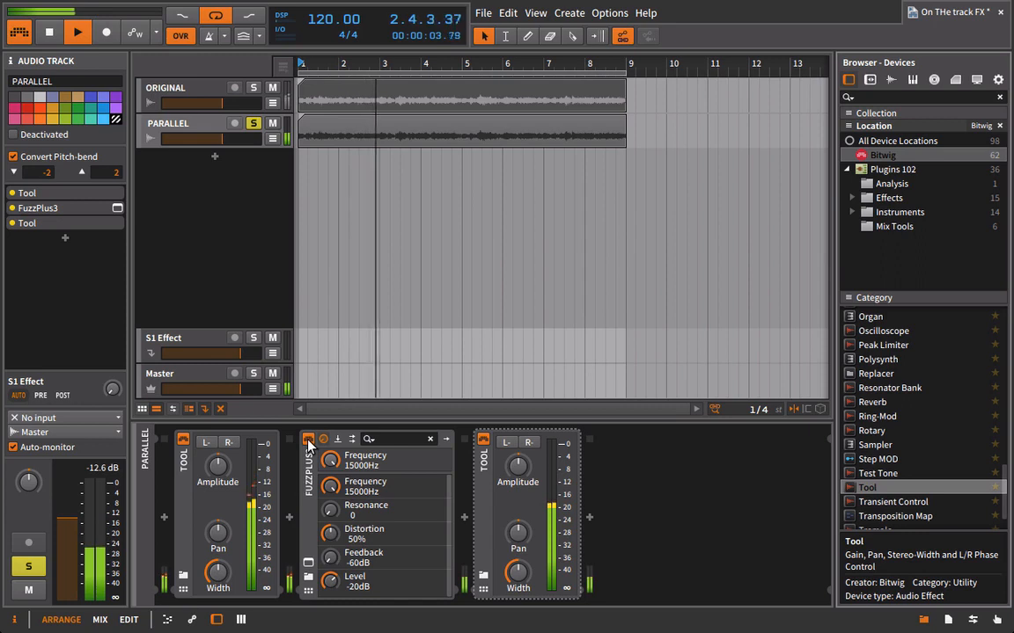
key("space")
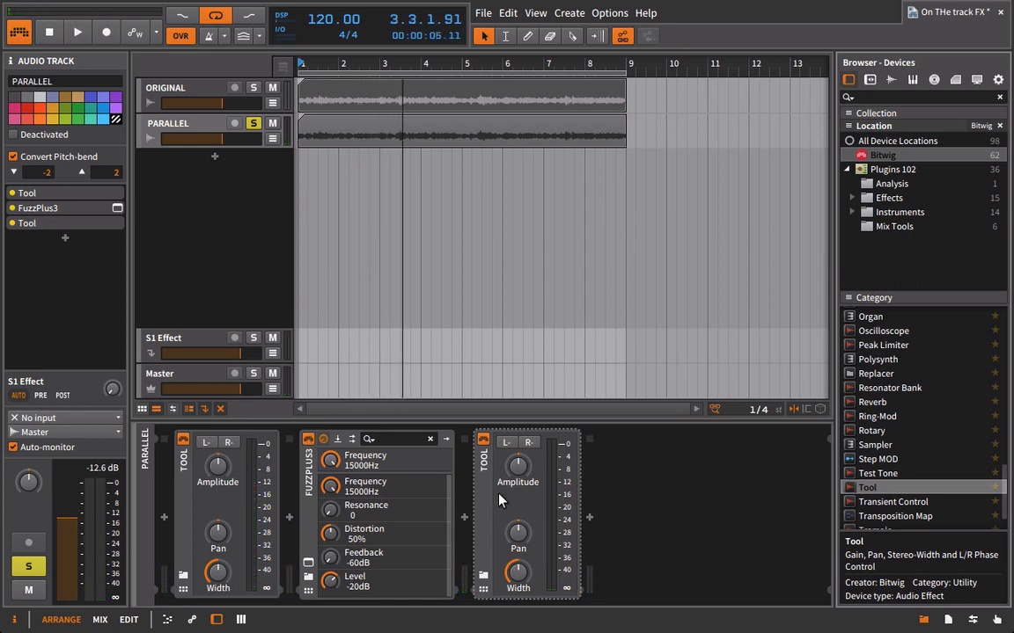
Step: During playback, narrow the width of the Tool after FuzzPlus3 and slightly lower the amplitude of the Tool before it
left_click(489, 554)
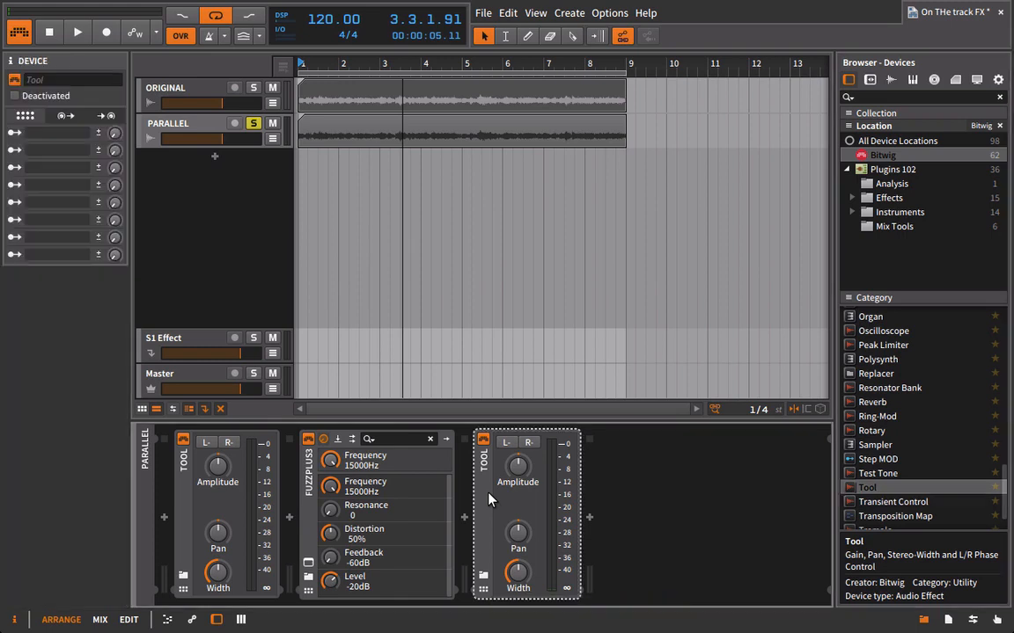
key("space")
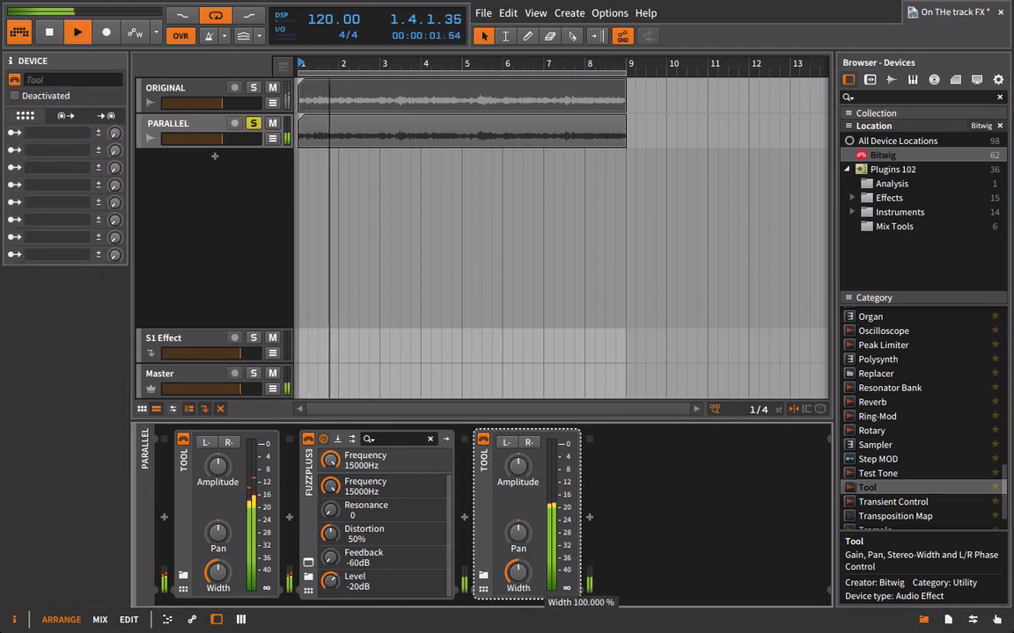
left_click_drag(519, 578, 519, 626)
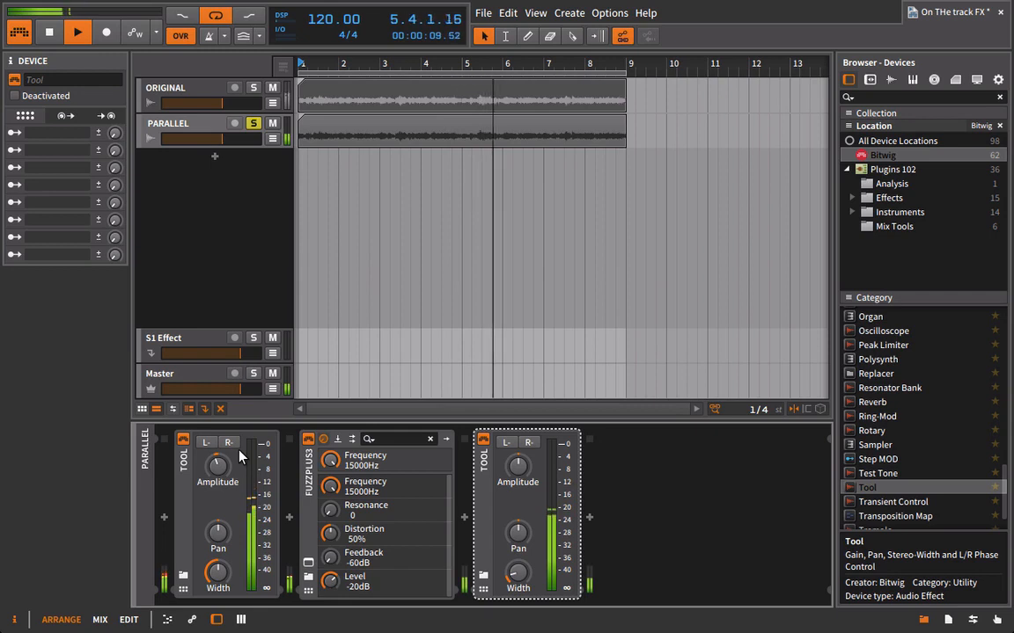
key("space")
Step: Open the FuzzPlus3 window, move it clear of the device chain, and solo ORIGINAL together with PARALLEL during playback
left_click(307, 564)
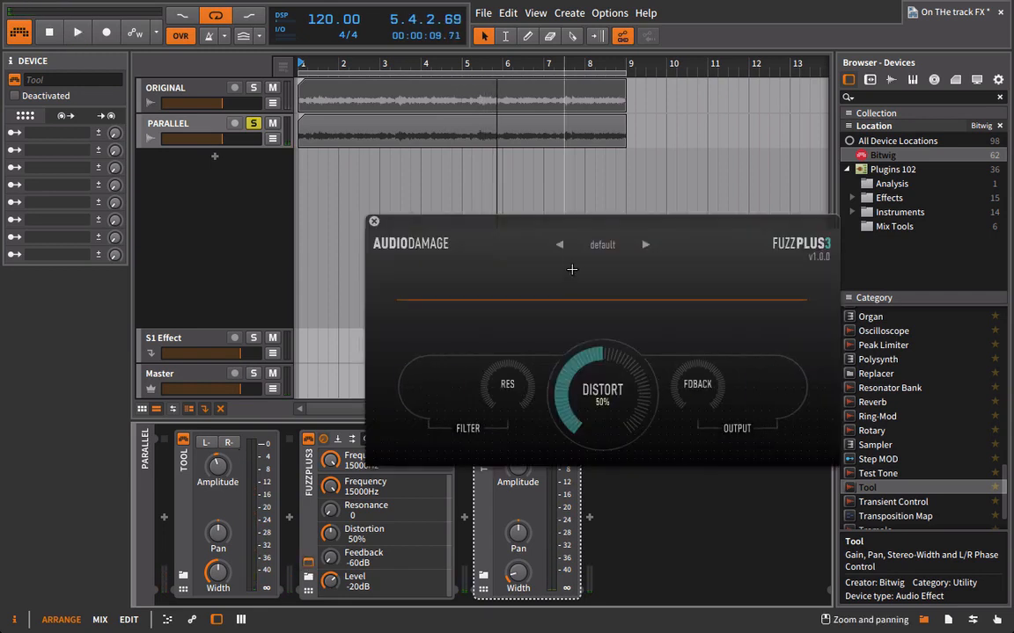
left_click_drag(557, 221, 519, 137)
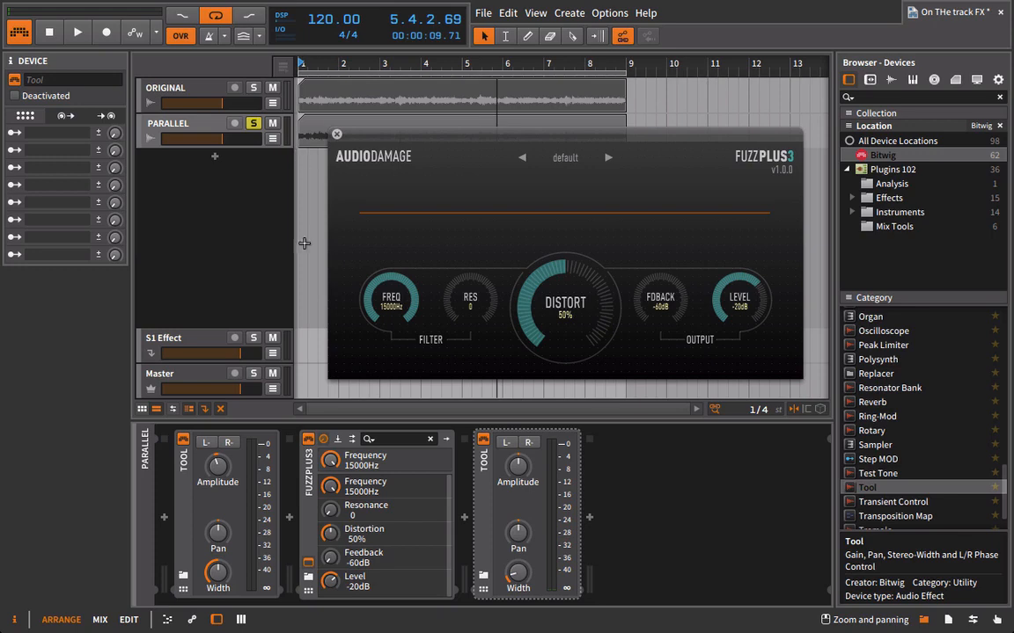
left_click_drag(391, 301, 416, 215)
key("space")
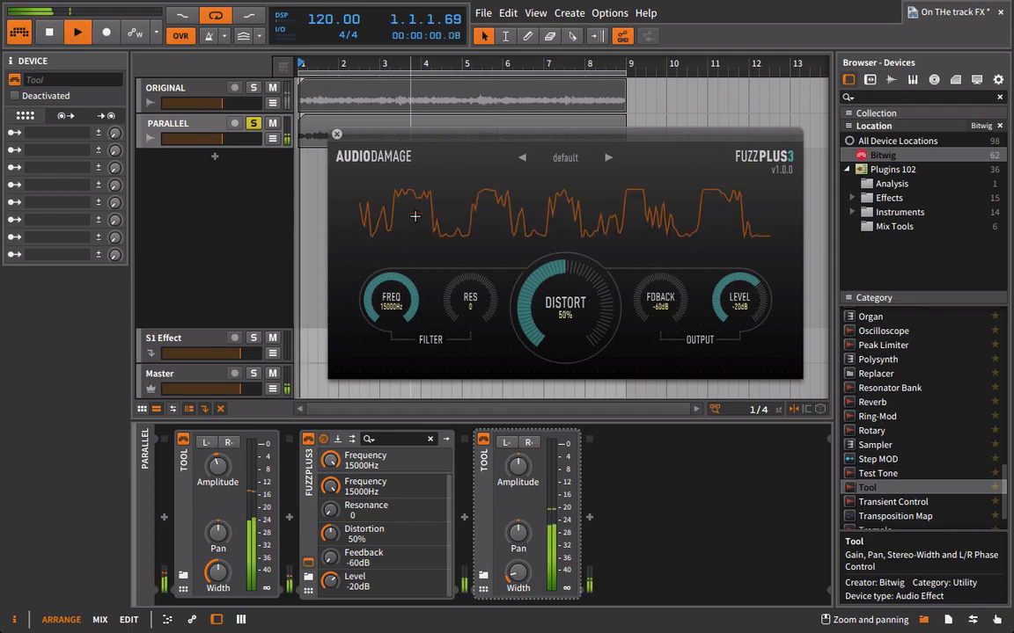
left_click(255, 89)
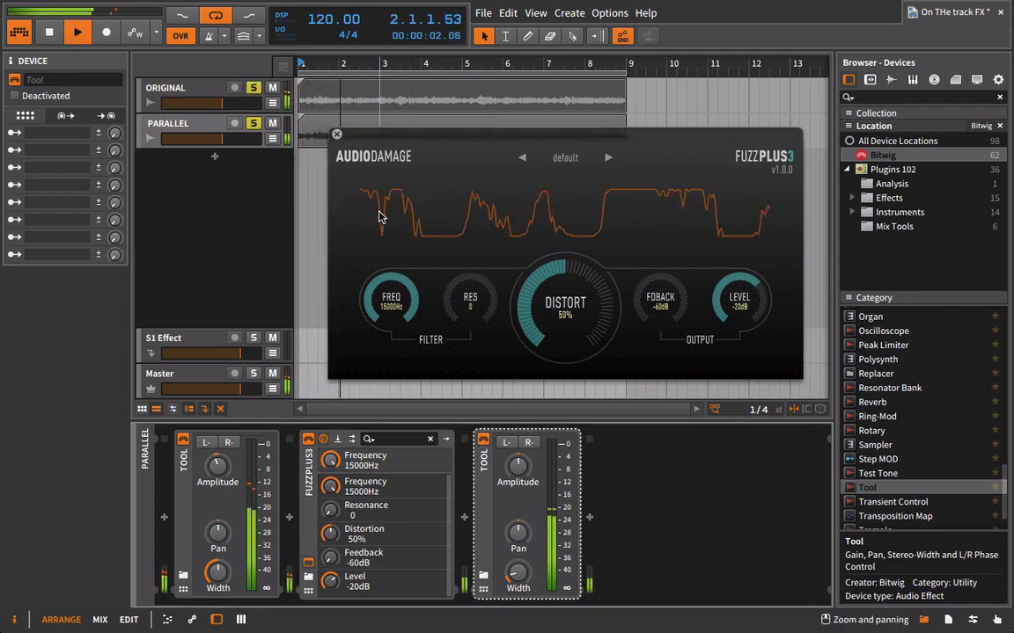
Step: Set FuzzPlus3's filter frequency to 5852 Hz while adjusting PARALLEL's volume against ORIGINAL, then leave only PARALLEL soloed
left_click_drag(386, 294, 388, 338)
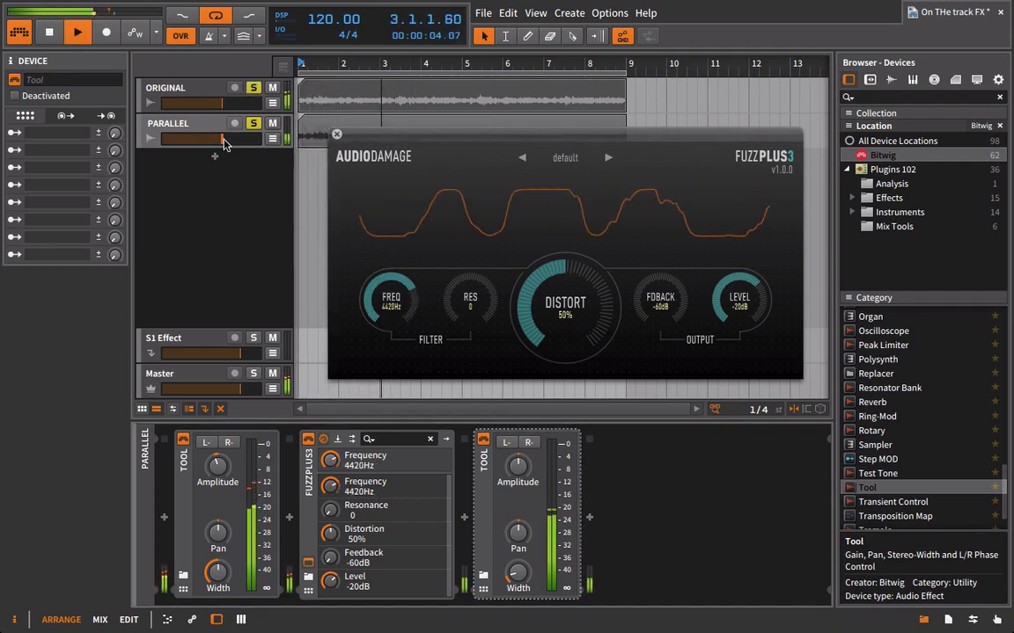
left_click_drag(204, 139, 224, 139)
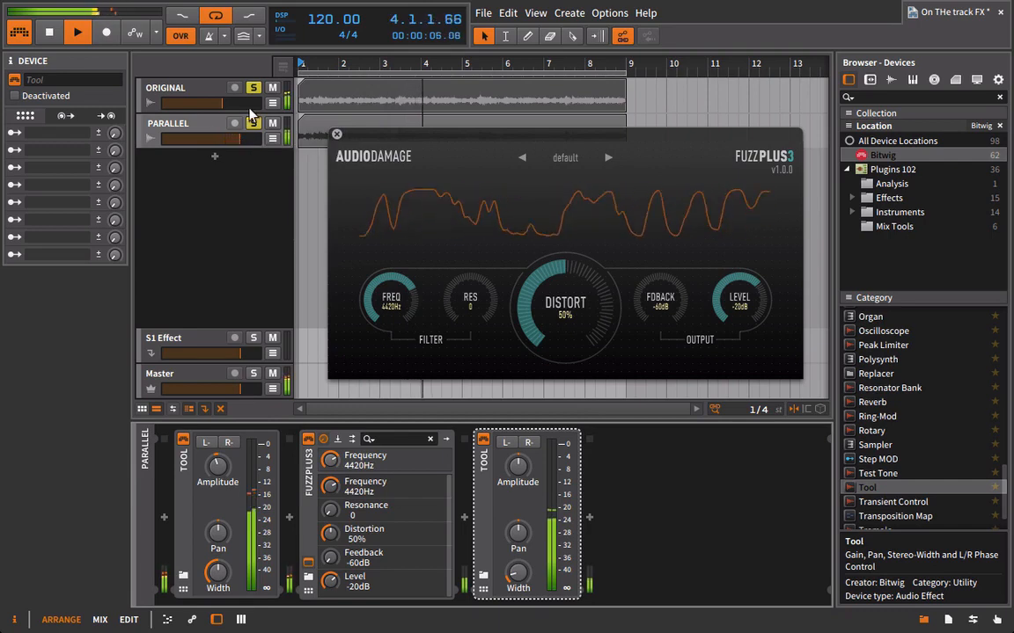
left_click_drag(384, 299, 384, 293)
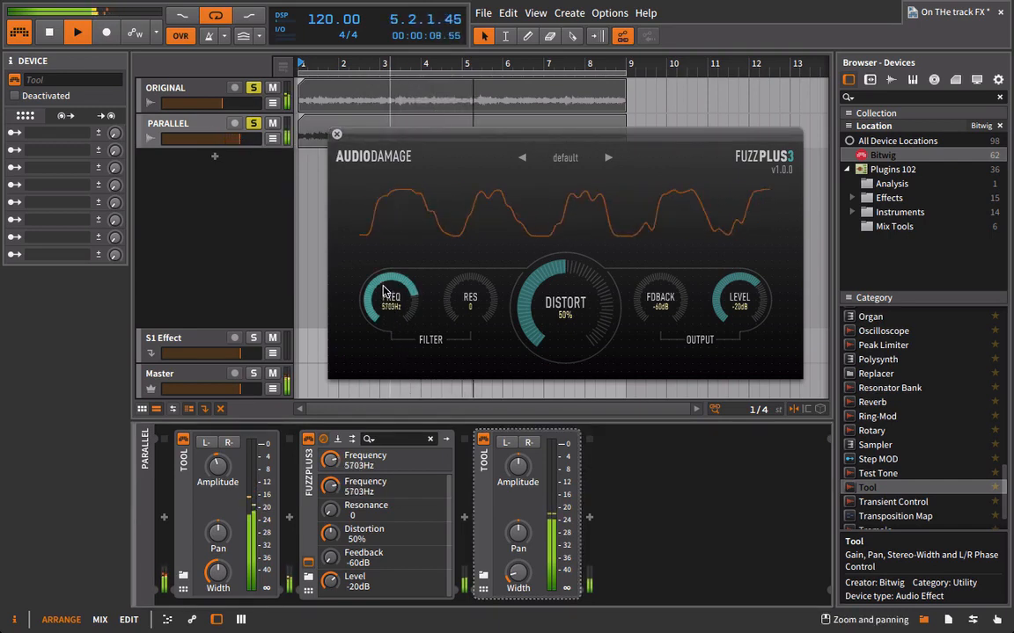
left_click(254, 124)
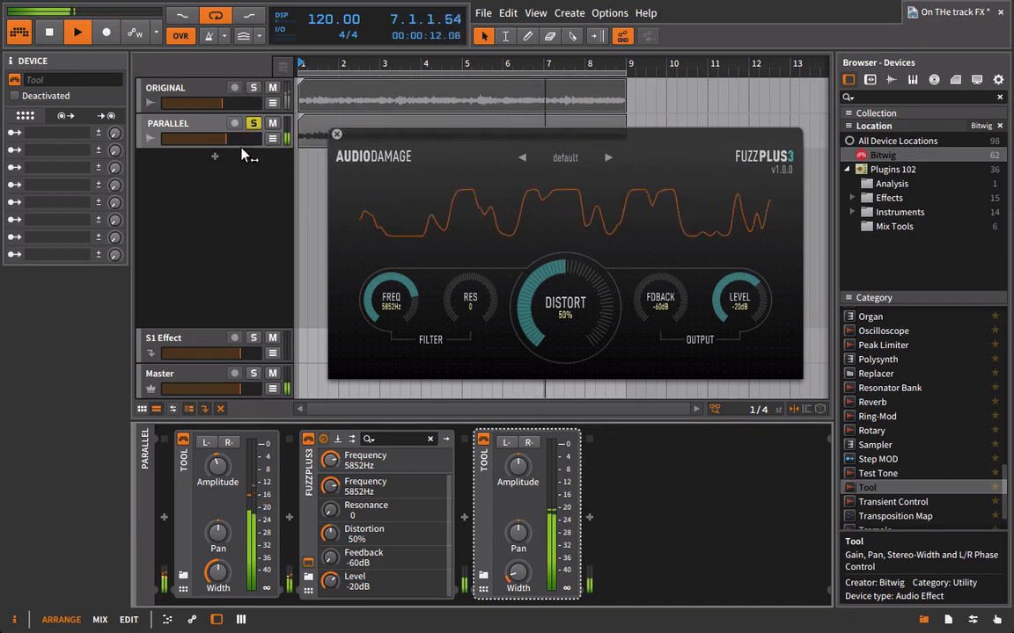
Step: Set FuzzPlus3's resonance to 2, distortion to 48% and feedback to -27 dB while listening to the soloed PARALLEL track
left_click_drag(471, 297, 471, 293)
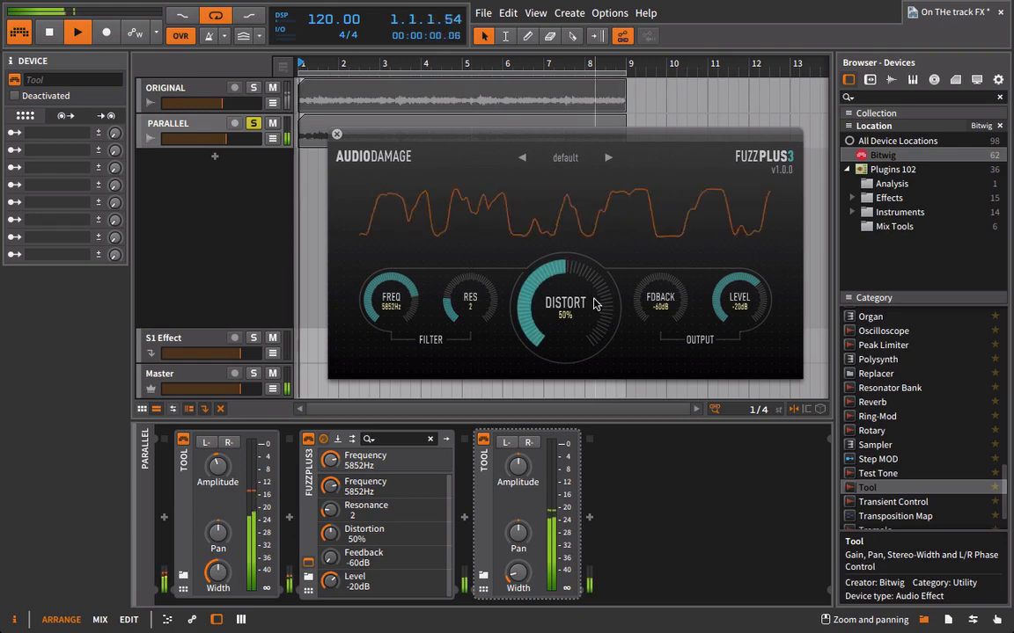
left_click_drag(565, 303, 593, 341)
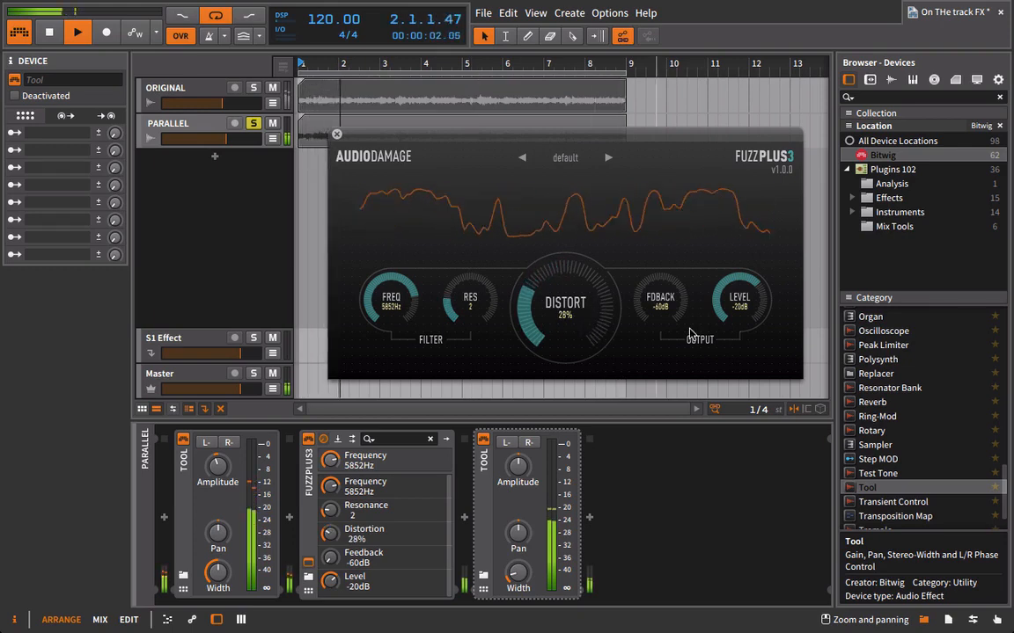
left_click_drag(672, 308, 693, 164)
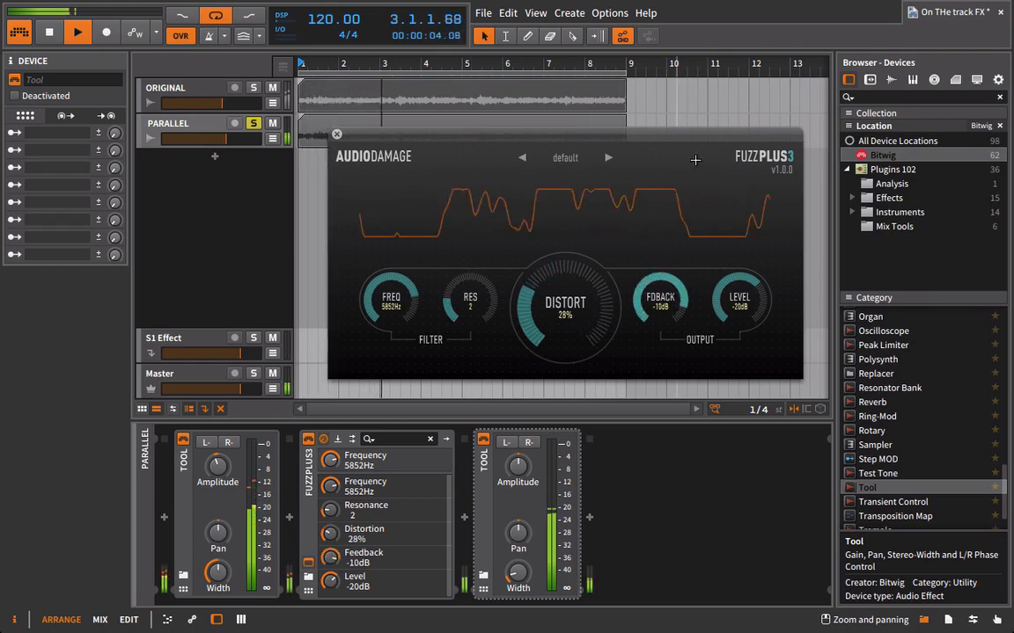
key("space")
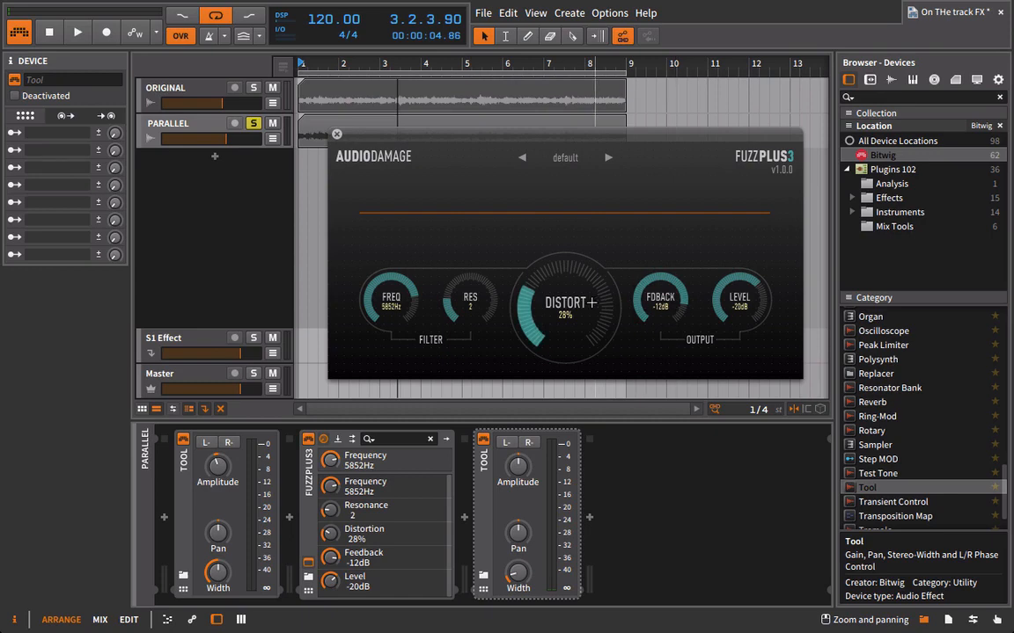
key("space")
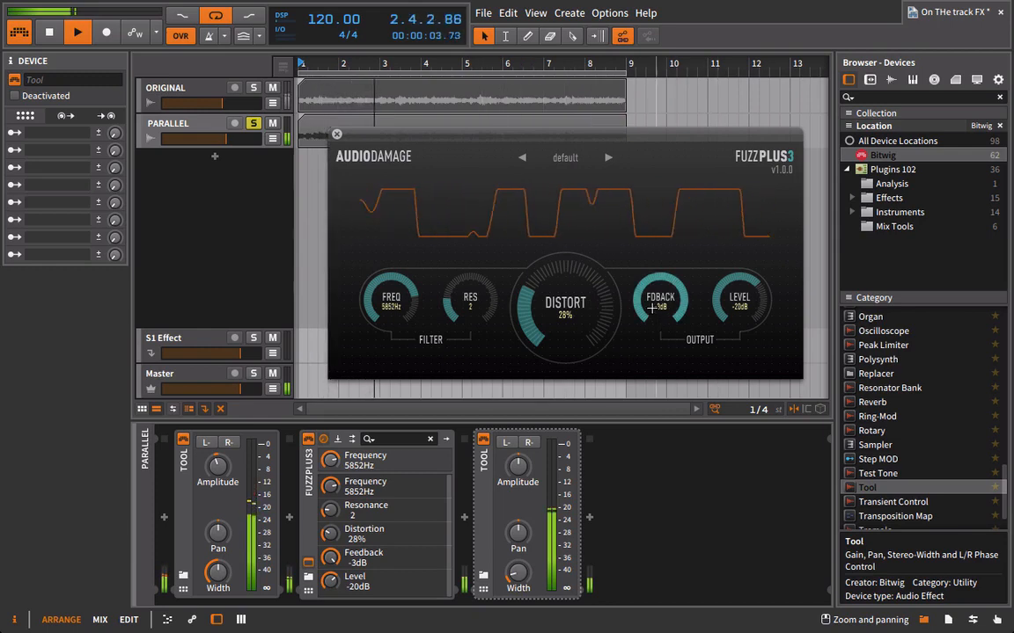
left_click_drag(652, 307, 644, 364)
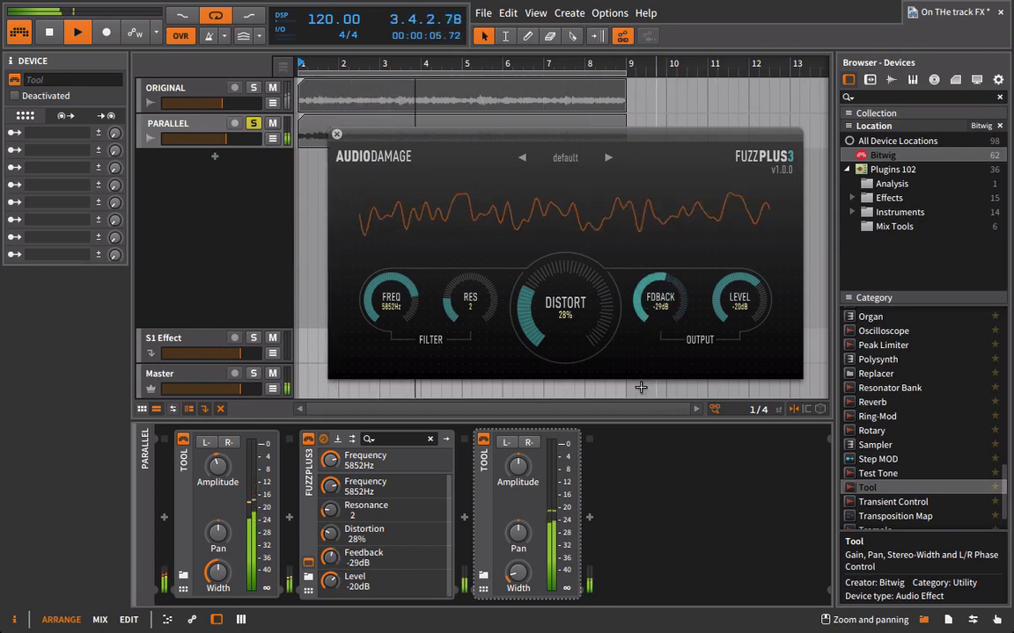
left_click_drag(543, 280, 542, 261)
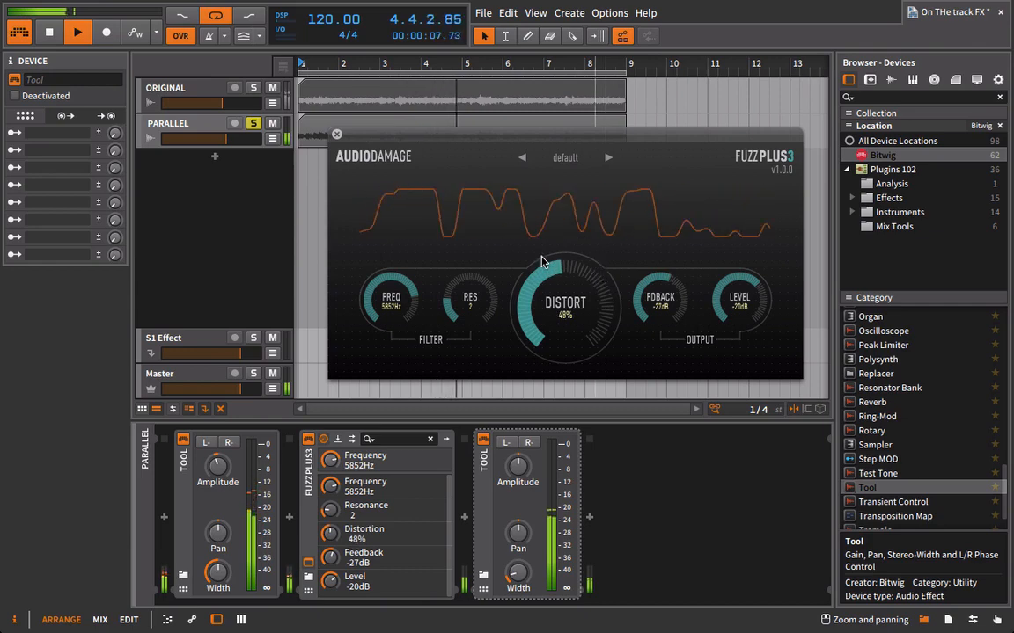
Step: Set FuzzPlus3's filter frequency to 2168 Hz, resonance to 1 and output level to -12 dB, closing the plugin window when done
left_click_drag(381, 280, 381, 310)
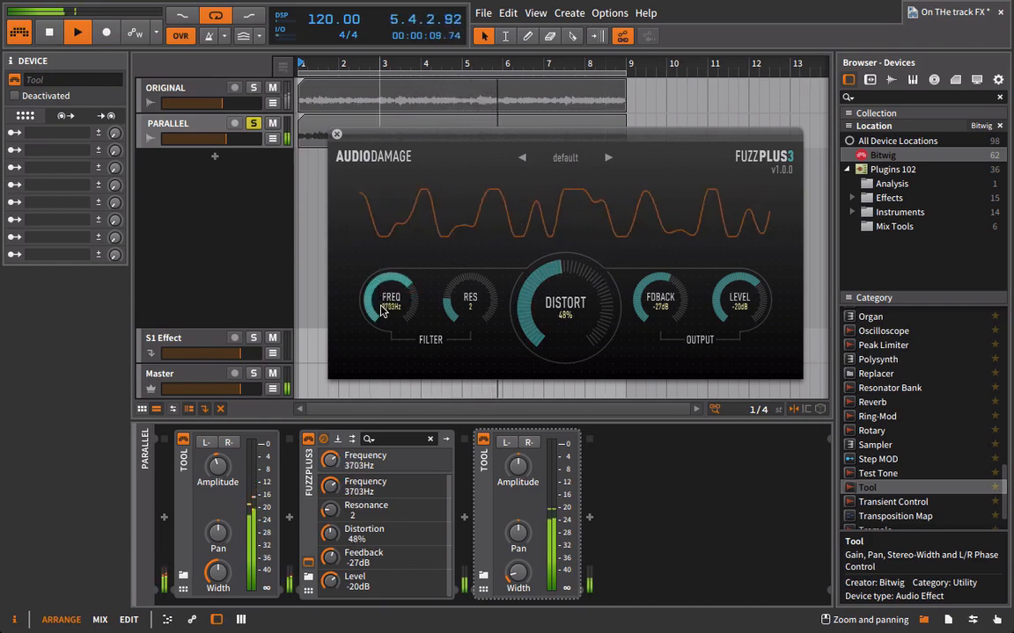
left_click_drag(498, 297, 443, 272)
left_click_drag(394, 297, 402, 322)
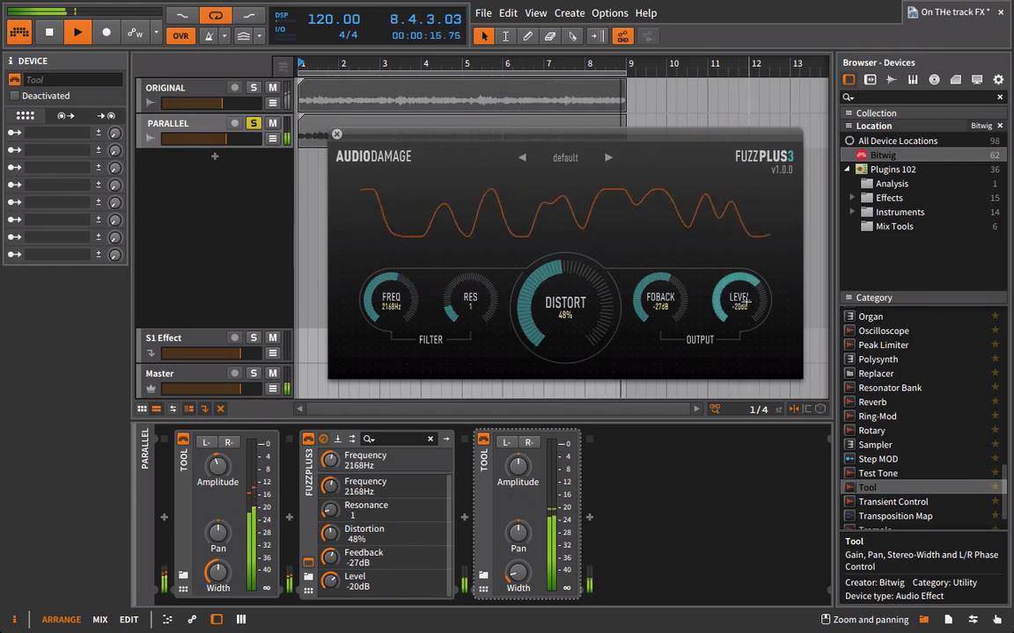
left_click_drag(743, 299, 746, 280)
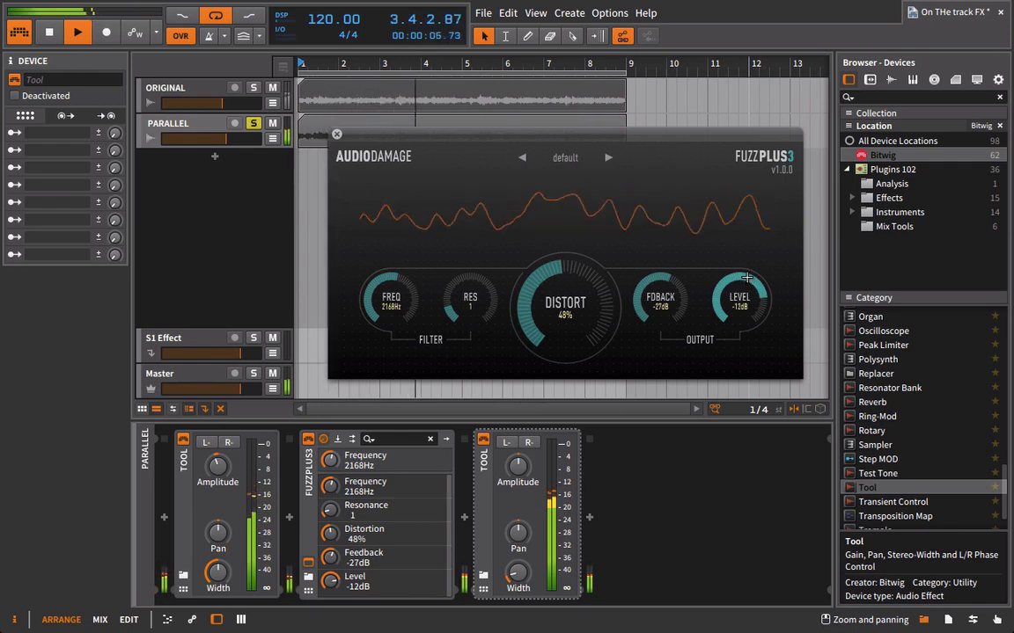
key("space")
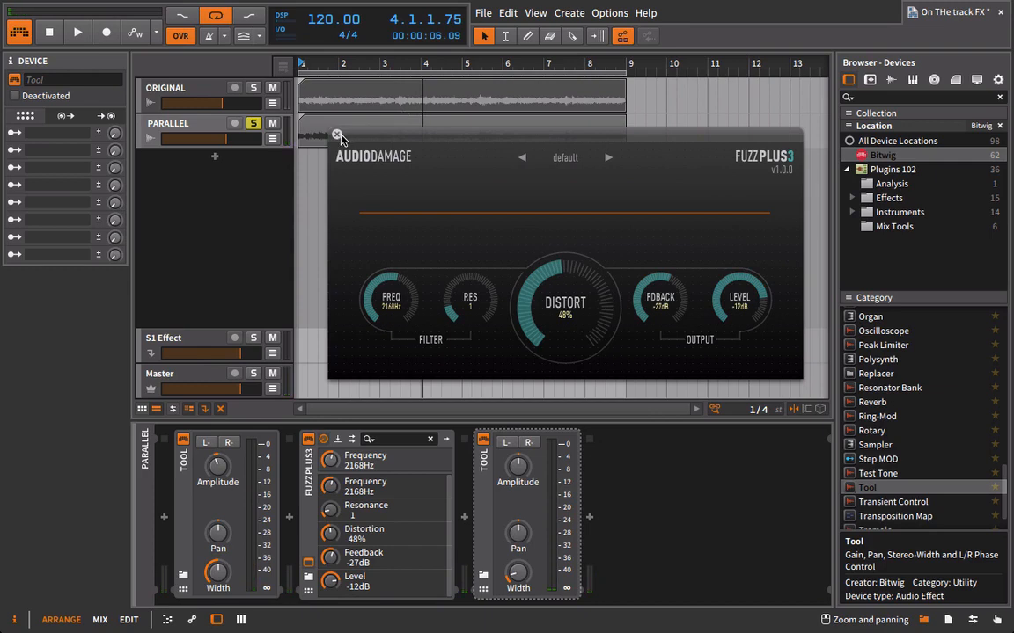
left_click(337, 136)
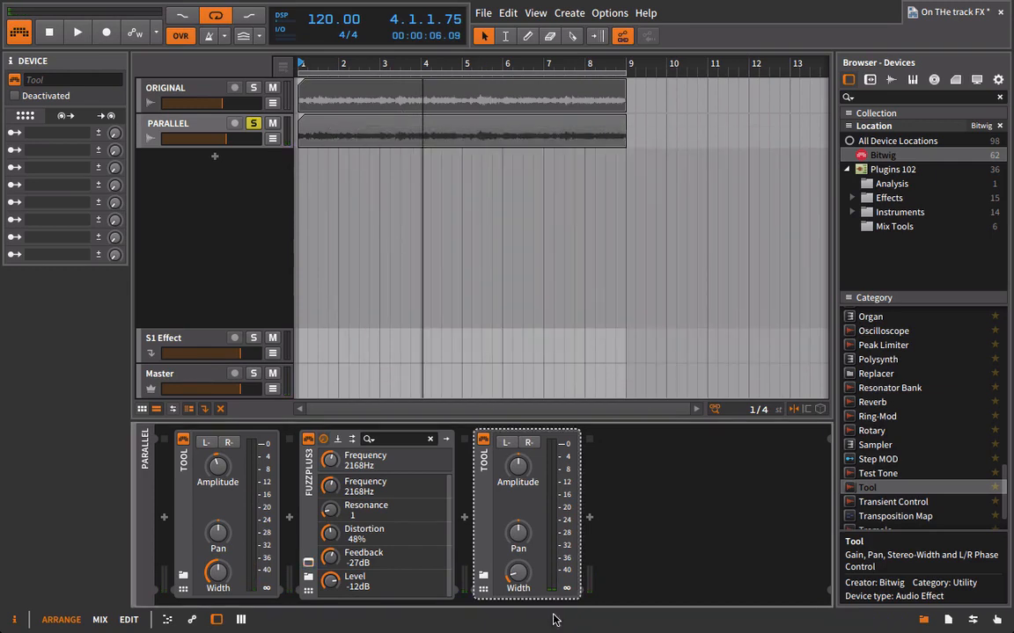
Step: Reduce the width of the Tool after FuzzPlus3 to its minimum and start playback
left_click_drag(515, 587, 515, 587)
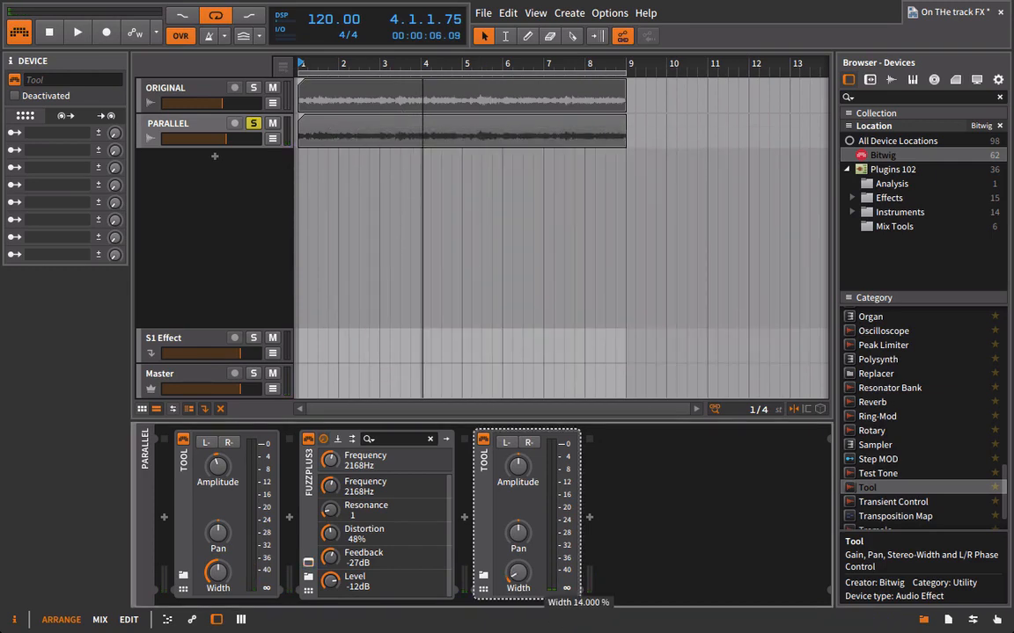
left_click_drag(515, 587, 470, 534)
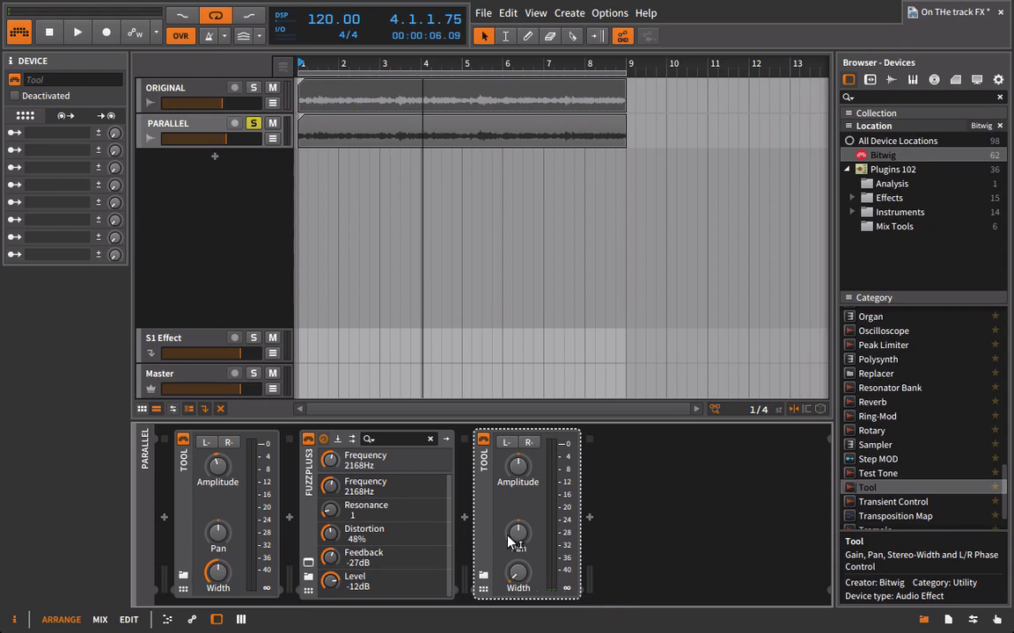
key("space")
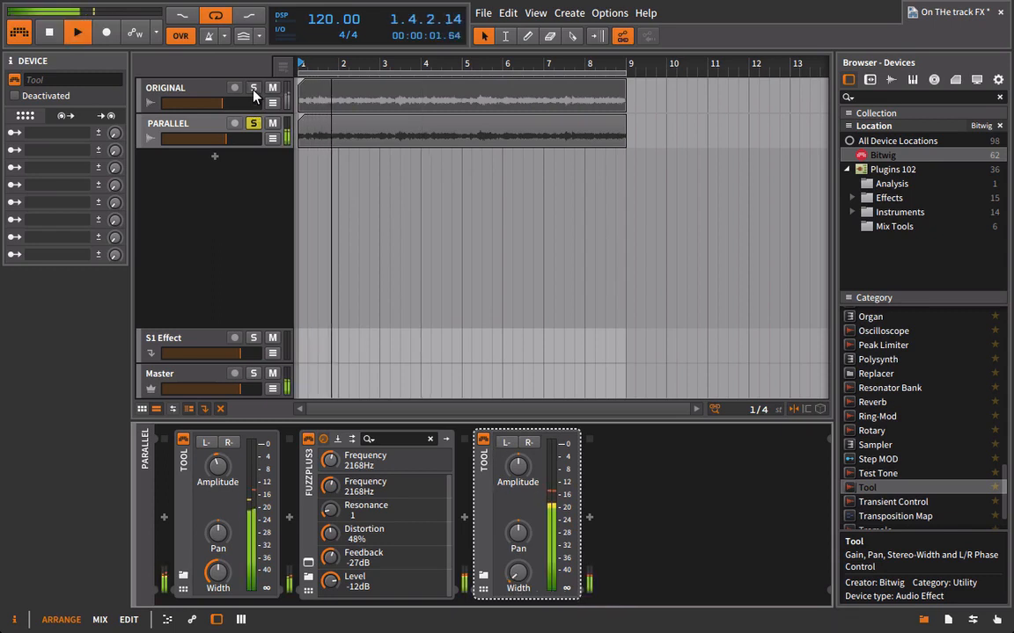
Step: Solo ORIGINAL alongside PARALLEL and add a Tool device to ORIGINAL with its width set to 132%
left_click(178, 91)
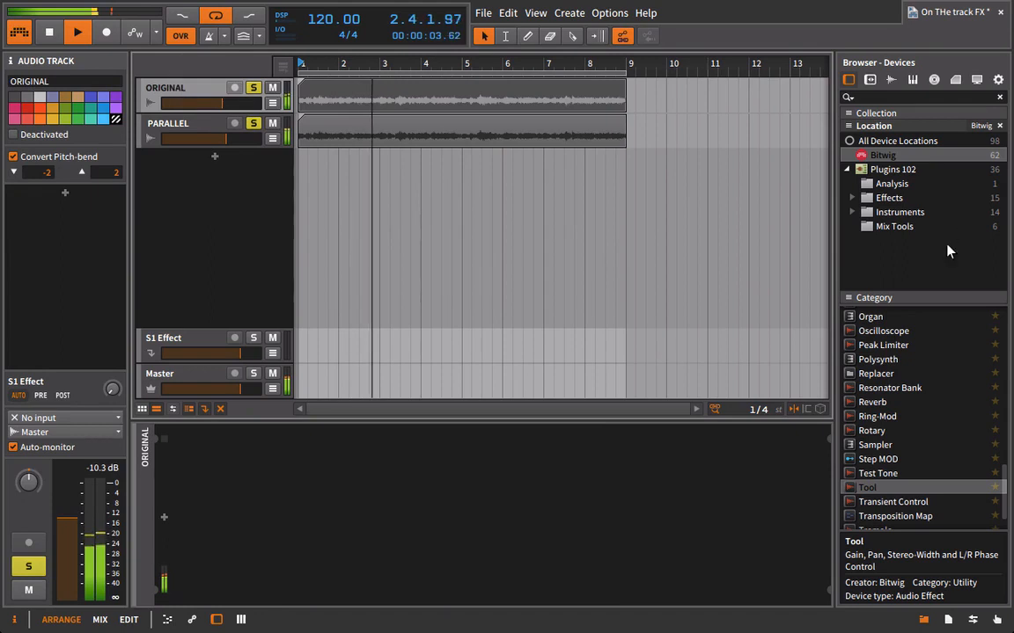
left_click_drag(714, 512, 168, 518)
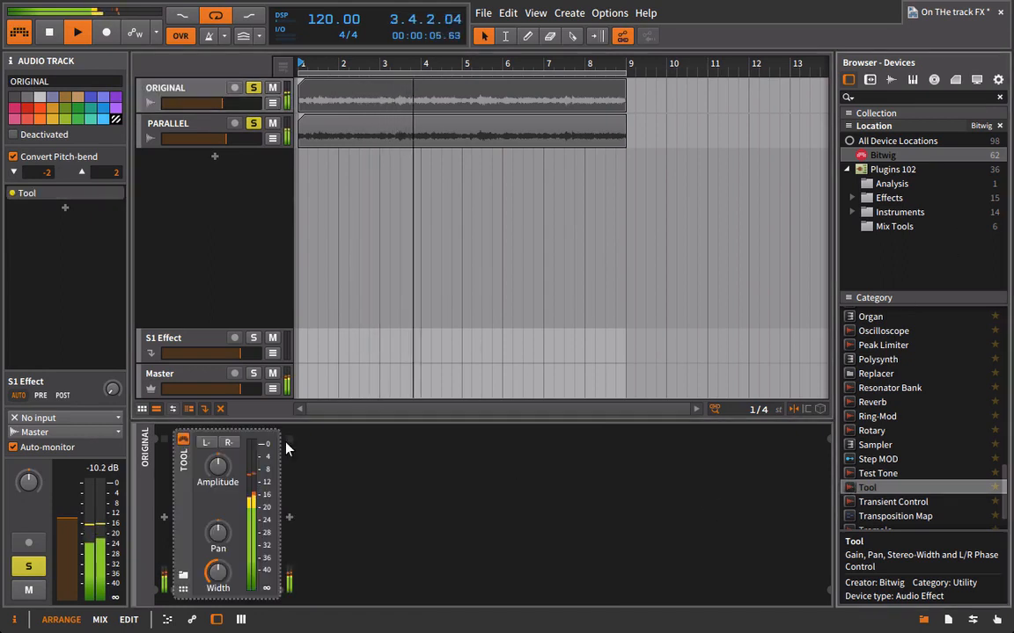
left_click_drag(217, 574, 217, 552)
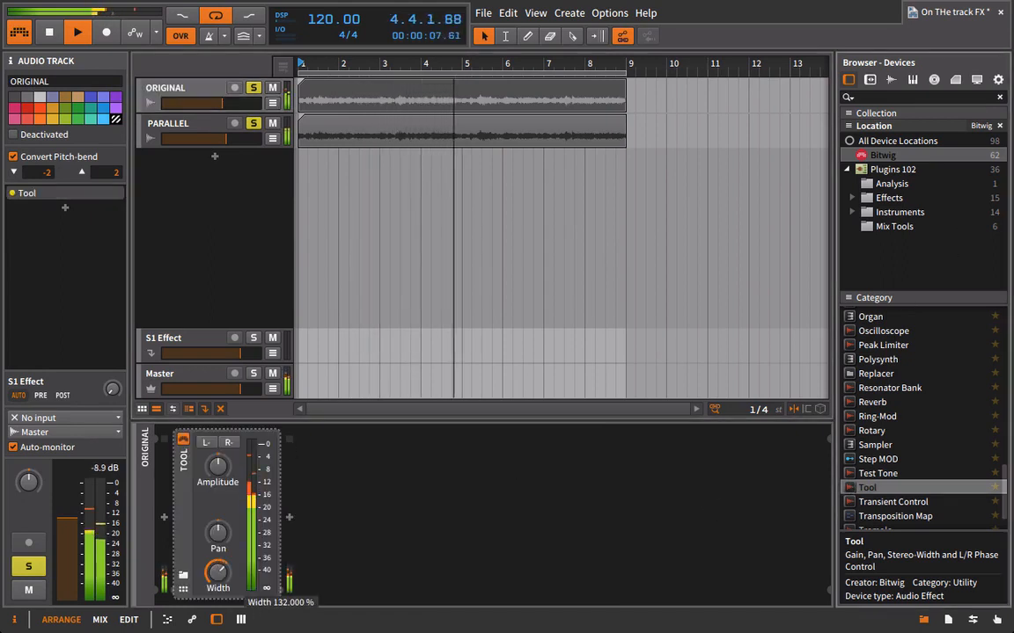
Step: Slightly lower the amplitude of ORIGINAL's Tool and reduce the PARALLEL track's volume to balance the blend
left_click_drag(218, 466, 218, 476)
left_click_drag(224, 139, 210, 139)
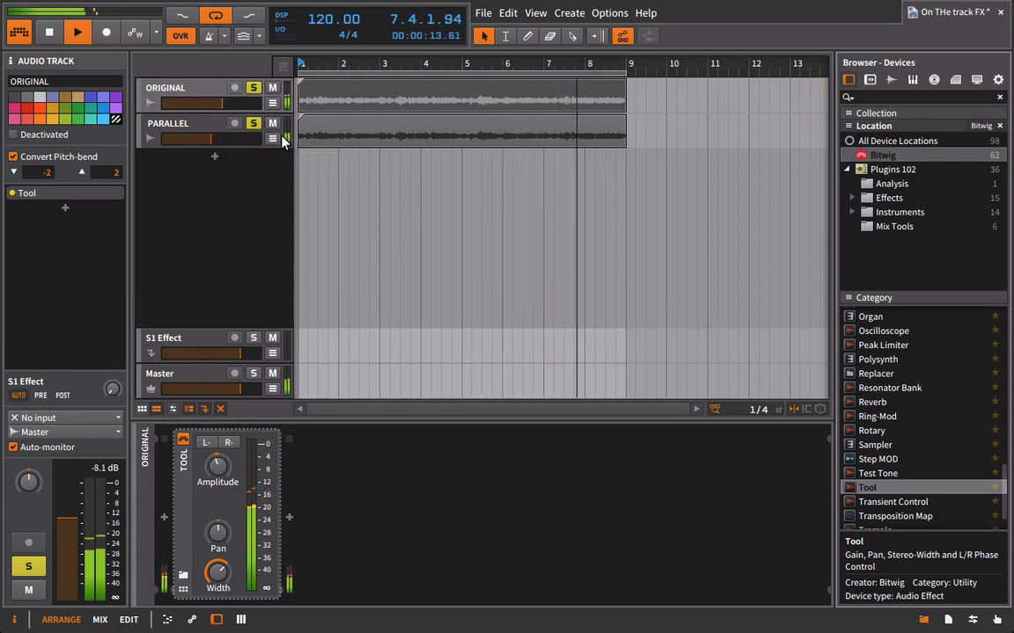
Step: Compare the blend with and without the PARALLEL track by toggling its solo during playback, ending with it soloed and playback stopped
left_click(255, 124)
key("space")
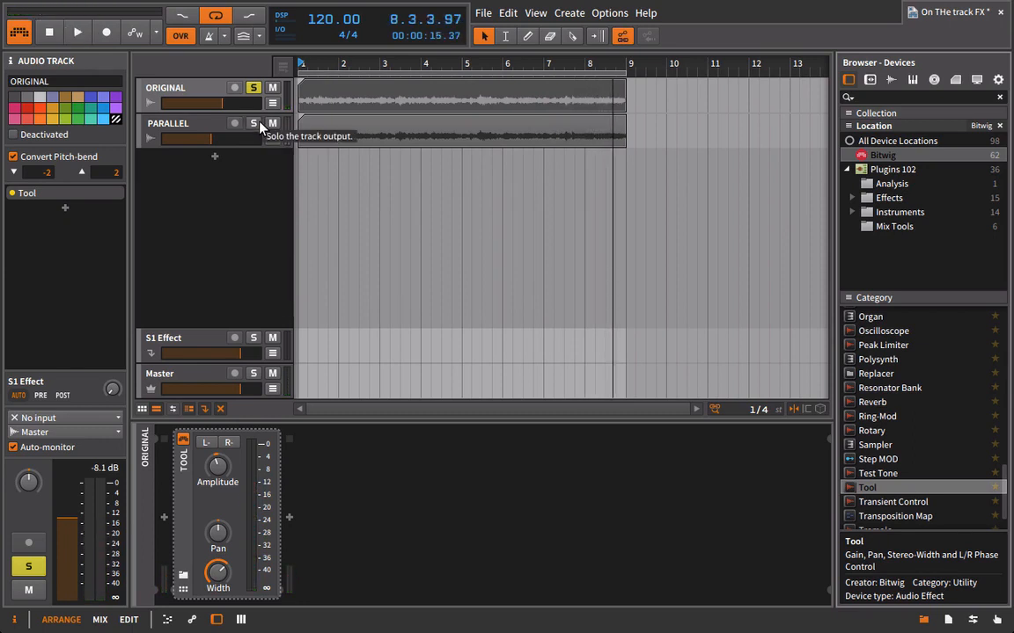
key("space")
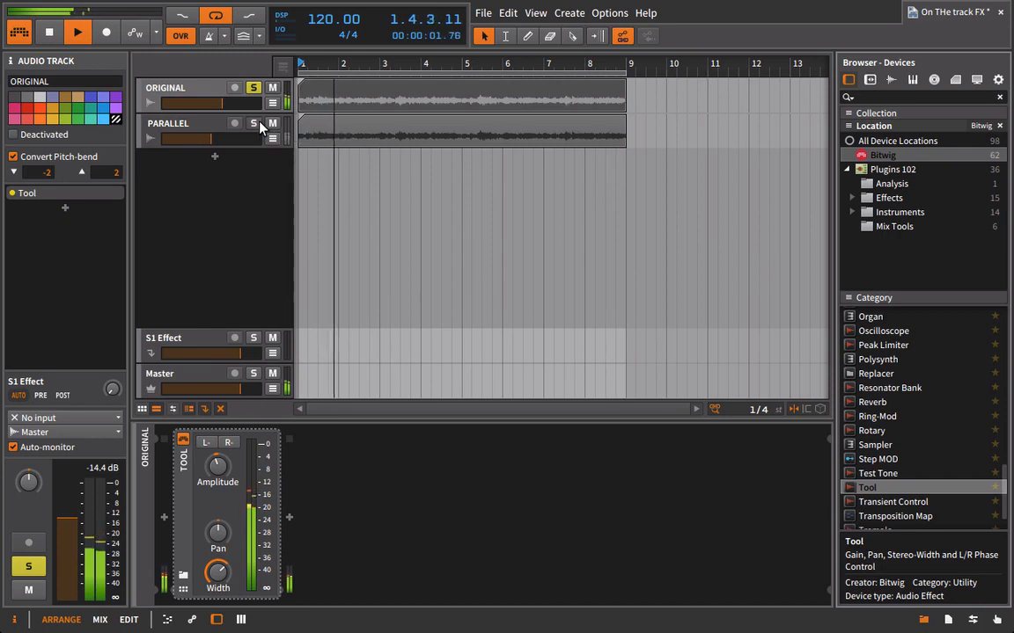
left_click(259, 124)
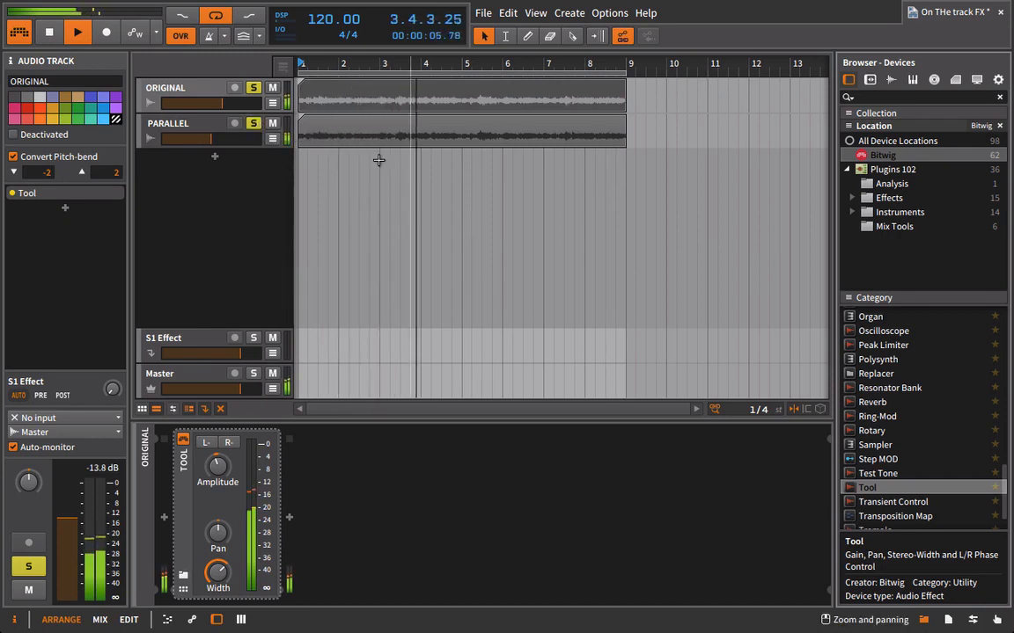
key("space")
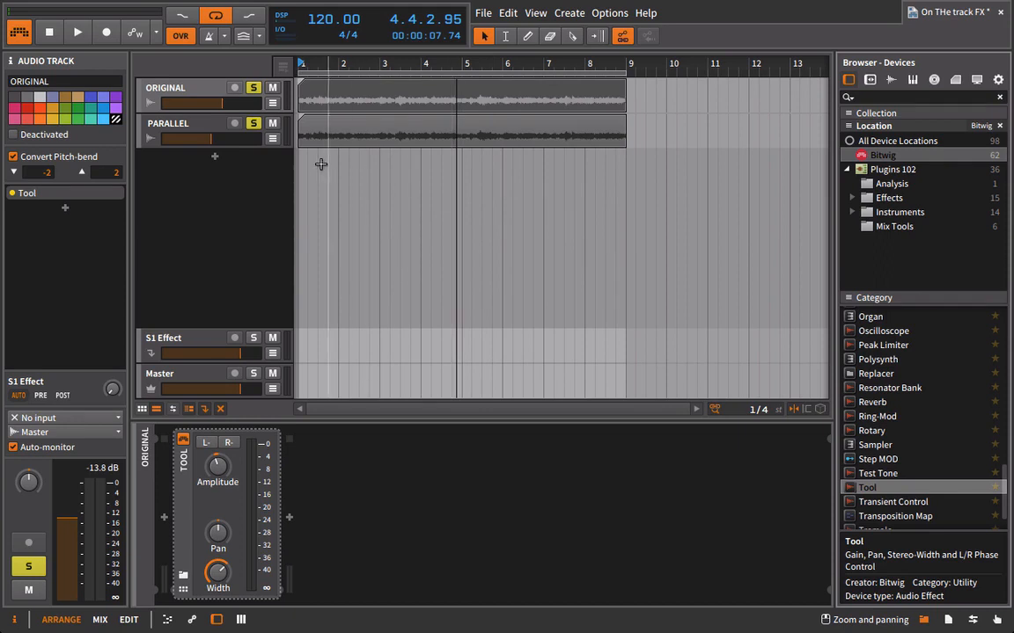
Step: Add the TDR VOS SlickEQ plugin from Mix Tools after the Tool device on the ORIGINAL track
double_click(206, 95)
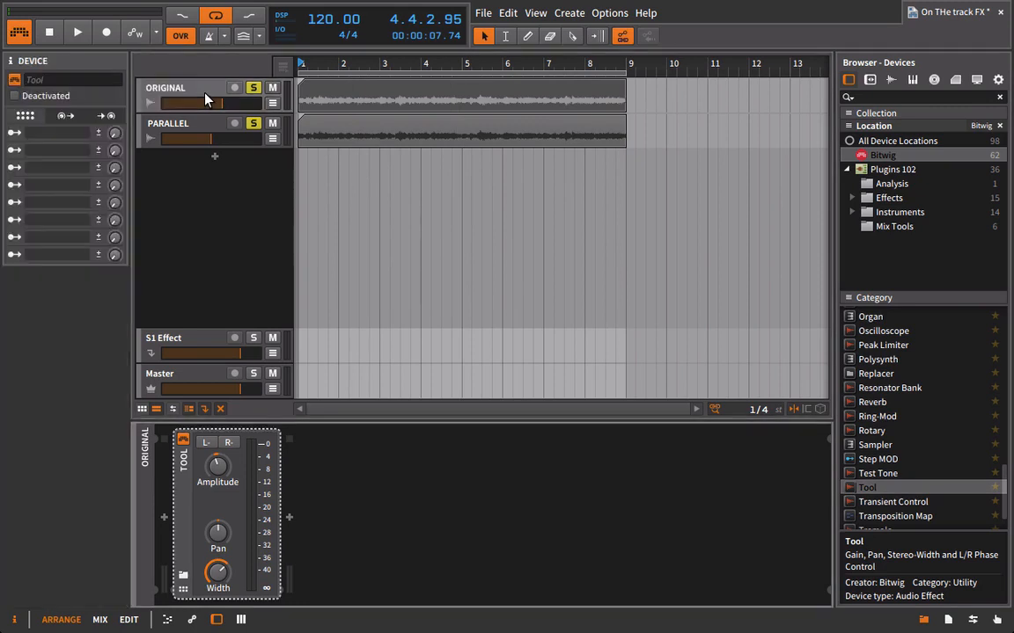
left_click(206, 95)
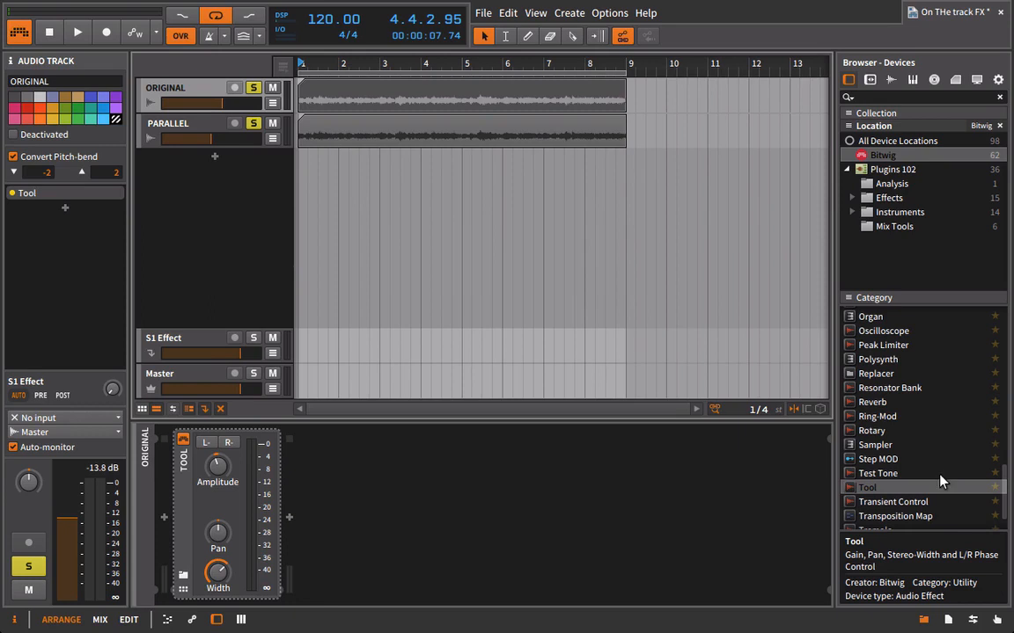
scroll(871, 435, "down", 2)
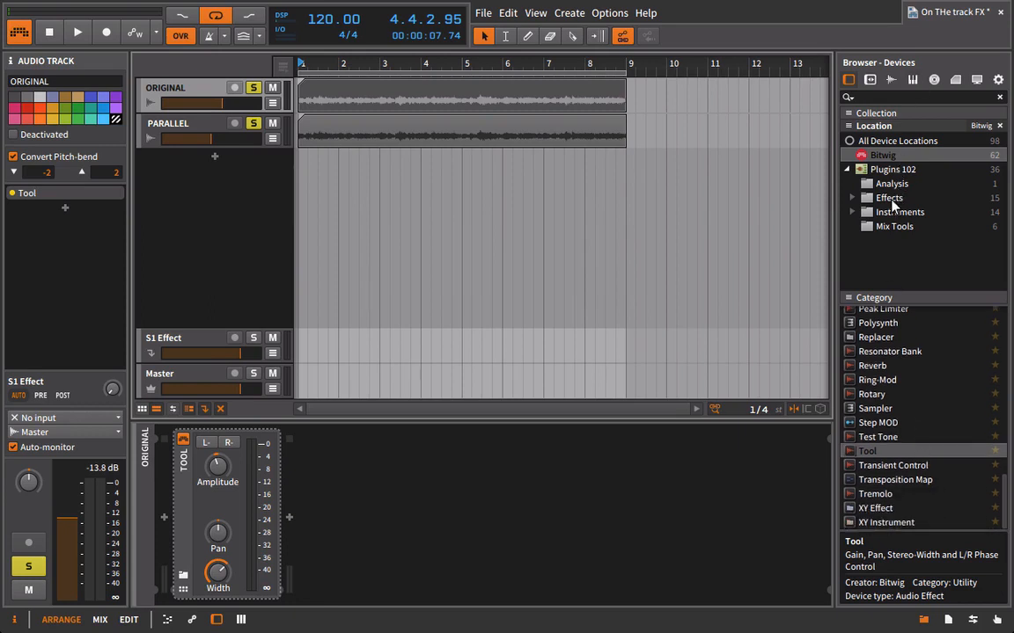
left_click(886, 226)
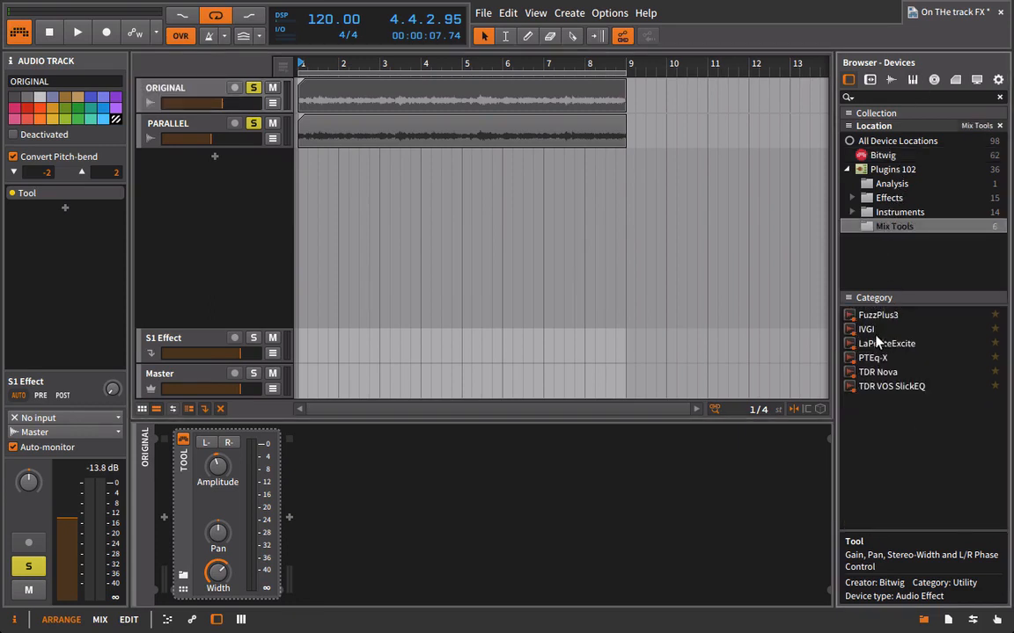
left_click(869, 389)
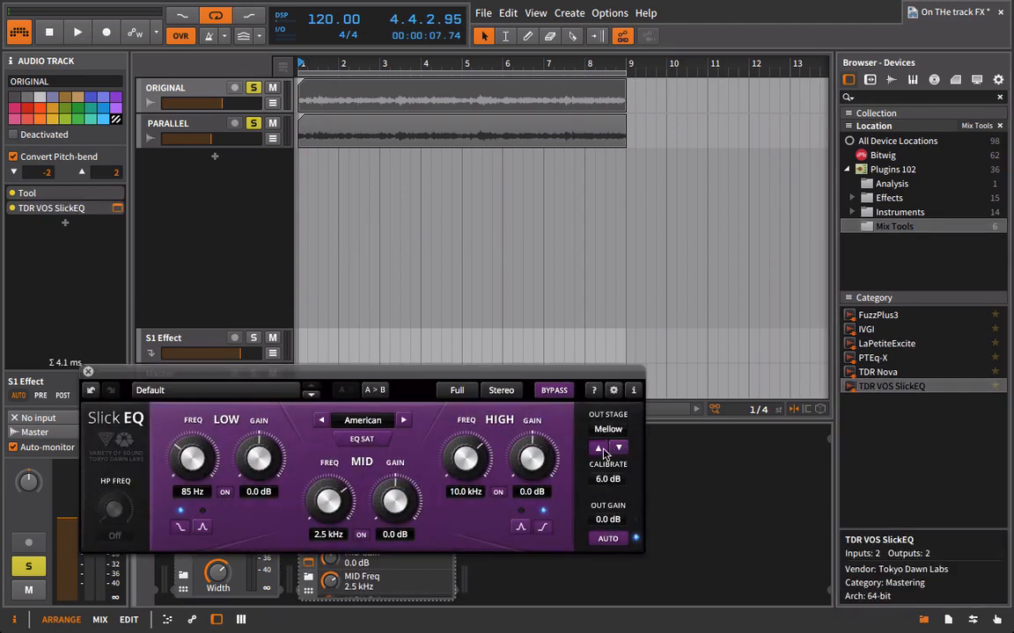
Step: Turn off SlickEQ's automatic gain, set the output stage to Silky with 8.0 dB calibration, and close the plugin window
left_click(614, 537)
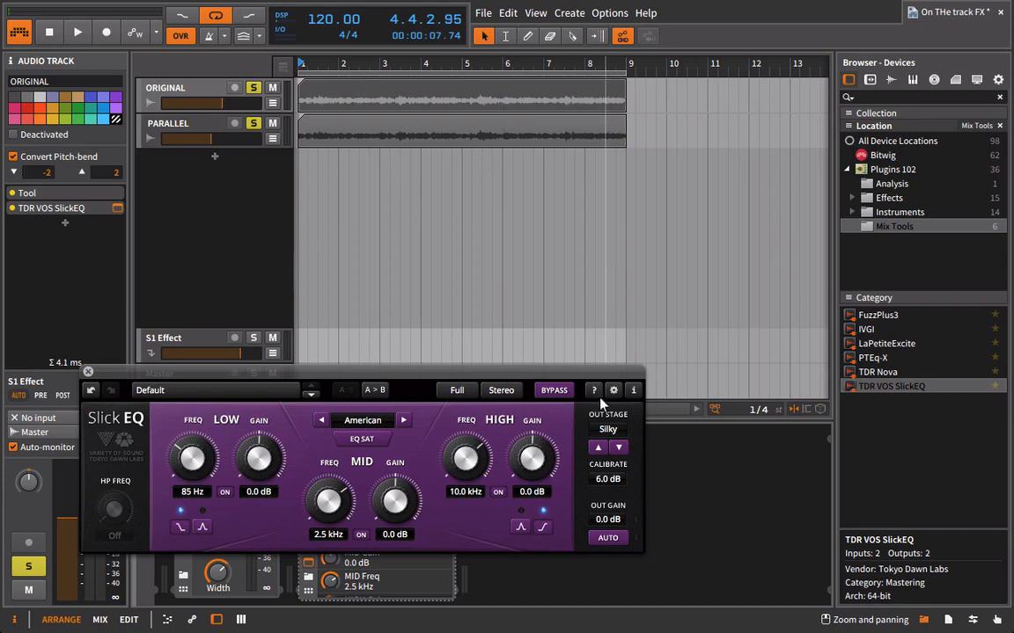
left_click_drag(570, 370, 656, 250)
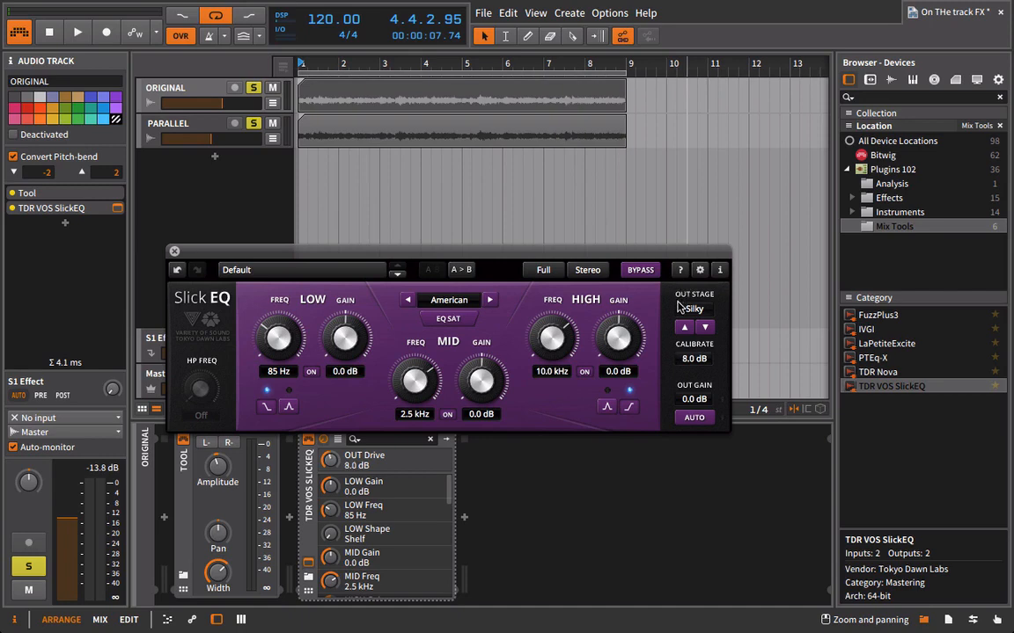
left_click(174, 253)
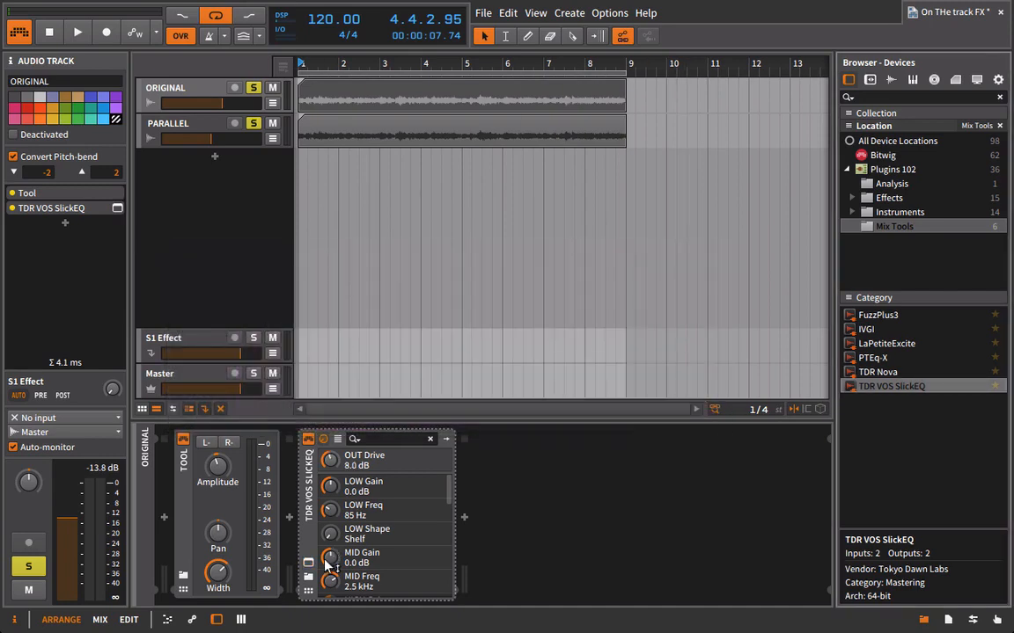
Step: Copy the SlickEQ device from ORIGINAL and paste it at the end of the PARALLEL track's device chain
right_click(308, 455)
left_click(343, 554)
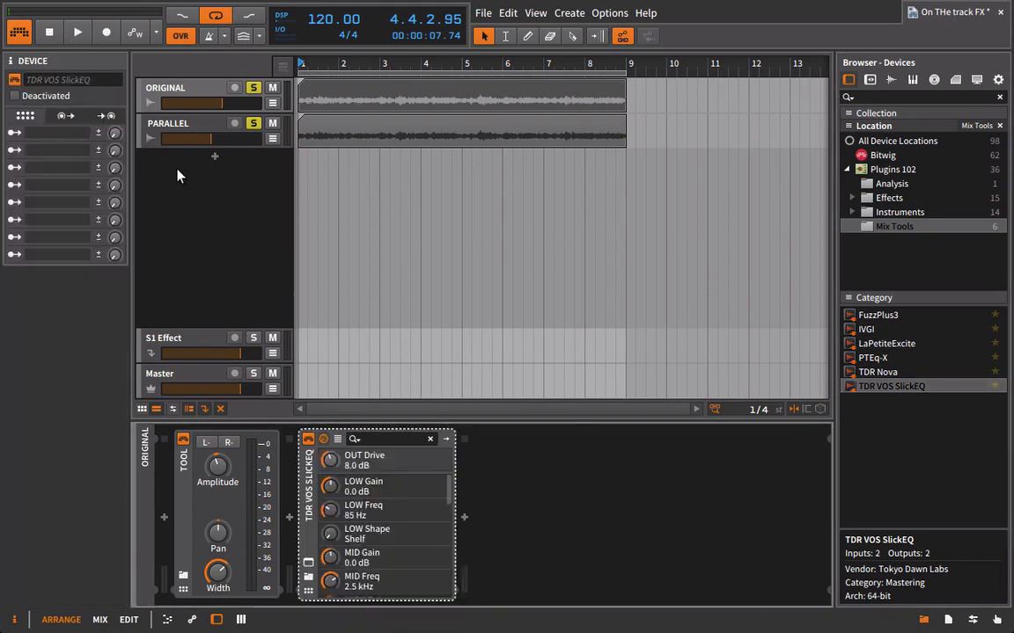
left_click(170, 130)
left_click(633, 466)
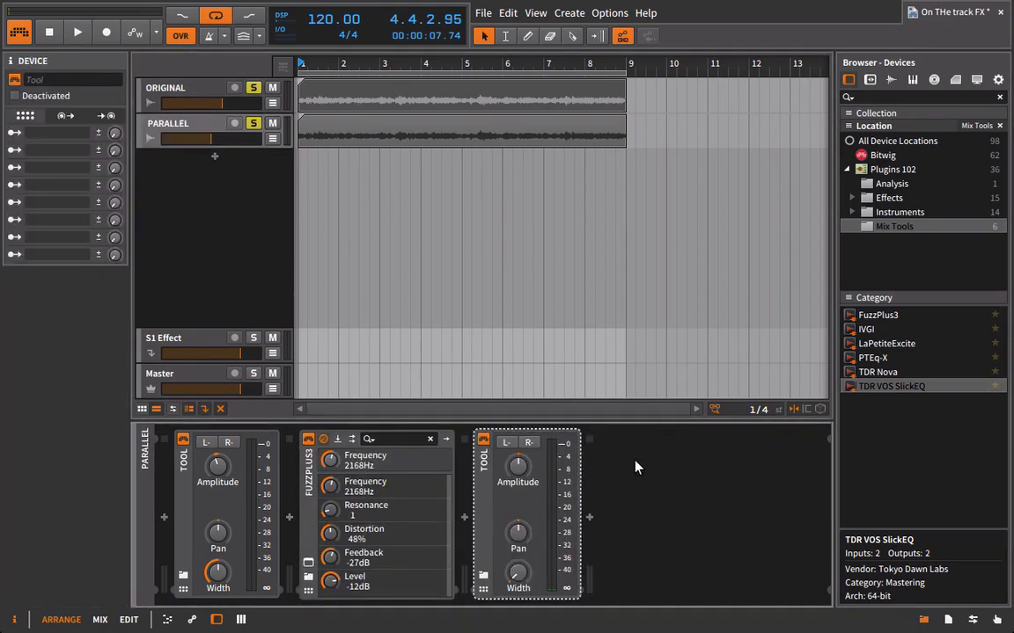
key("ctrl+v")
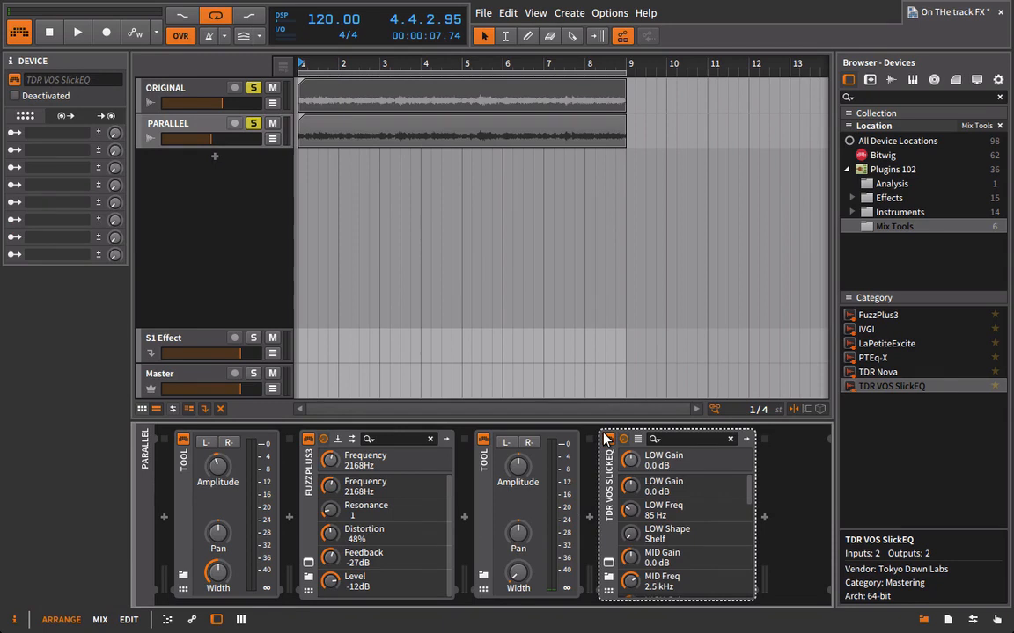
Step: Start playback and set the high band of ORIGINAL's SlickEQ to 7.0 kHz with 2.0 dB gain
left_click(176, 89)
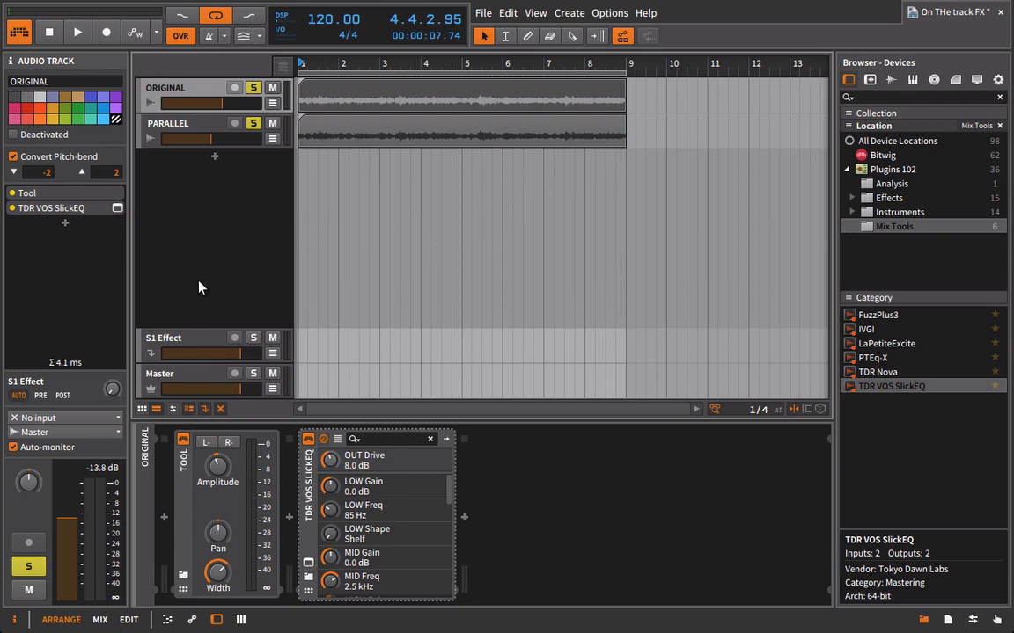
key("space")
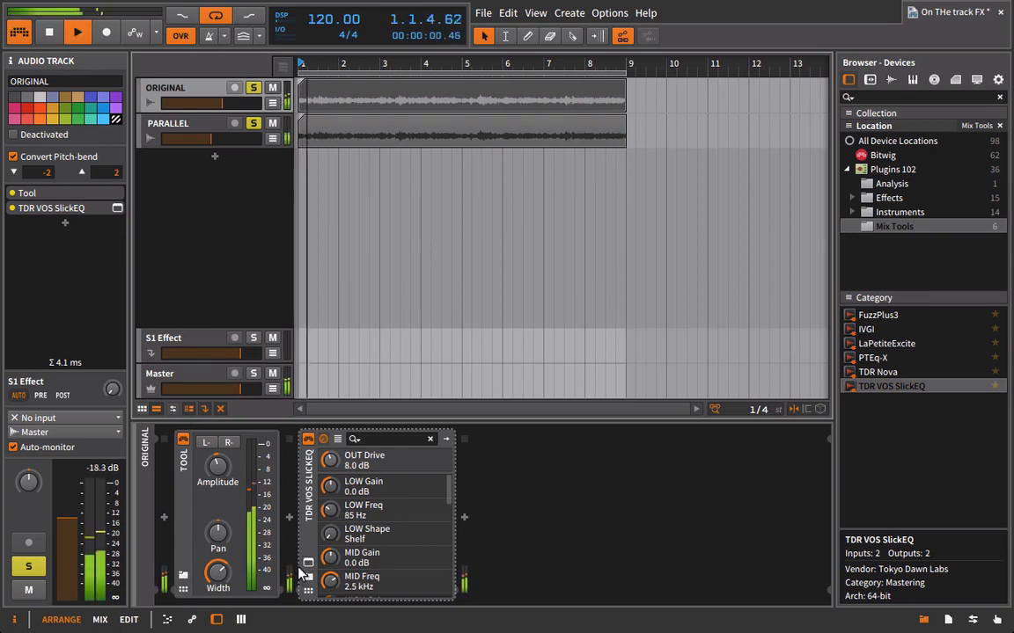
left_click(308, 563)
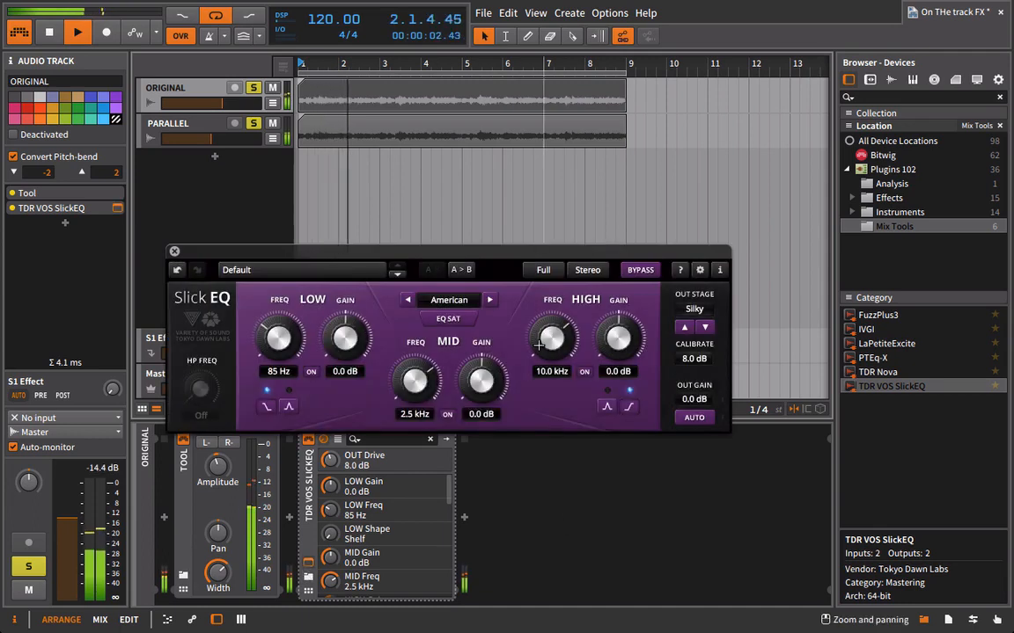
left_click(563, 343)
left_click_drag(563, 345, 552, 328)
left_click_drag(618, 337, 618, 314)
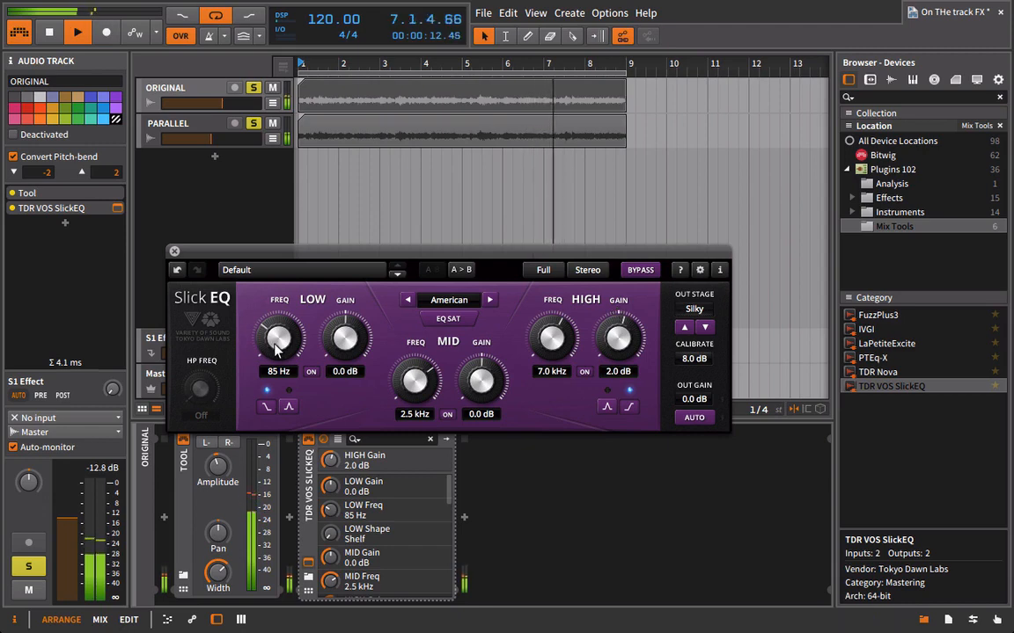
Step: Set the low band of ORIGINAL's SlickEQ to a bell at 700 Hz with -2.0 dB gain and close the plugin window
left_click_drag(279, 340, 267, 238)
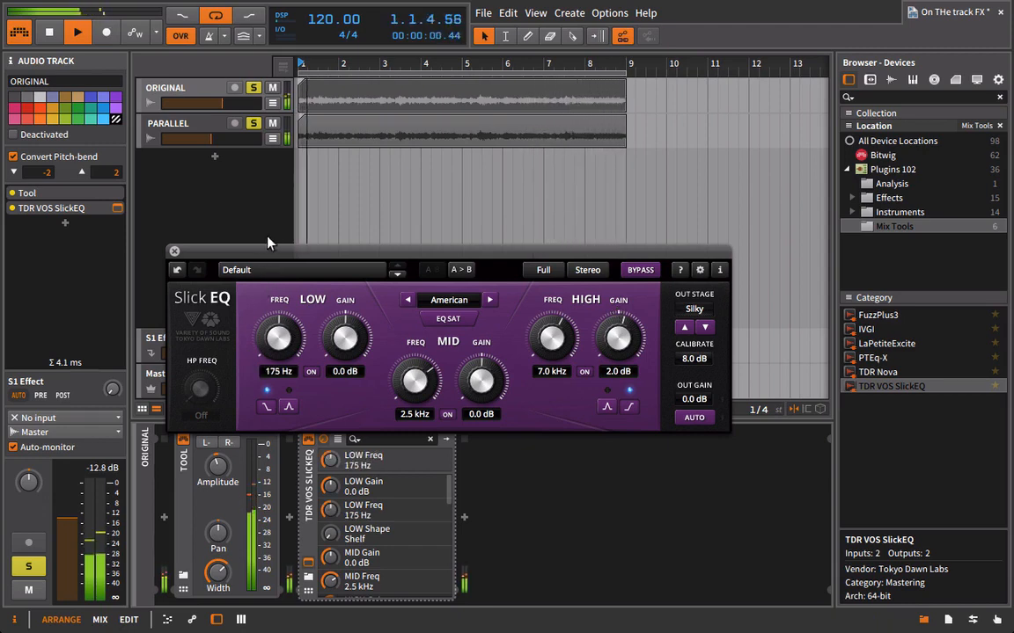
left_click_drag(324, 144, 327, 114)
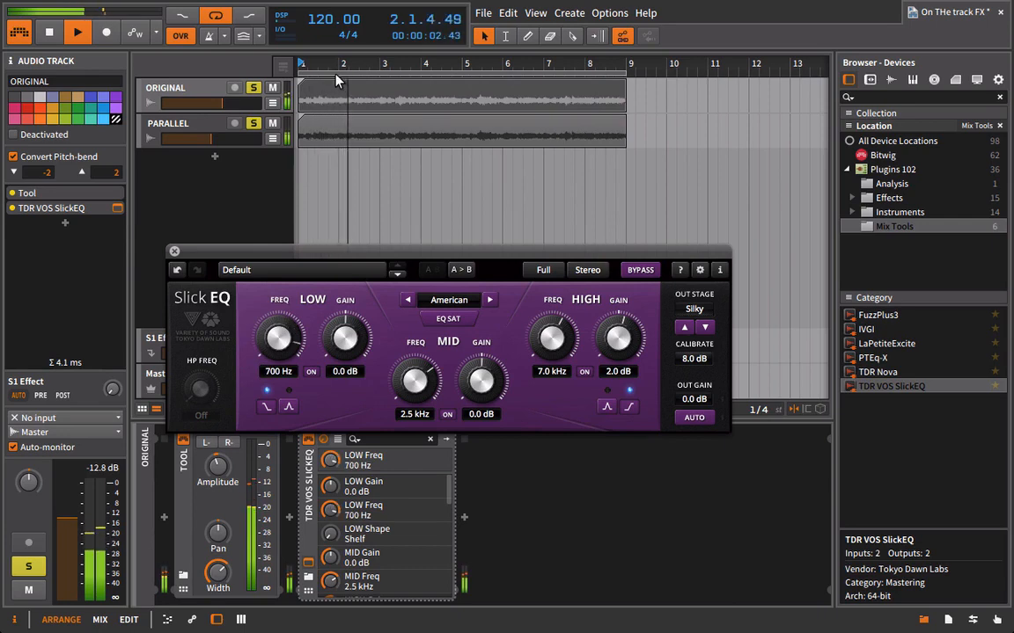
left_click(288, 406)
left_click_drag(345, 340, 353, 370)
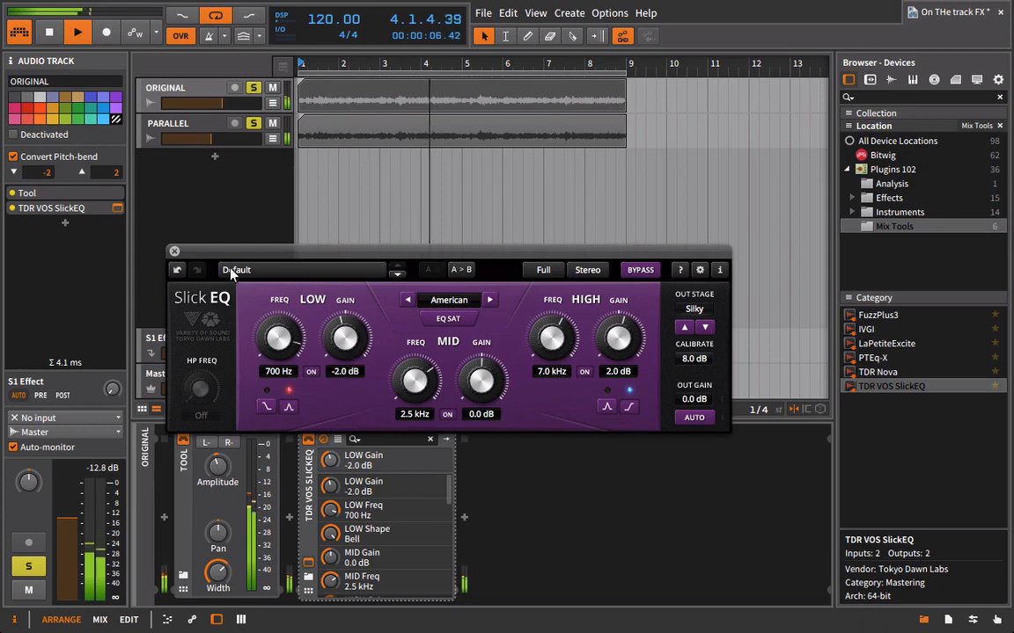
left_click(174, 251)
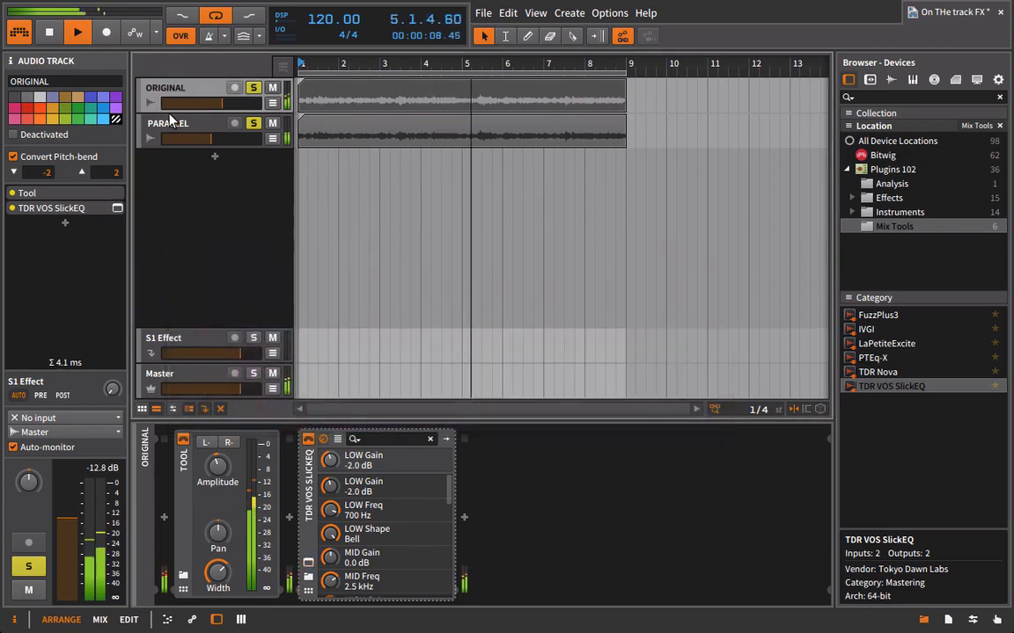
Step: Solo only PARALLEL and set its SlickEQ to a 700 Hz low bell at 2.0 dB and a 4.4 kHz high band at -2.0 dB
left_click(208, 126)
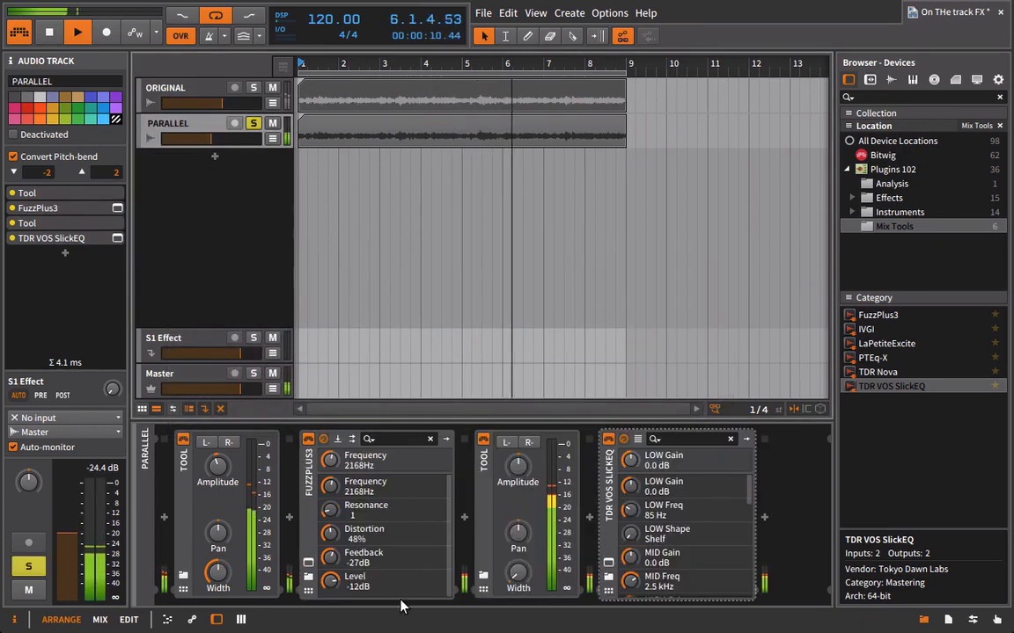
left_click(608, 563)
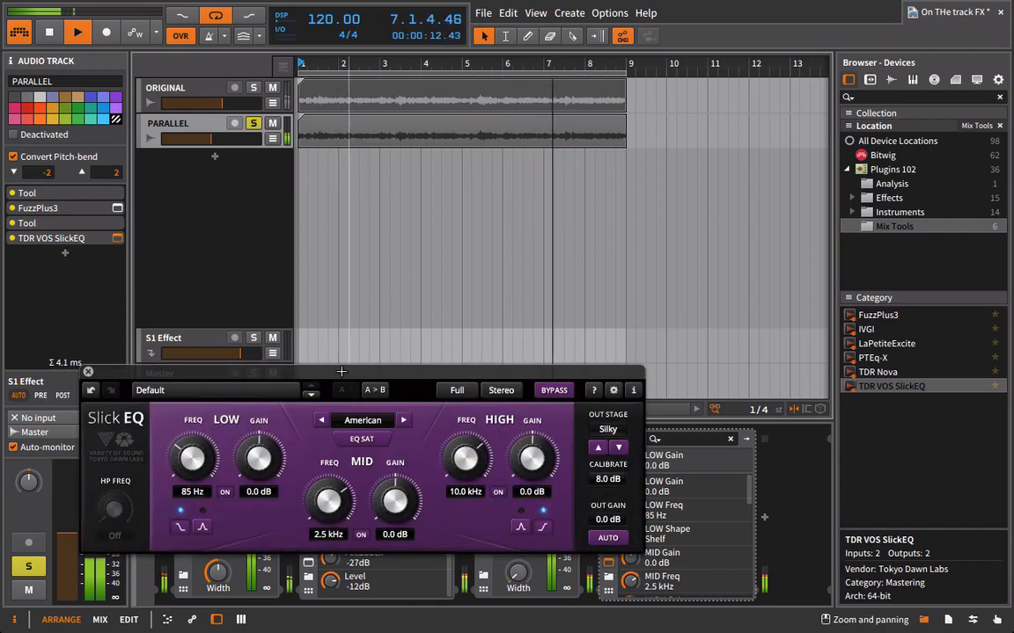
left_click_drag(343, 374, 395, 197)
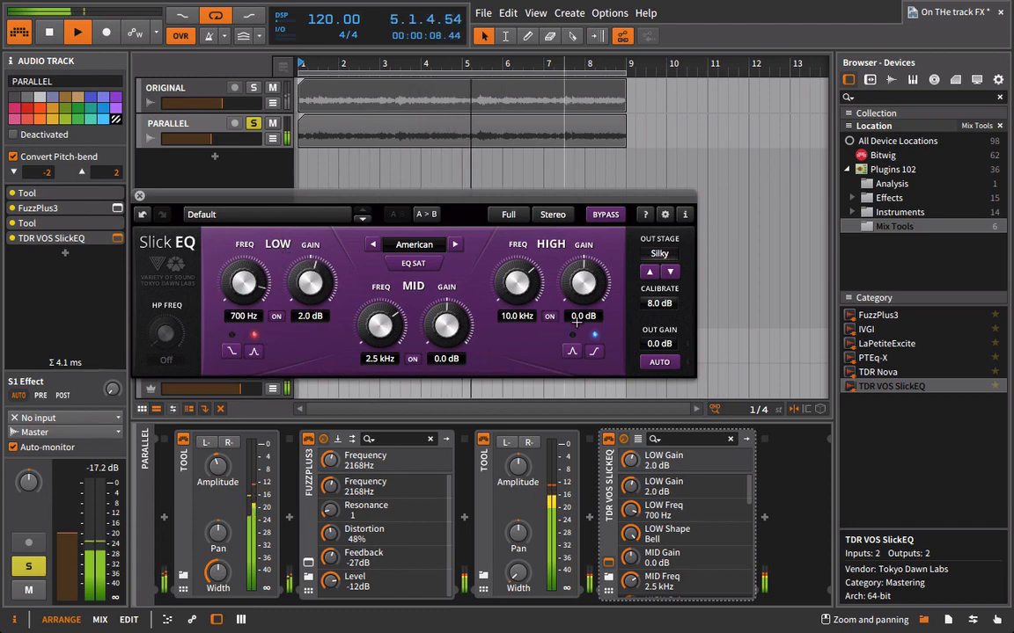
left_click_drag(588, 289, 587, 320)
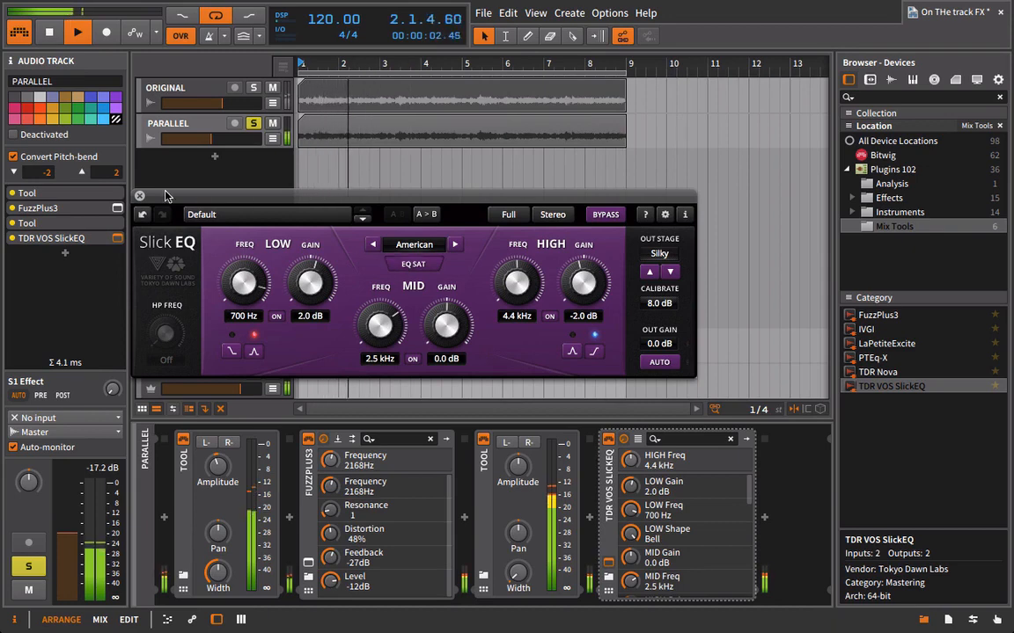
left_click(138, 197)
Step: Review the SlickEQ settings on ORIGINAL, close the plugin window and solo ORIGINAL alongside PARALLEL
left_click(181, 87)
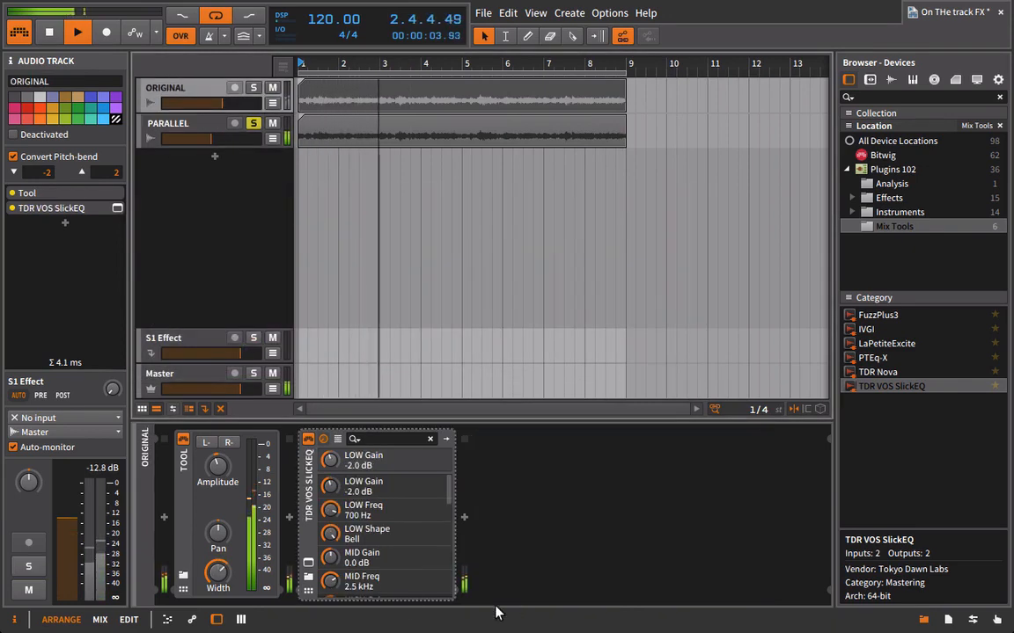
left_click(309, 563)
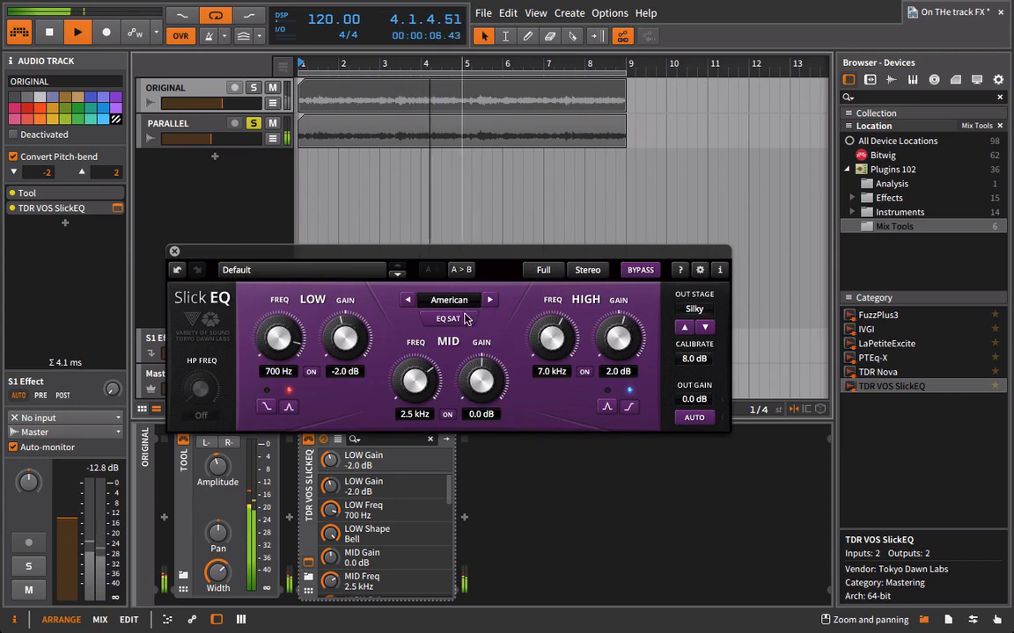
left_click(174, 252)
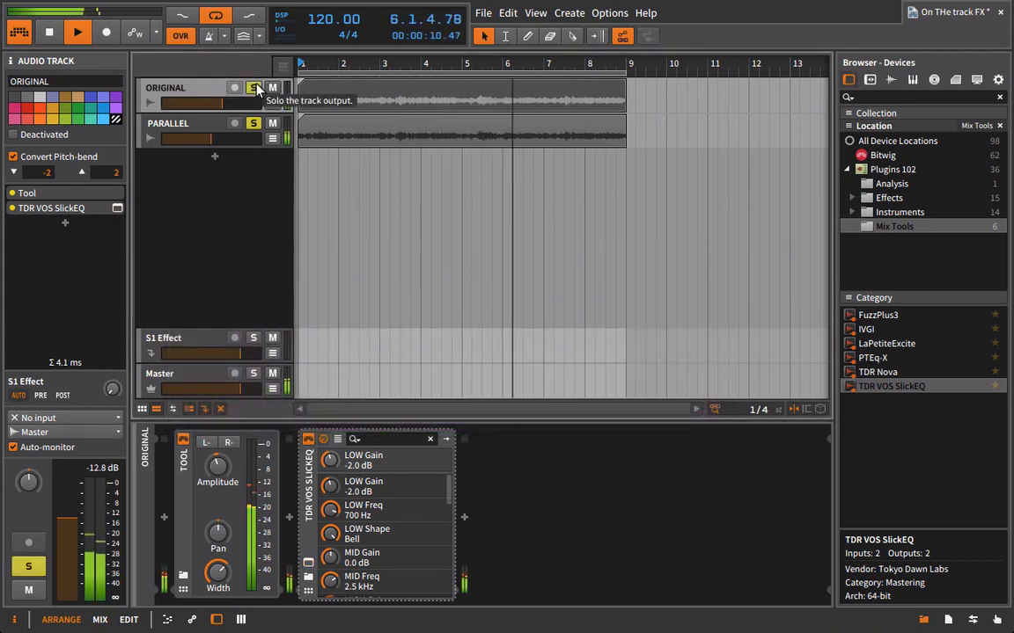
left_click(254, 88)
Step: Lower the PARALLEL track's volume to just below -15 dB, toggling its solo to compare the blend with the original alone
mouse_move(236, 143)
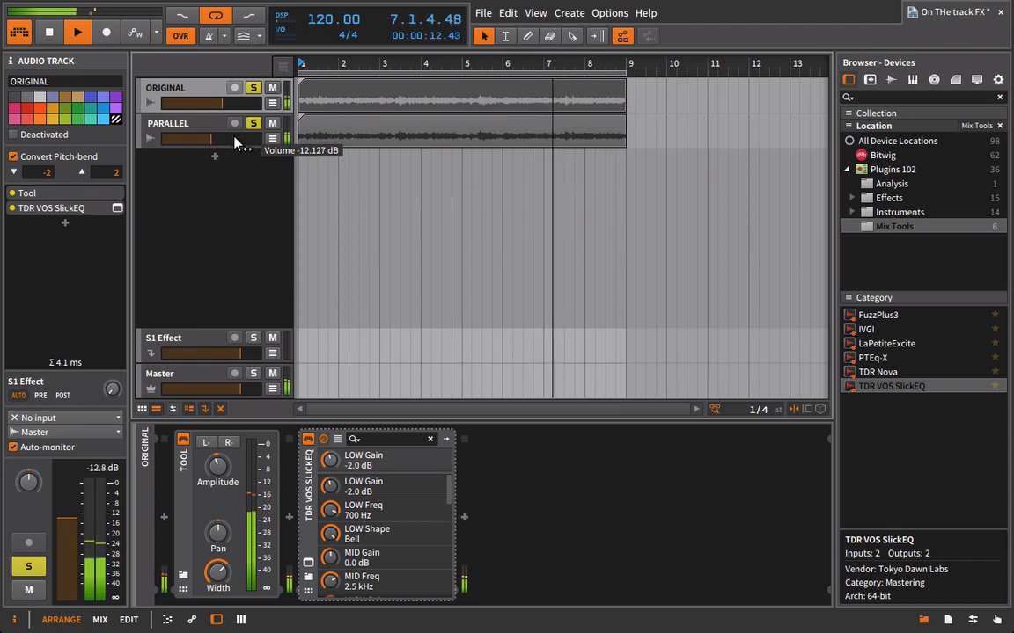
left_click_drag(236, 143, 211, 145)
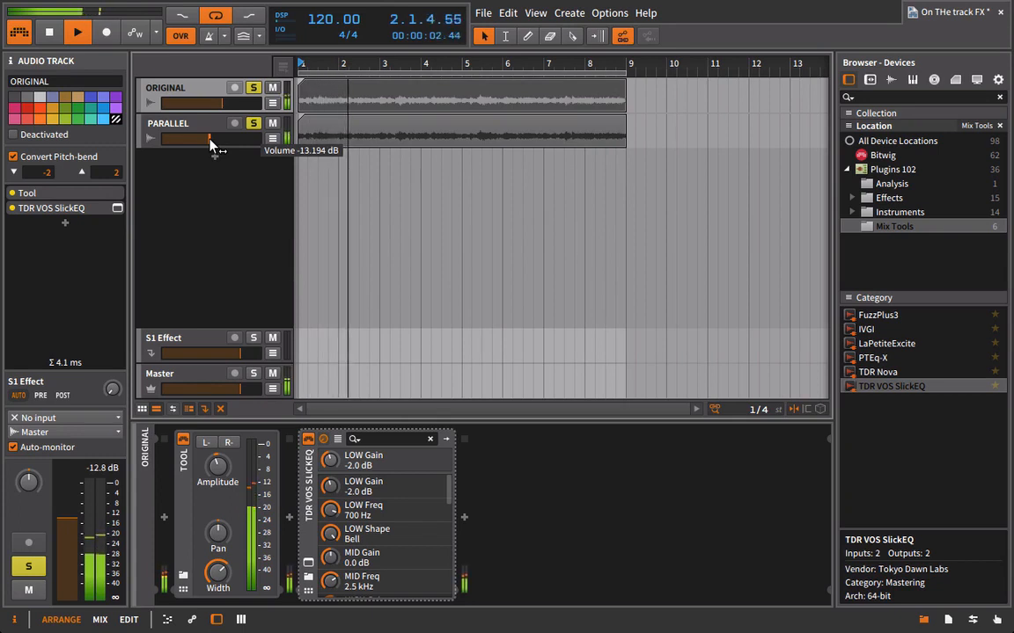
left_click(253, 124)
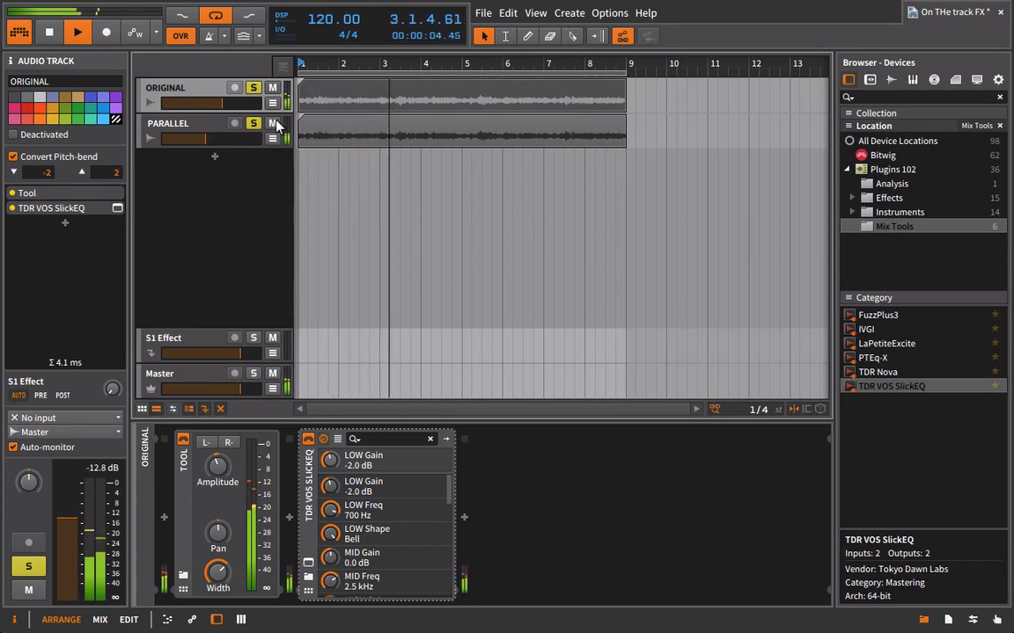
left_click(255, 124)
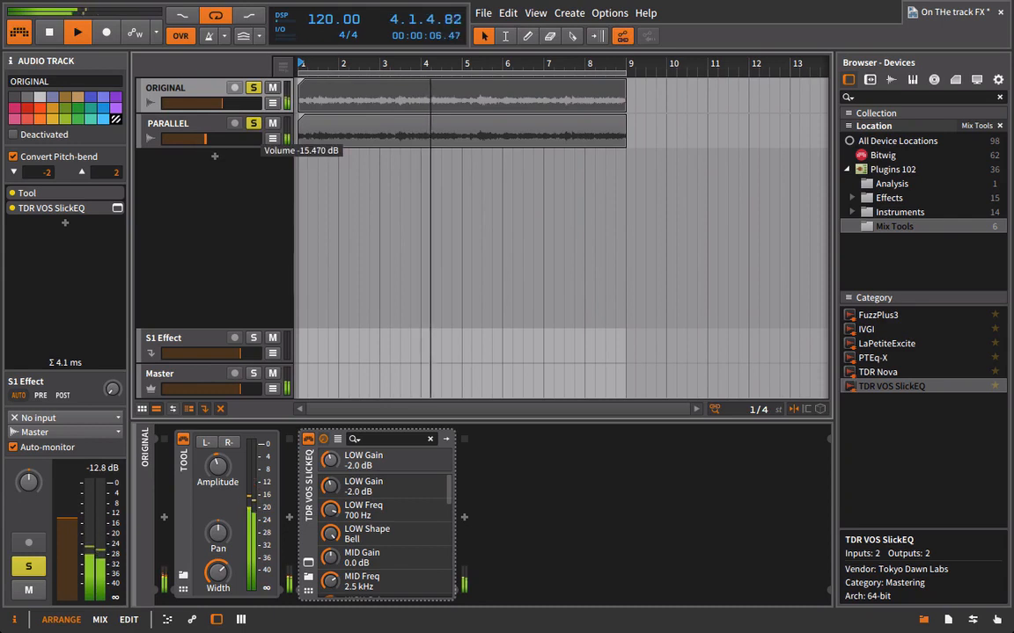
left_click(256, 124)
left_click(255, 124)
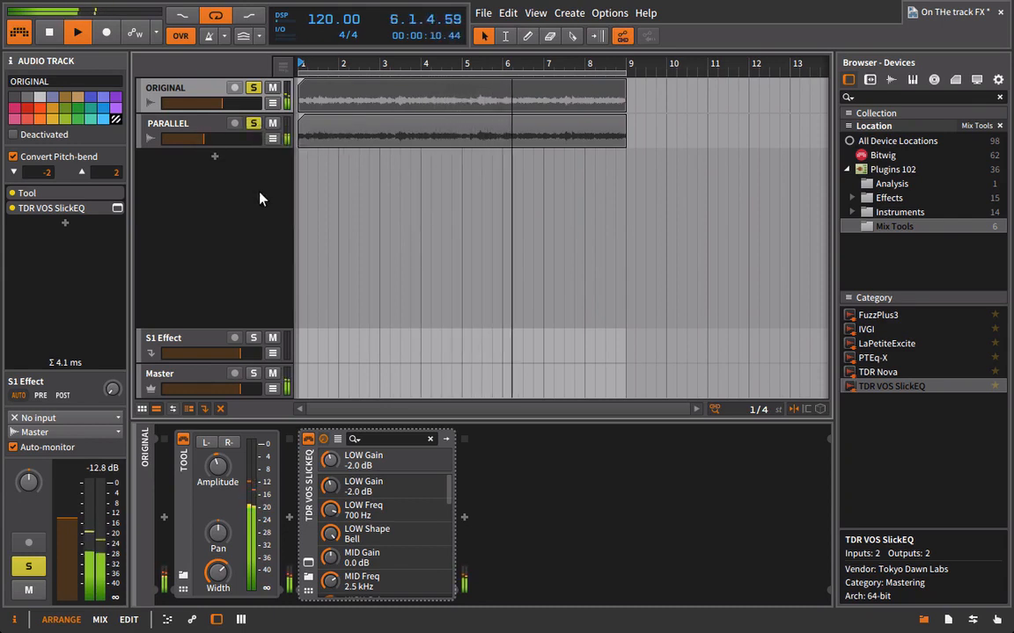
Step: Play ORIGINAL and PARALLEL together while checking the Width setting of ORIGINAL's Tool device
key("space")
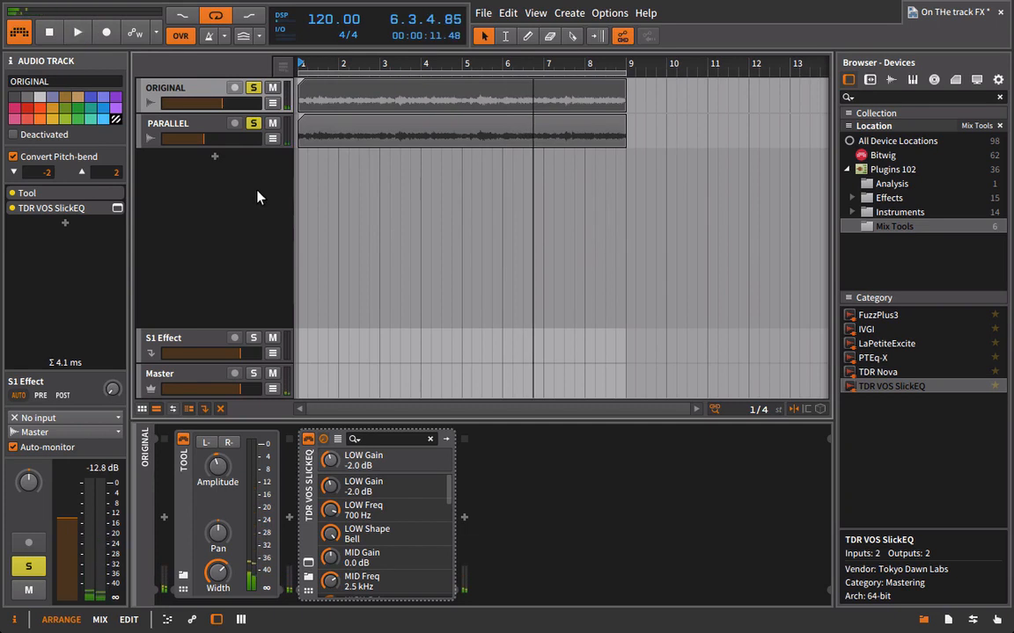
double_click(184, 92)
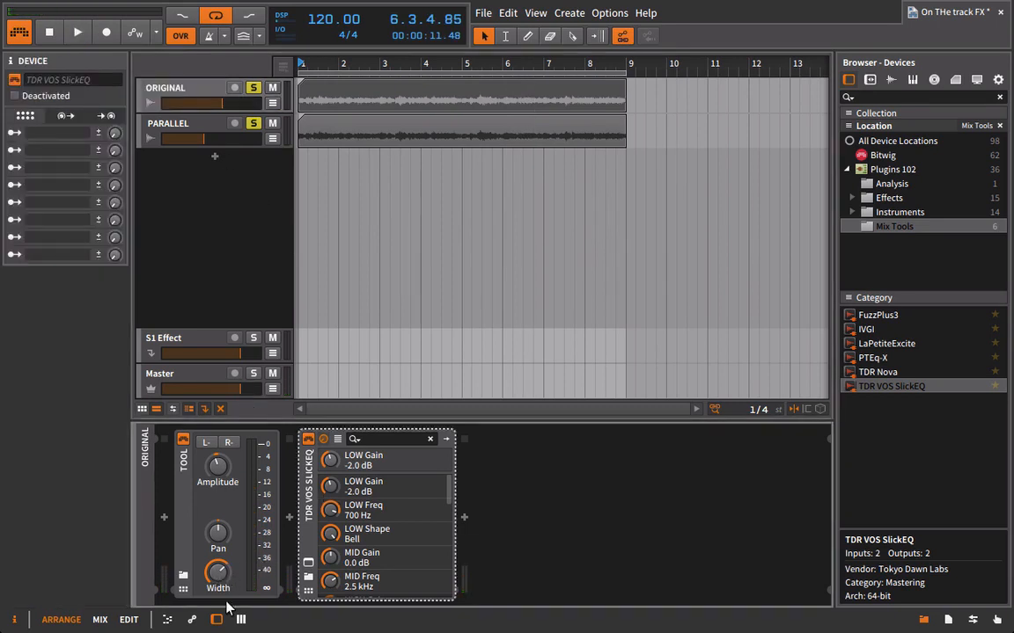
key("space")
left_click_drag(217, 584, 217, 580)
key("space")
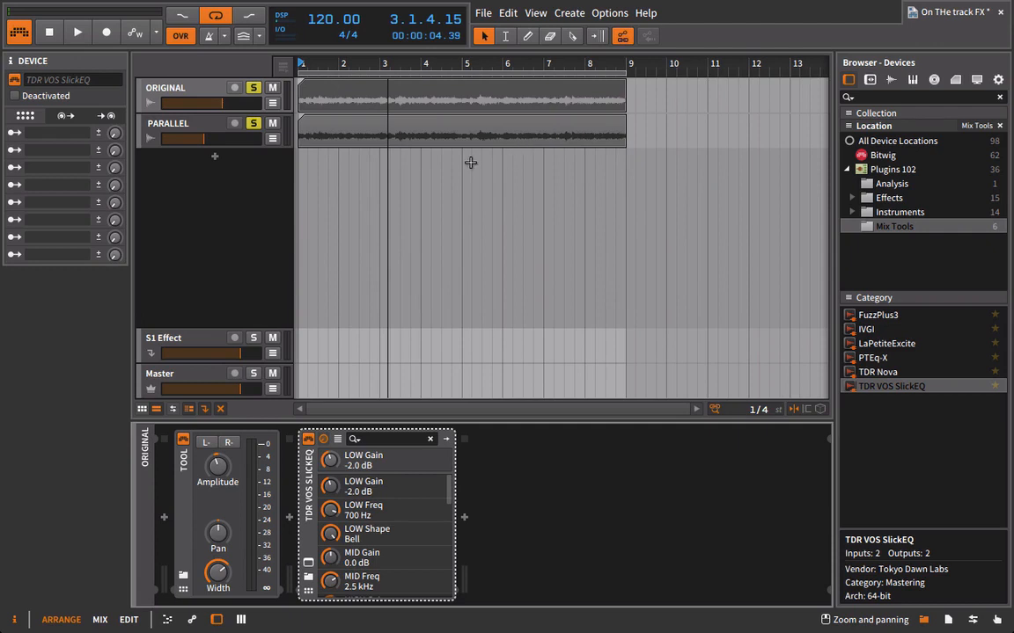
Step: Add the SPAN analyzer at the end of PARALLEL's chain, view the spectrum during playback and close its window
left_click(217, 129)
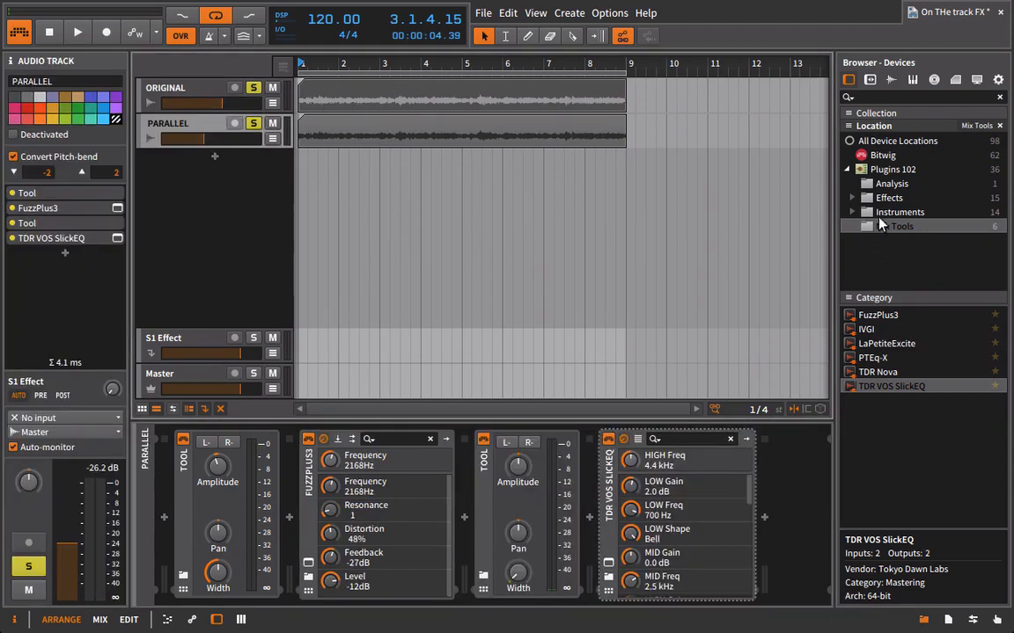
left_click(889, 184)
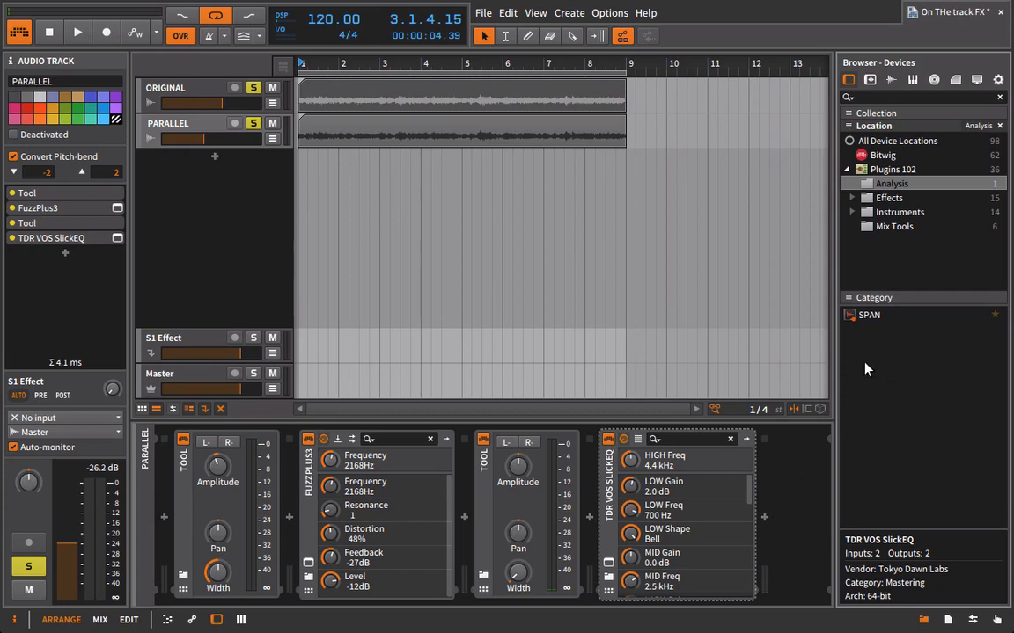
left_click(860, 319)
left_click_drag(814, 457, 814, 457)
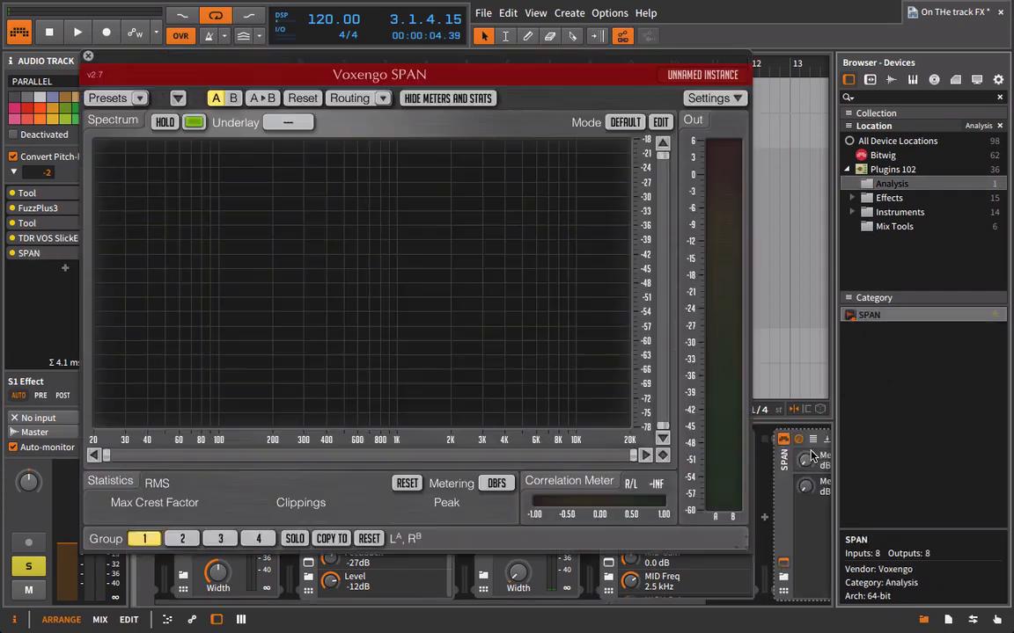
key("space")
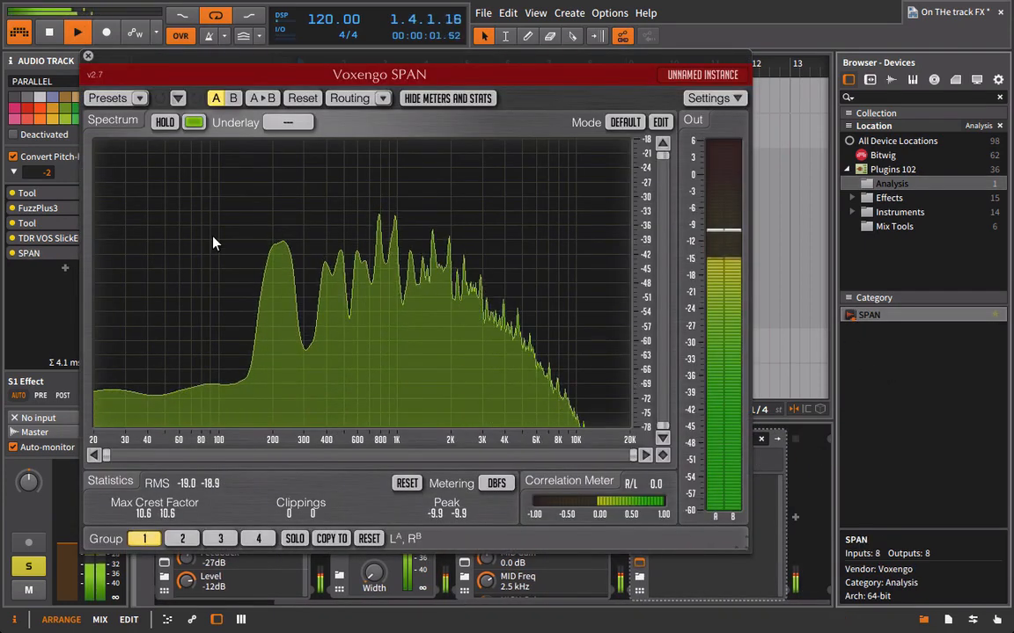
left_click(88, 57)
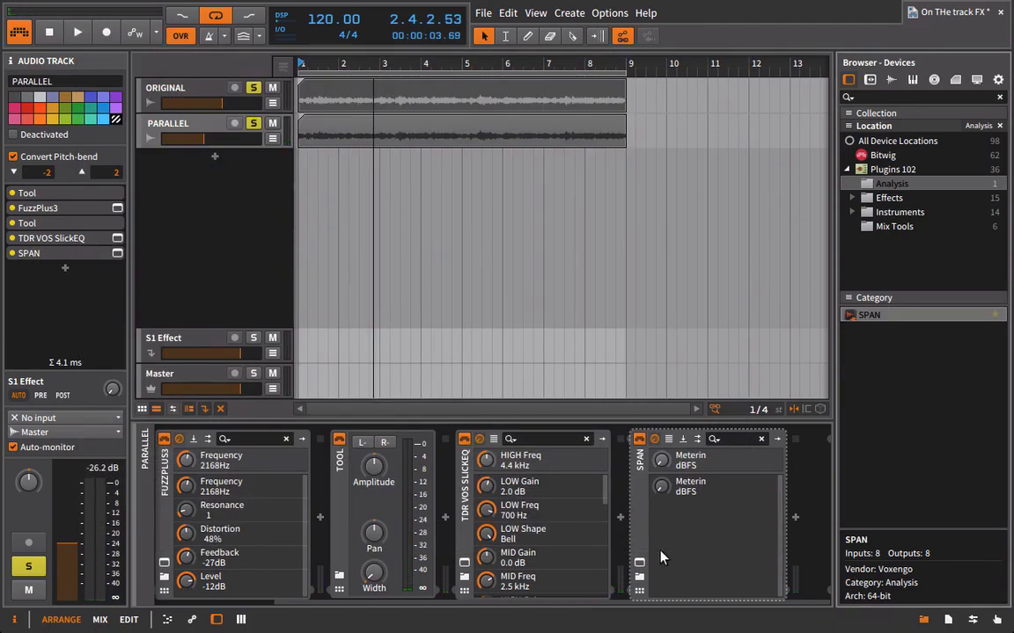
Step: Set the high-pass frequency of PARALLEL's SlickEQ to 160 Hz while watching SPAN during playback, then close both plugin windows
left_click(465, 563)
left_click(640, 563)
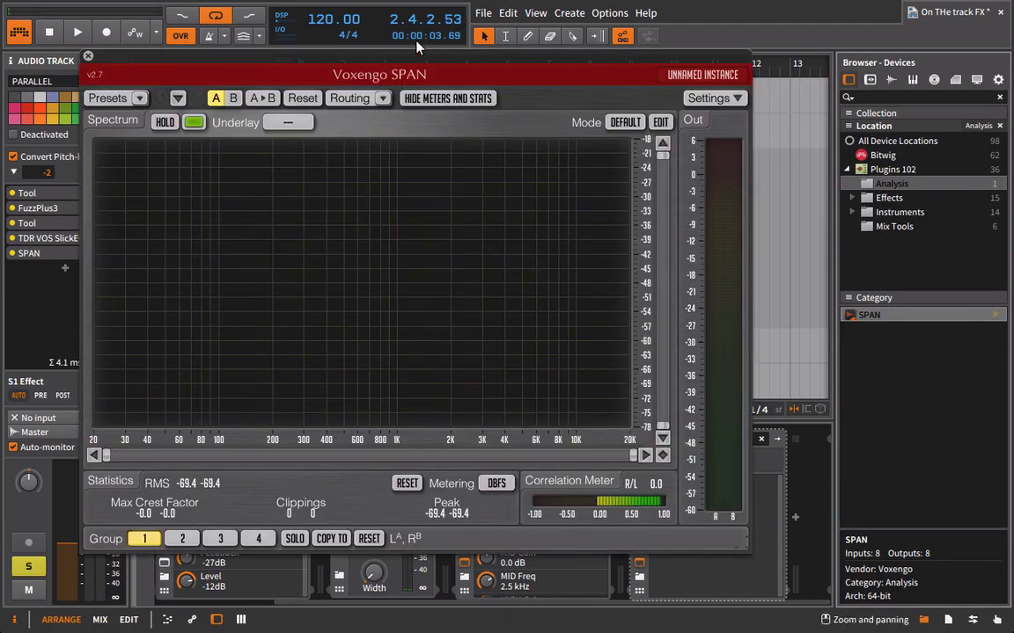
left_click_drag(369, 55, 697, 32)
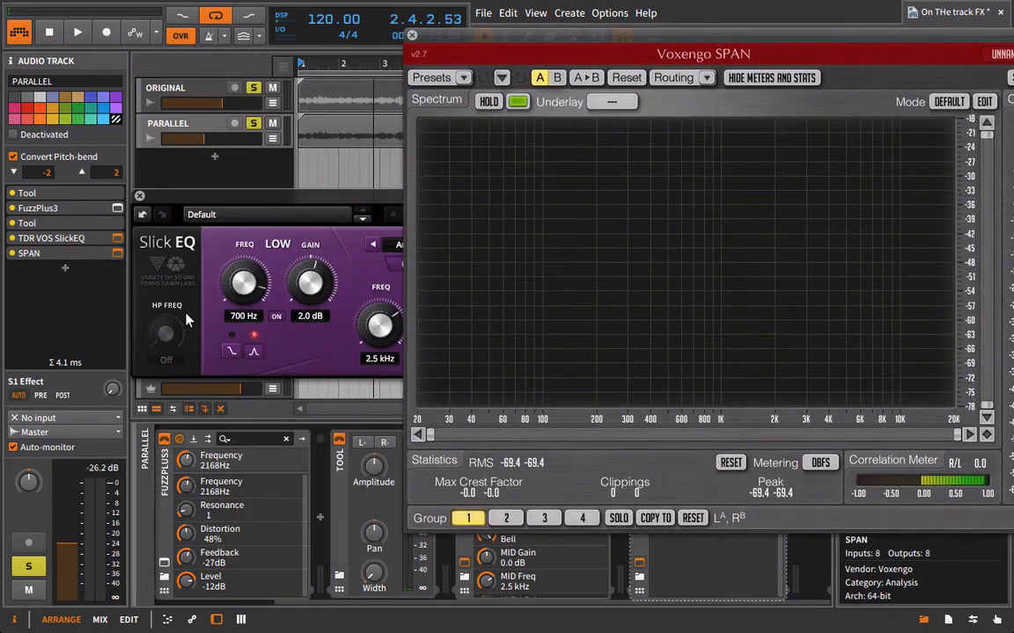
key("space")
left_click_drag(240, 198, 98, 168)
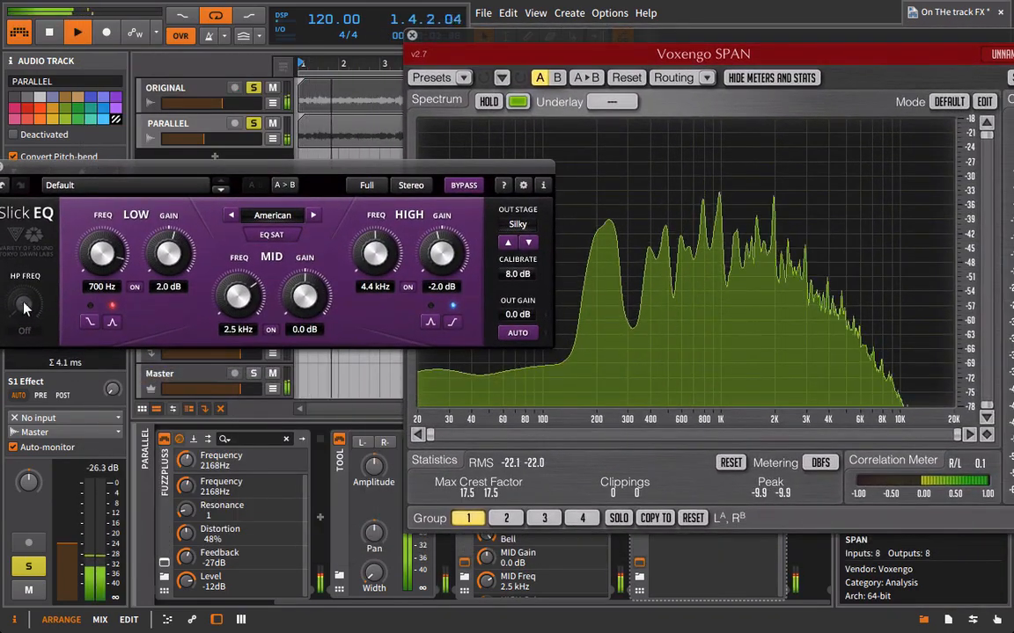
left_click_drag(24, 307, 61, 7)
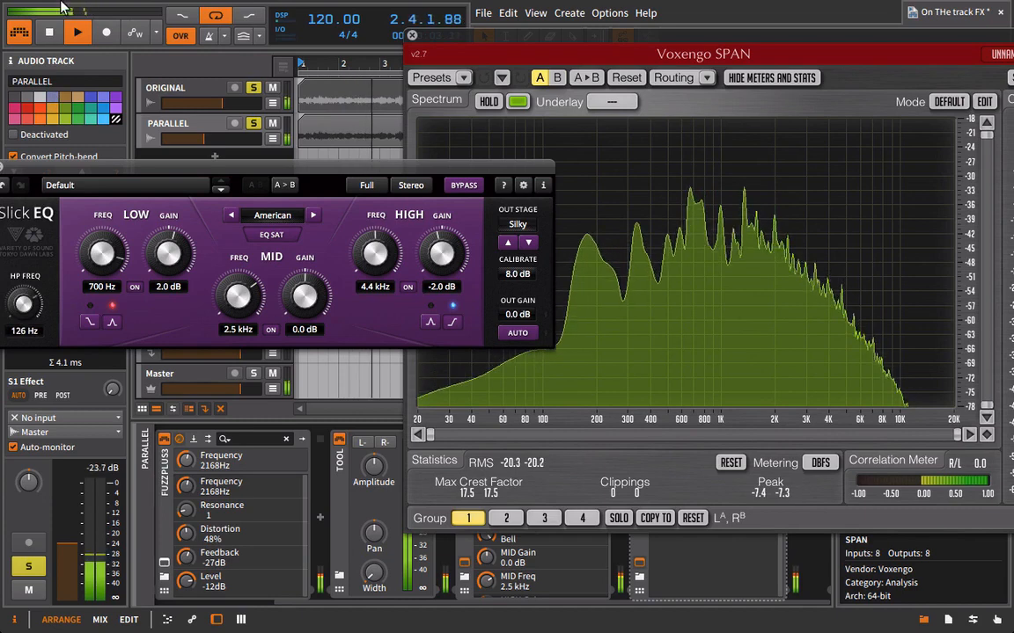
left_click_drag(35, 307, 35, 290)
left_click_drag(53, 167, 224, 145)
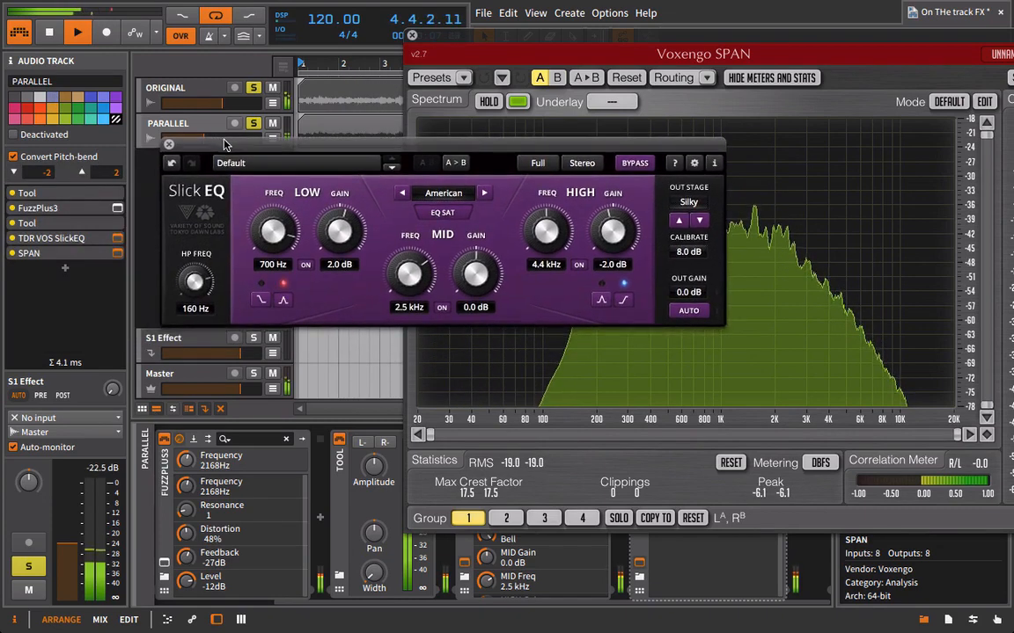
left_click(169, 145)
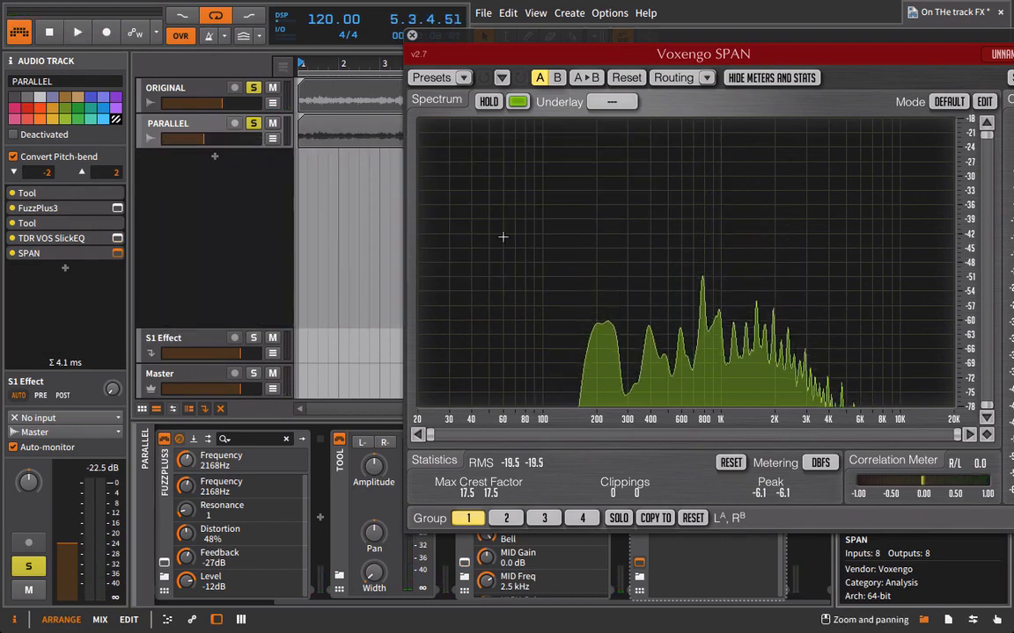
left_click(411, 35)
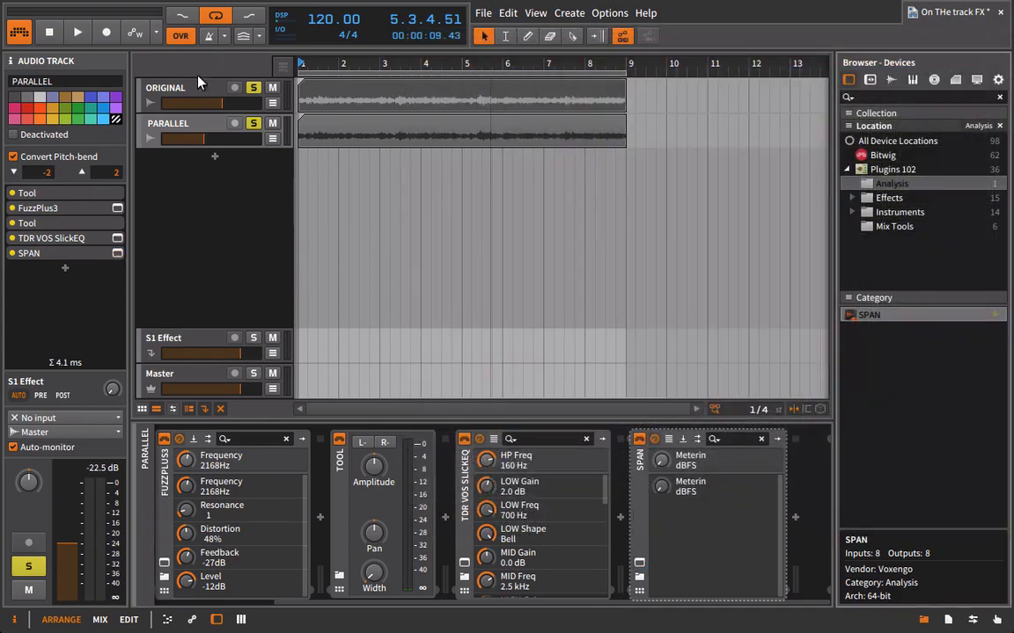
Step: Insert SPAN after SlickEQ on ORIGINAL, examine the spectrum during playback and remove the analyzer
left_click(197, 86)
left_click_drag(858, 317, 725, 491)
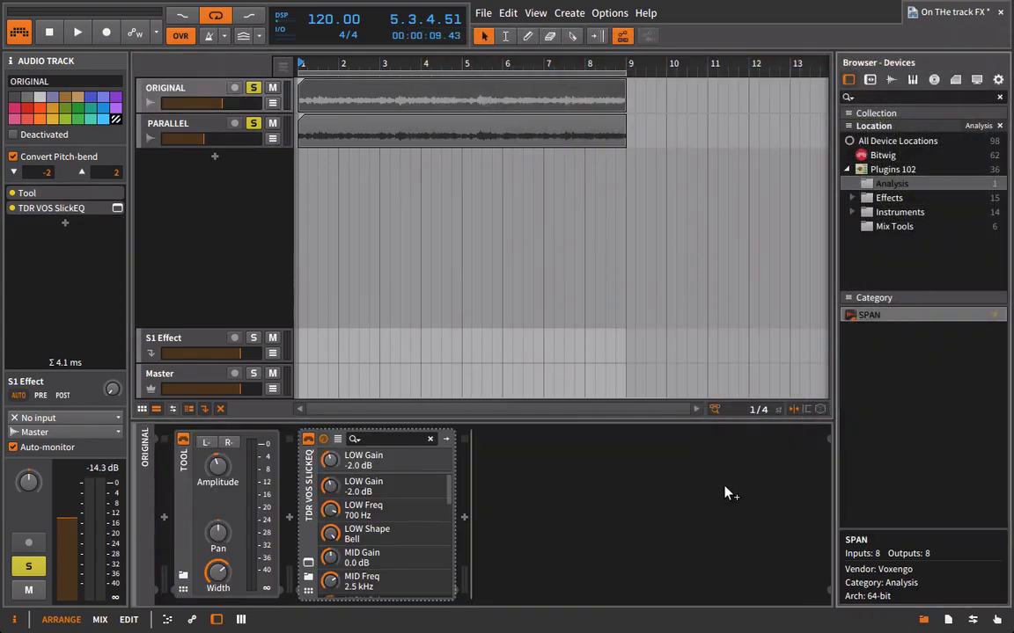
left_click_drag(268, 67, 596, 67)
key("space")
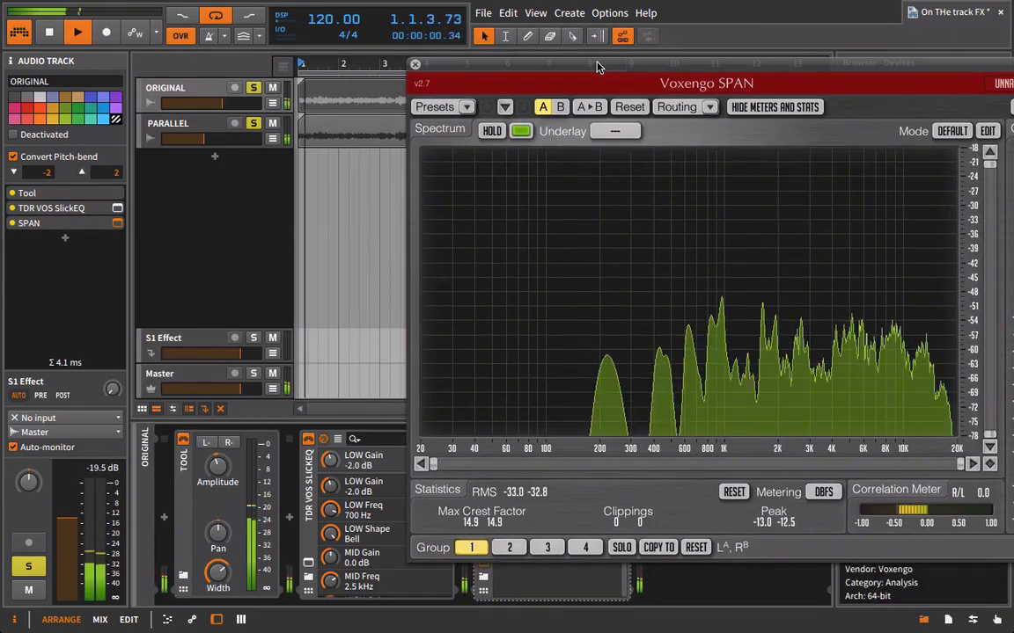
left_click(414, 64)
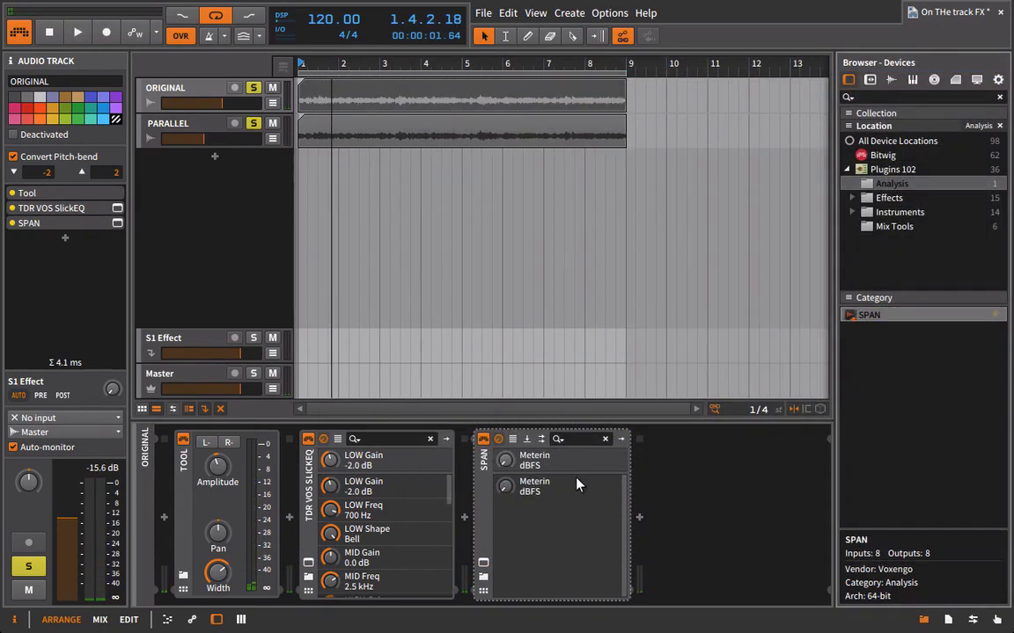
left_click(479, 473)
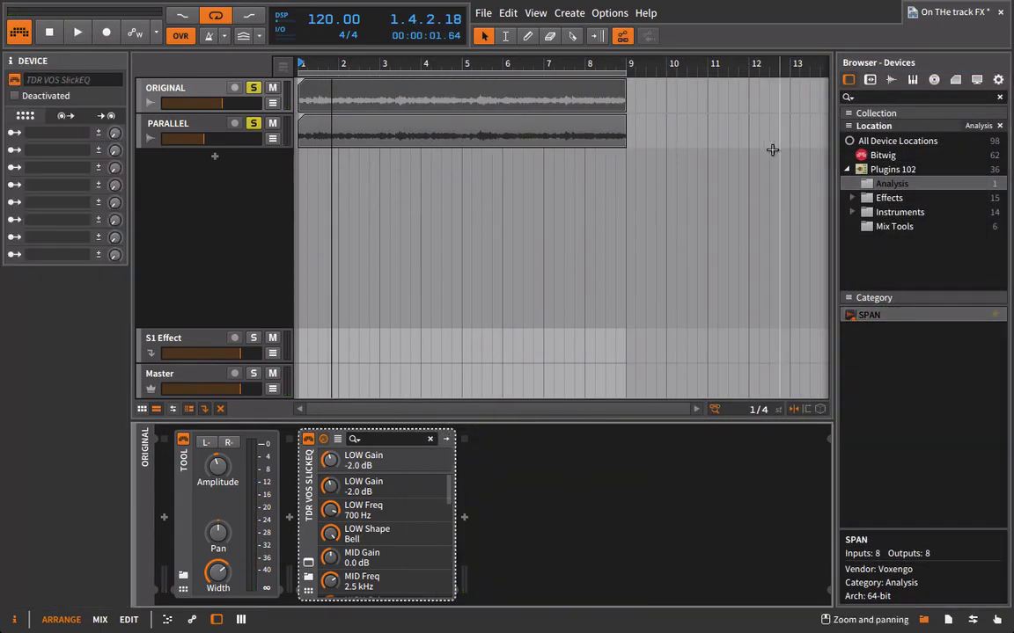
Step: Enable mono monitoring, compare the playback with and without PARALLEL soloed, and raise PARALLEL's volume slightly
left_click(972, 620)
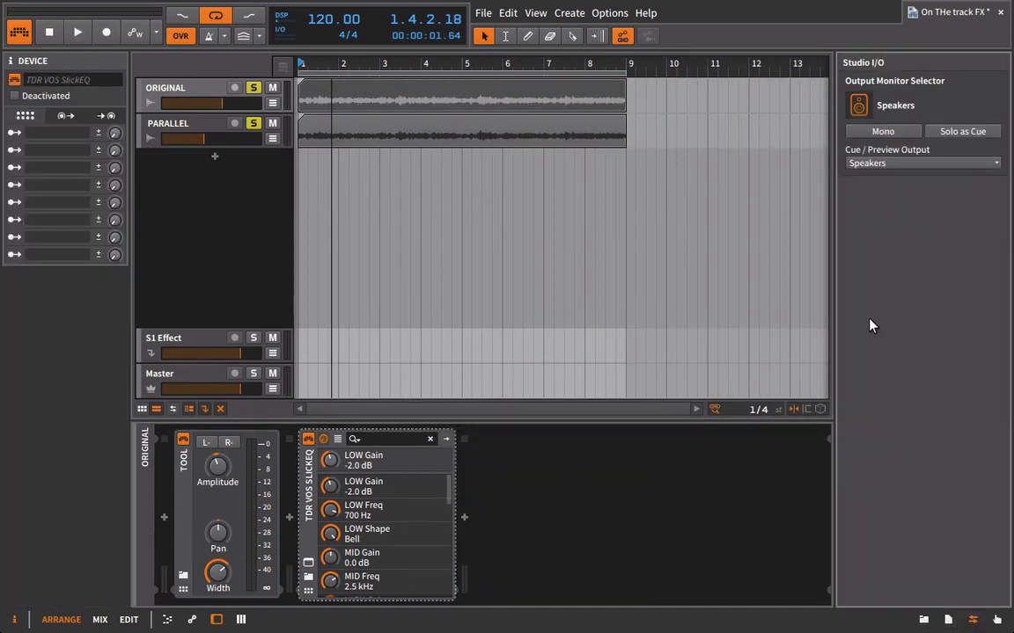
key("space")
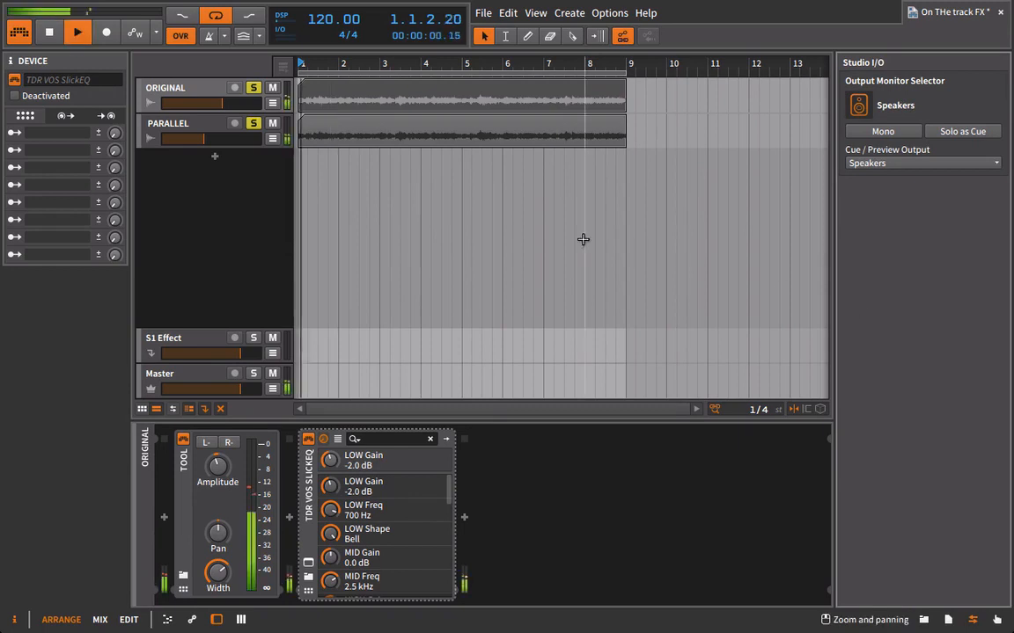
left_click(861, 135)
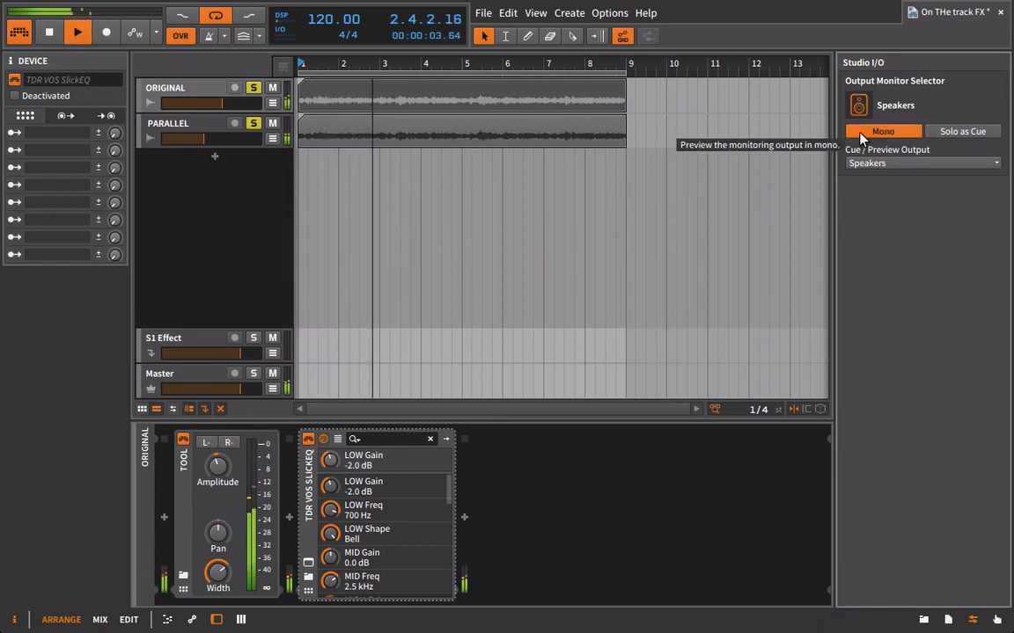
left_click(253, 124)
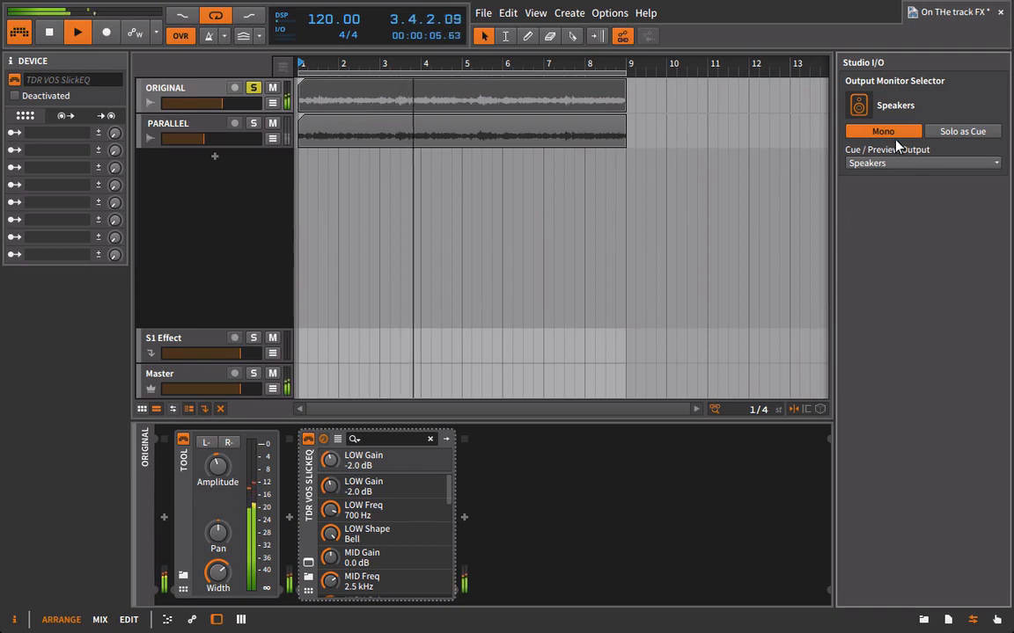
left_click(882, 136)
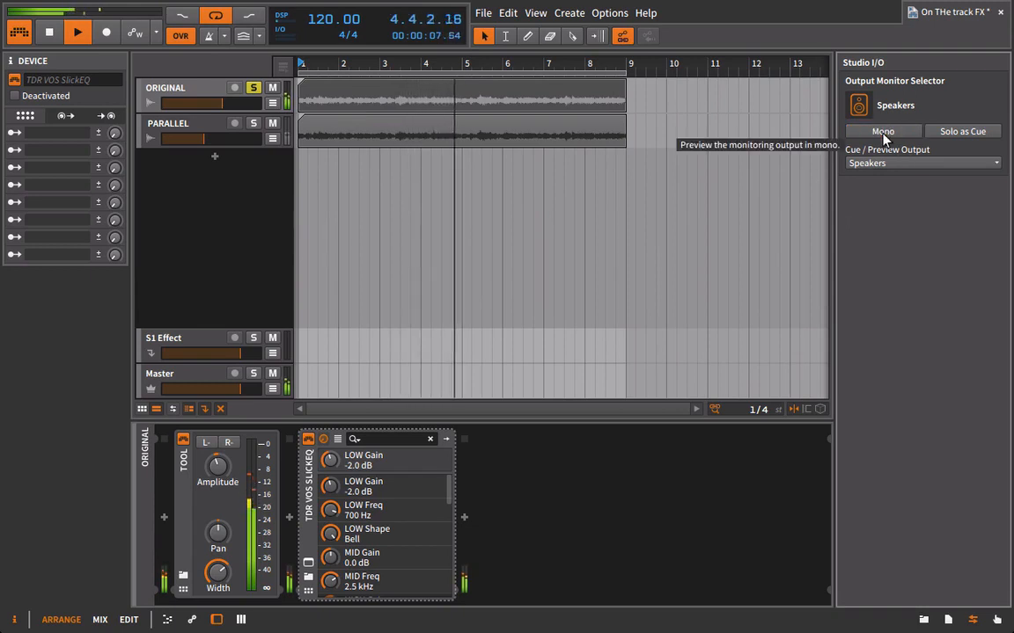
left_click(882, 136)
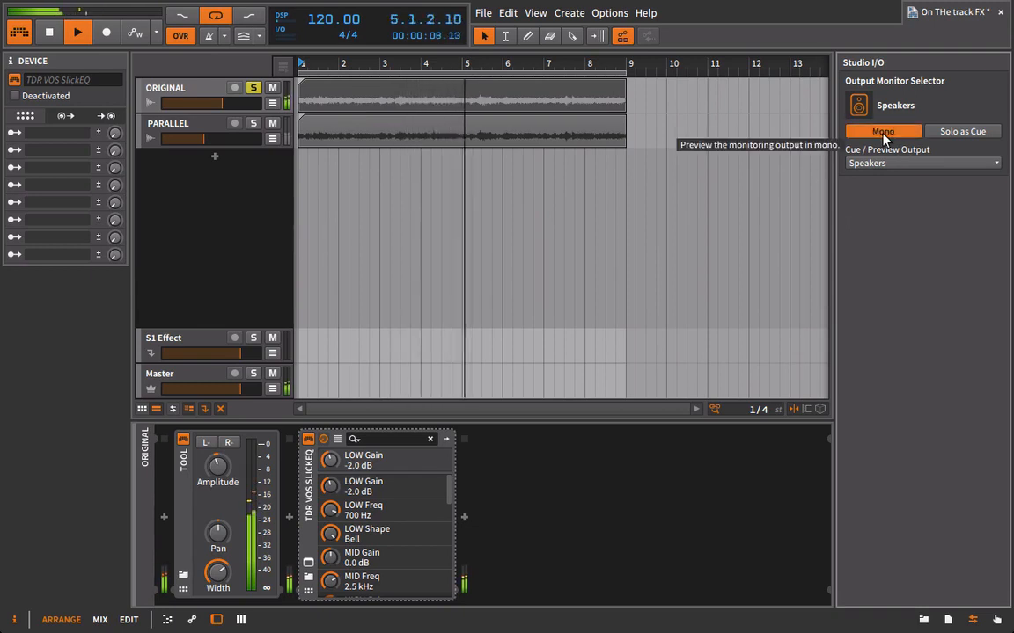
left_click(255, 125)
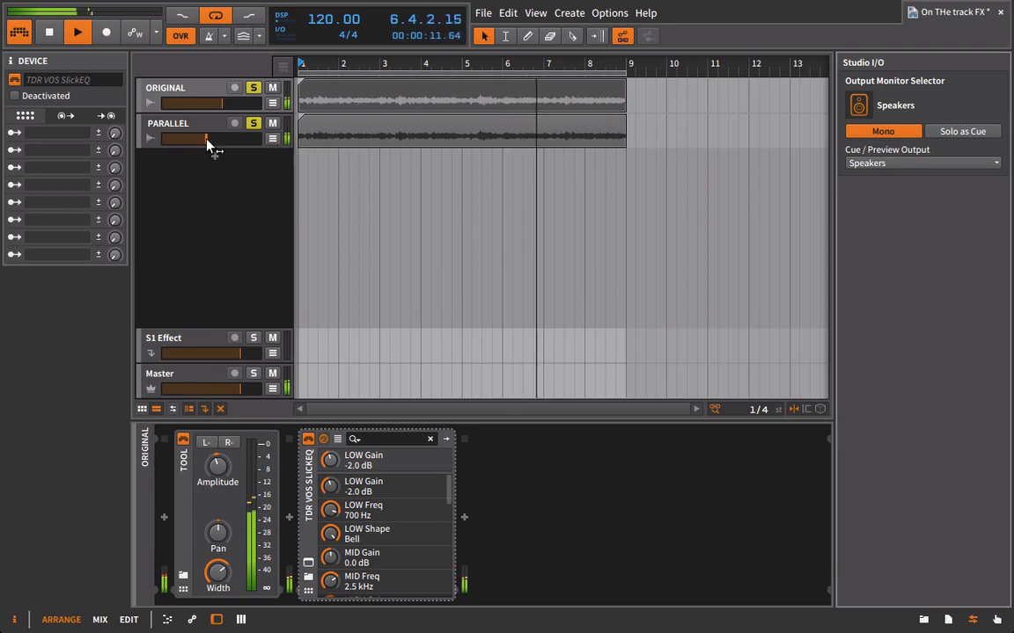
Step: Set PARALLEL's FuzzPlus3 to 37% distortion and -29 dB feedback, then close the plugin window
left_click(143, 124)
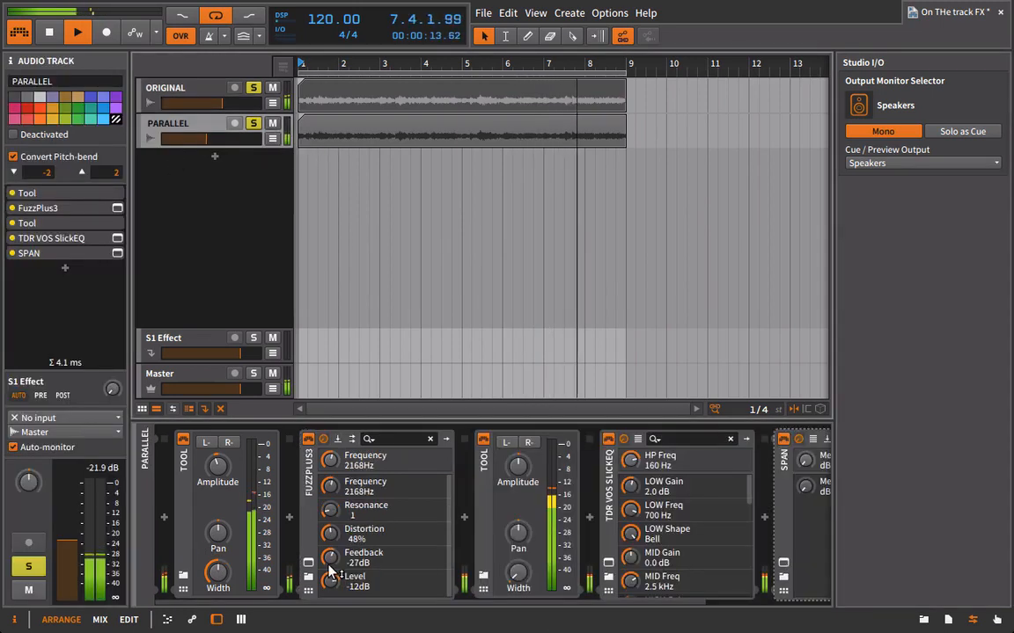
left_click(308, 563)
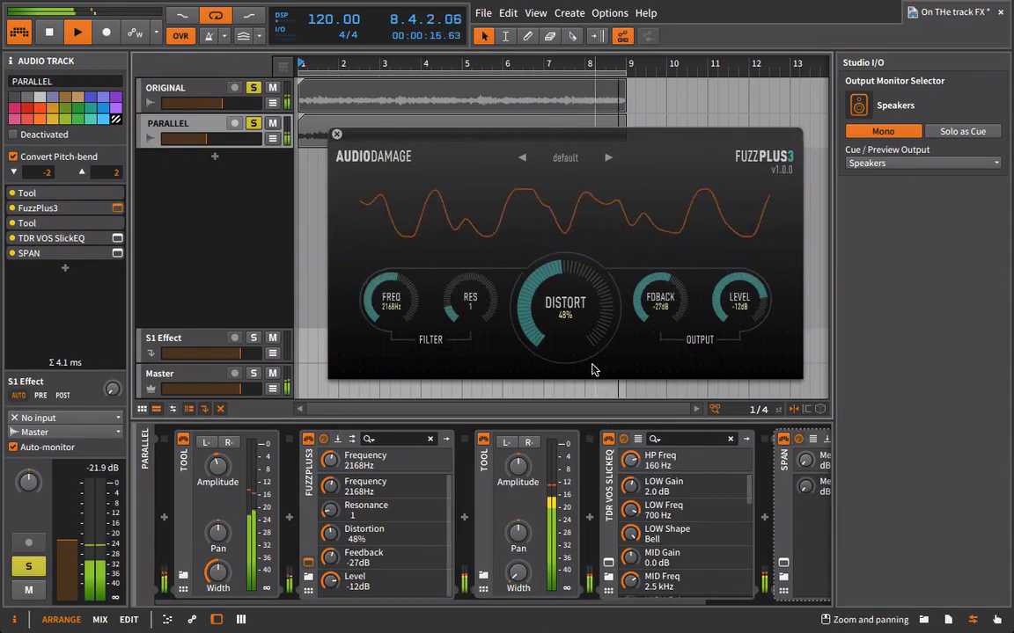
left_click_drag(571, 326, 570, 350)
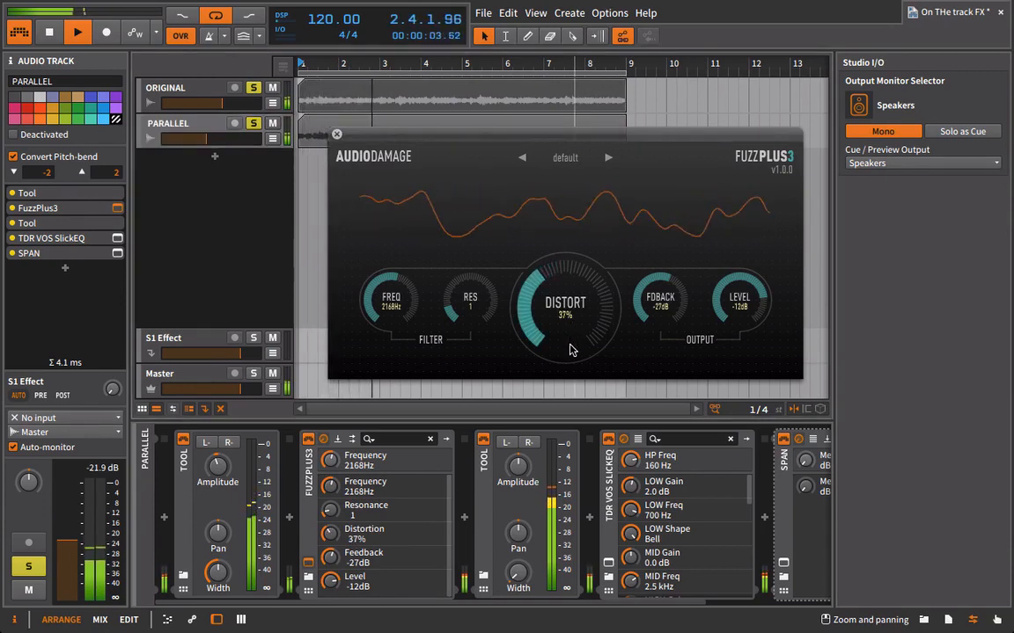
left_click_drag(669, 297, 669, 302)
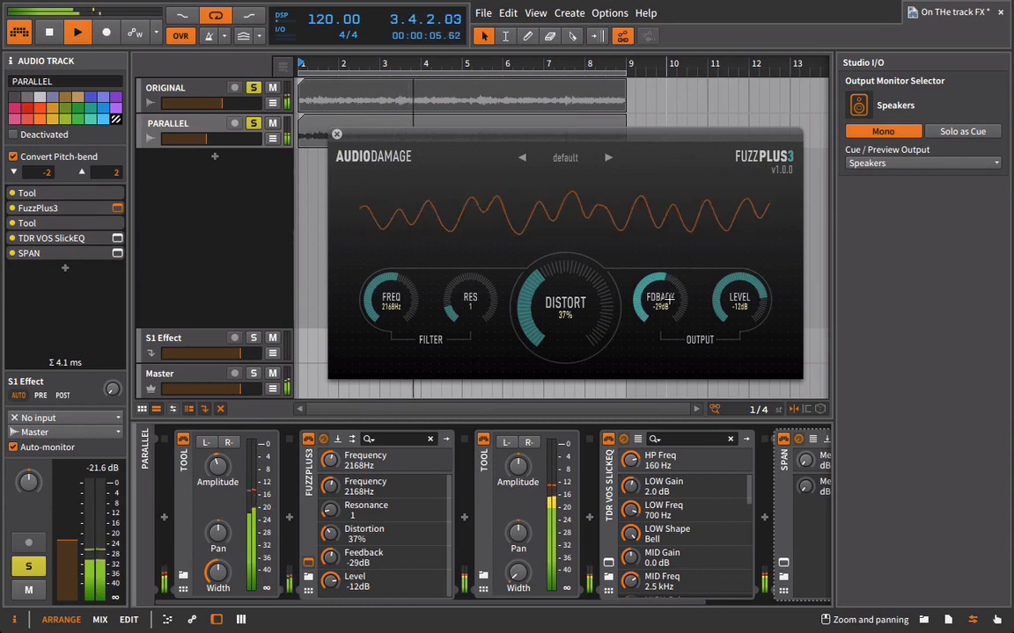
left_click(337, 135)
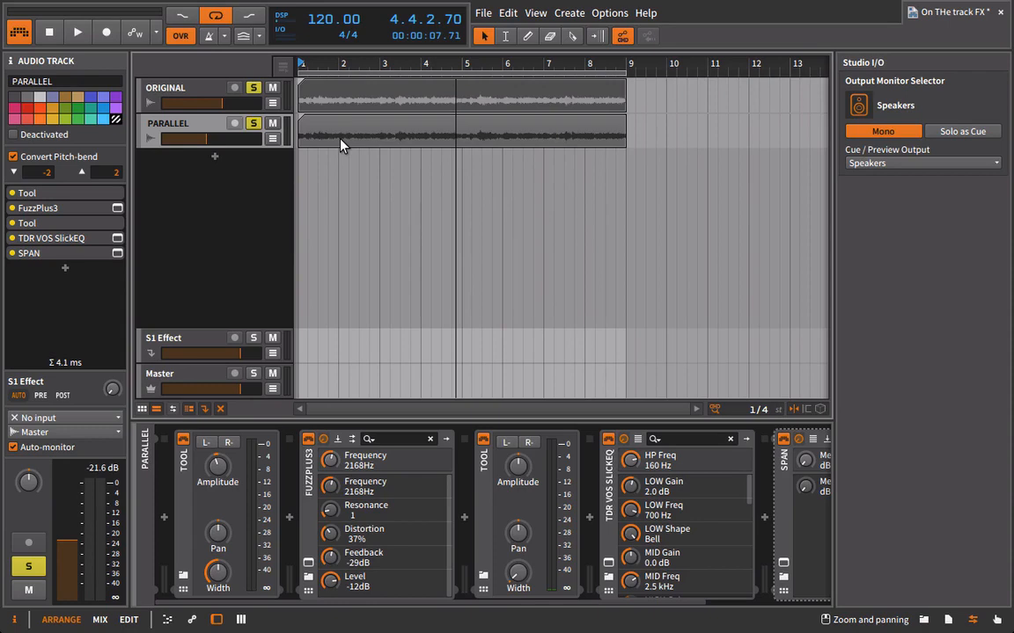
left_click(440, 139)
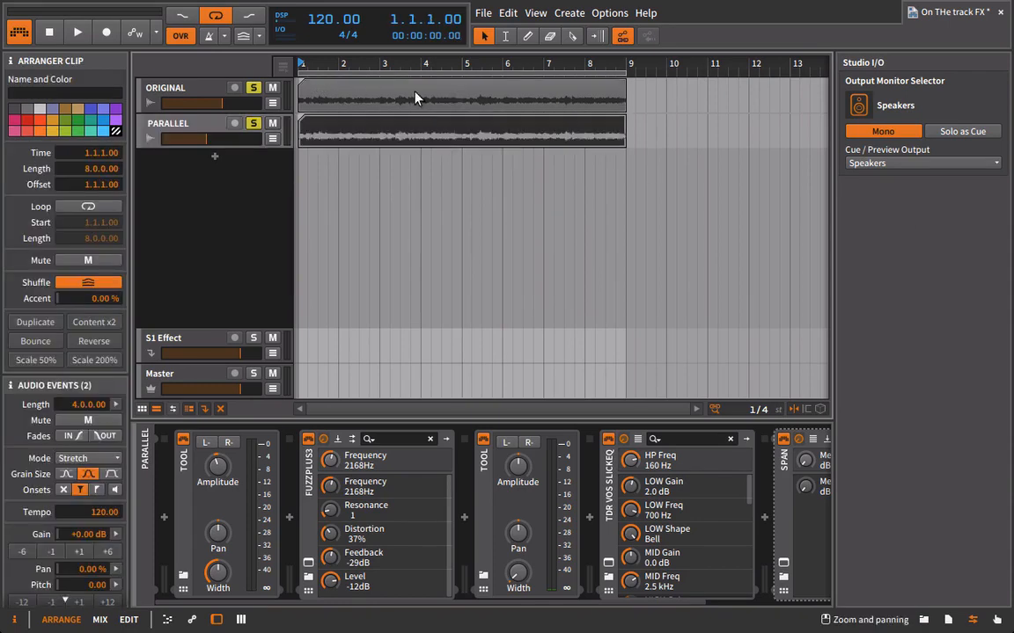
left_click(416, 95)
left_click(411, 122)
left_click(404, 108)
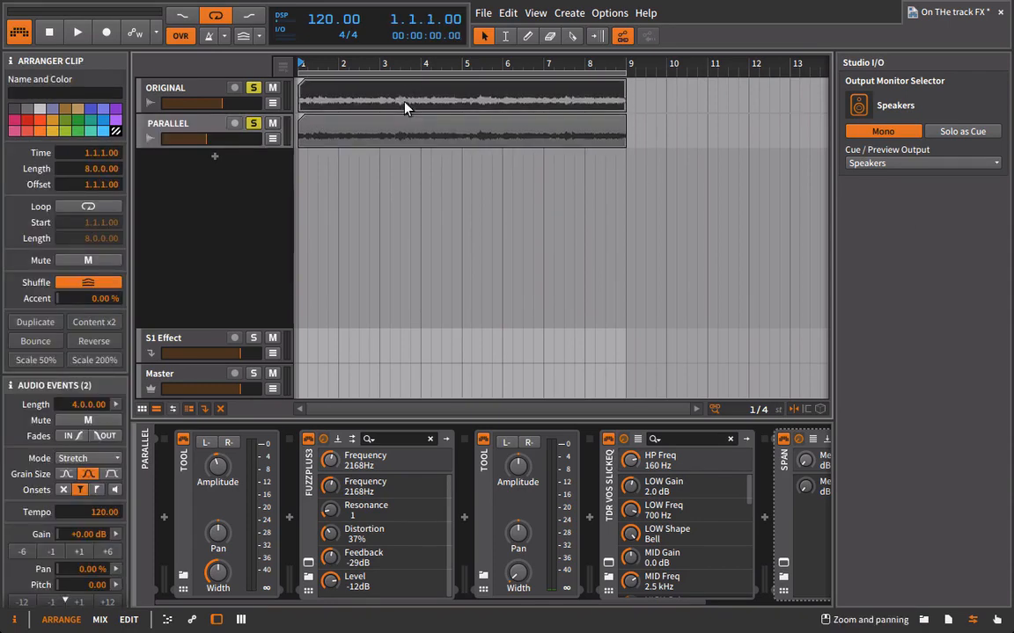
left_click(186, 128)
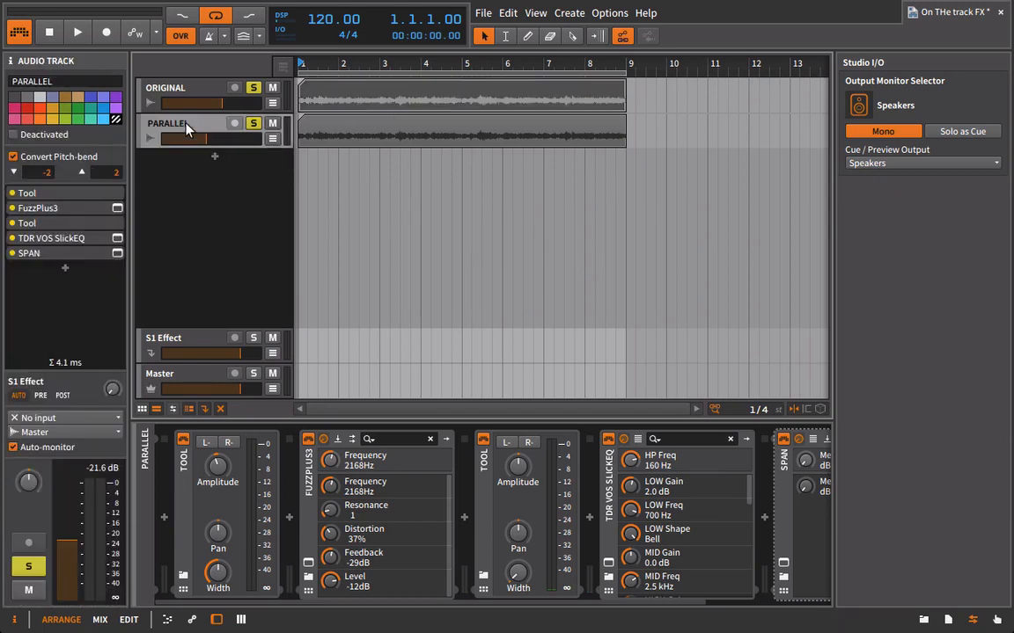
mouse_move(186, 105)
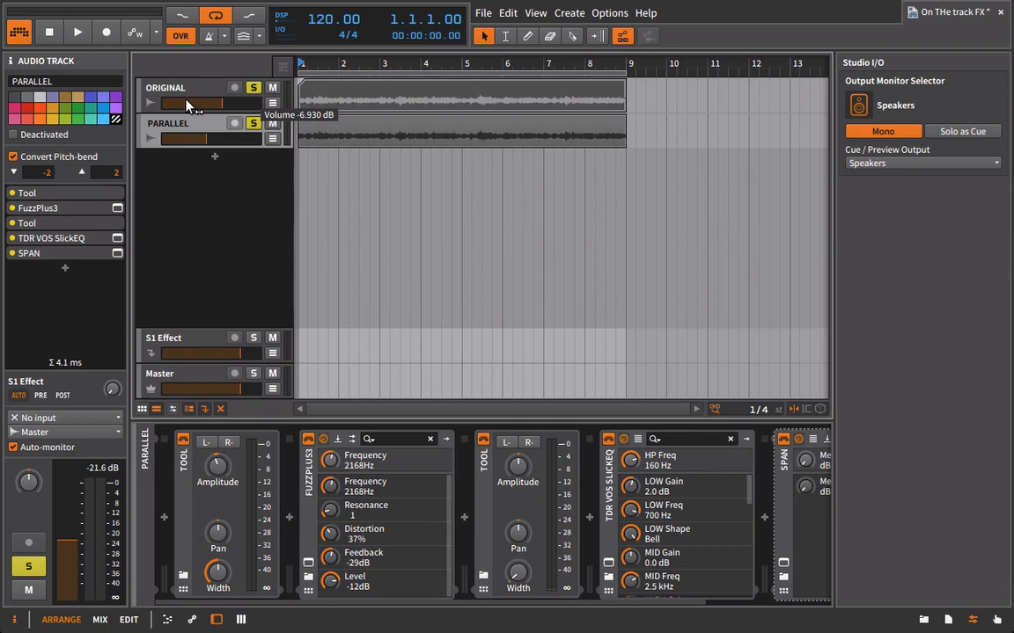
Step: Play both tracks in mono, compare the sound with ORIGINAL's SlickEQ bypassed, then stop playback and reactivate the equalizer
key("space")
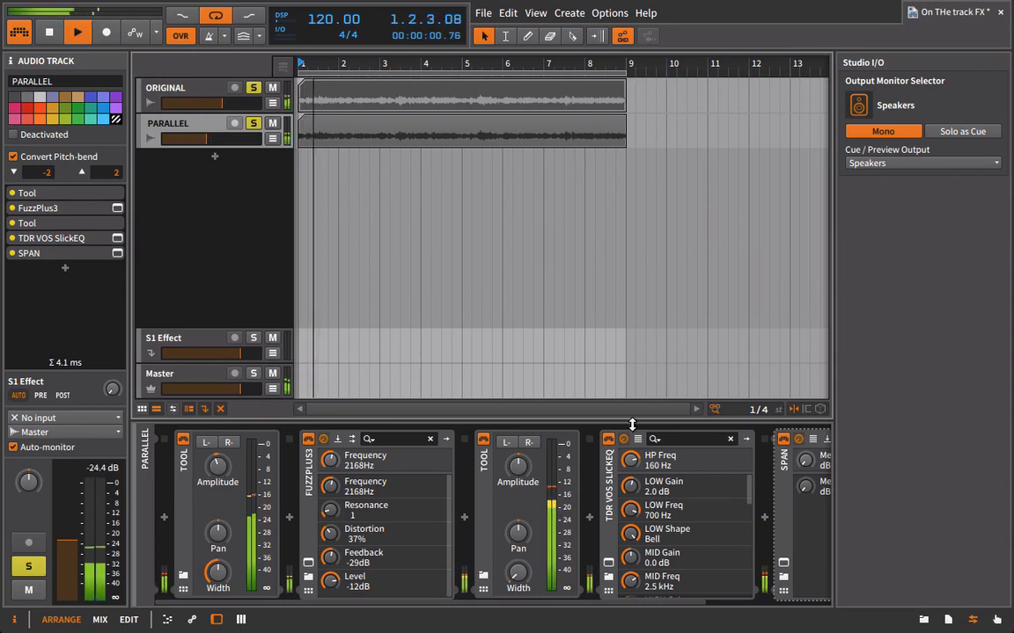
left_click(170, 103)
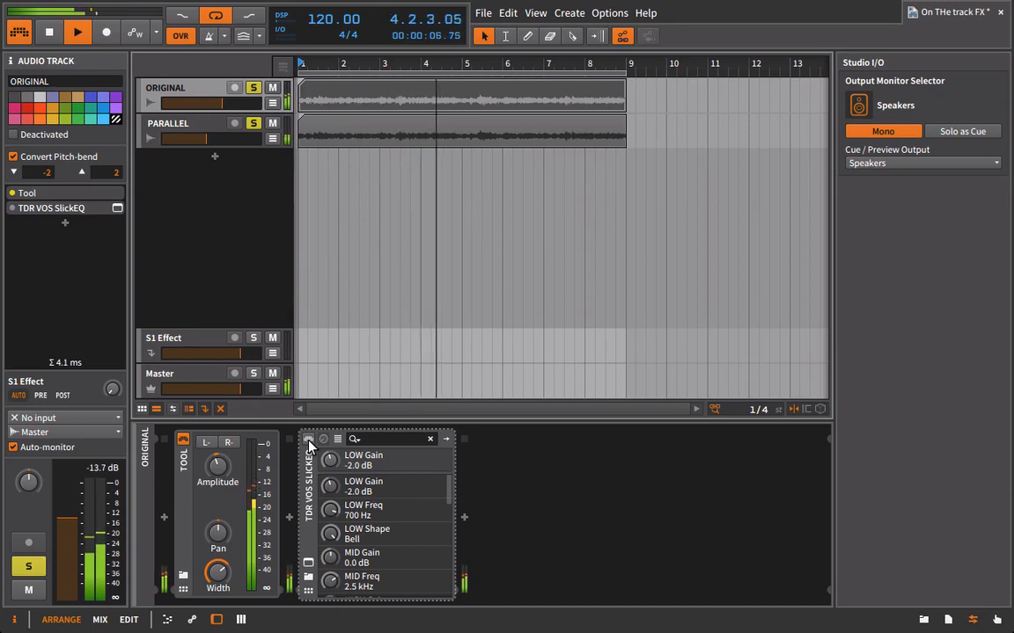
key("space")
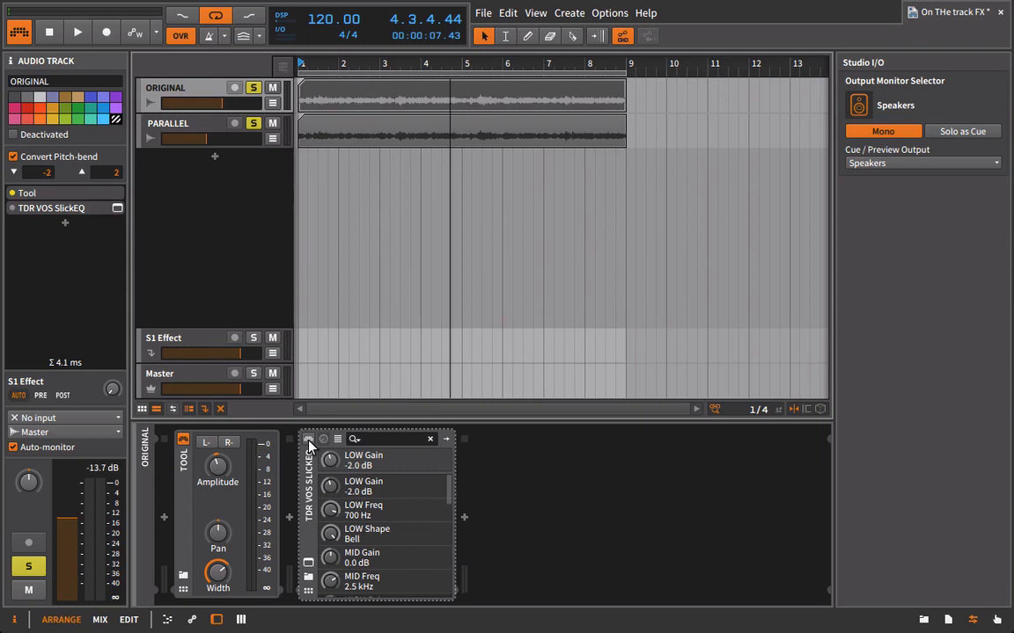
left_click(308, 440)
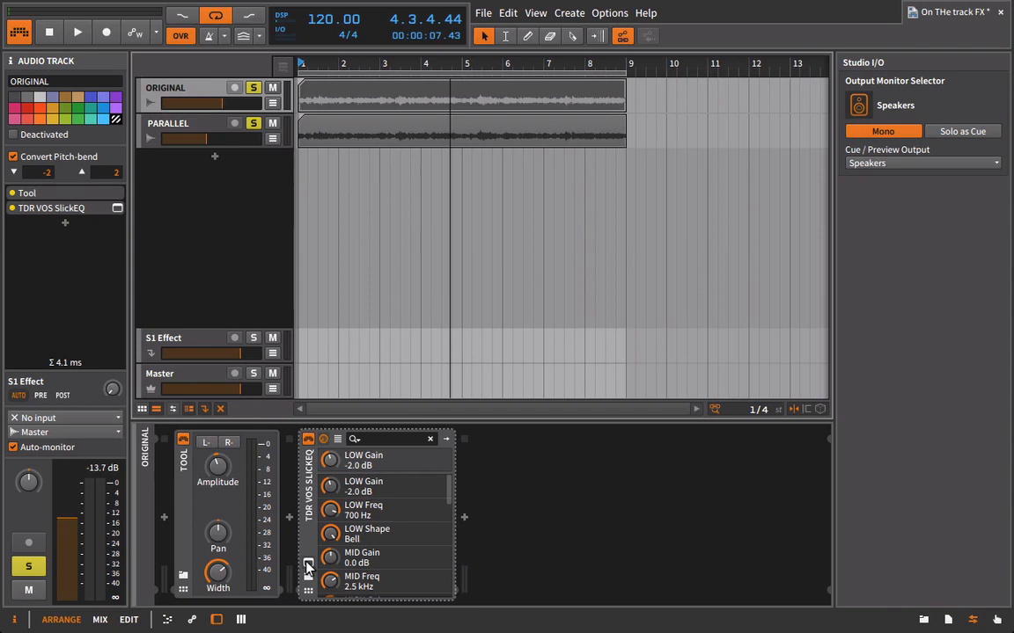
Step: Disable mono monitoring and display the plugin Effects folder in the device browser
left_click(779, 128)
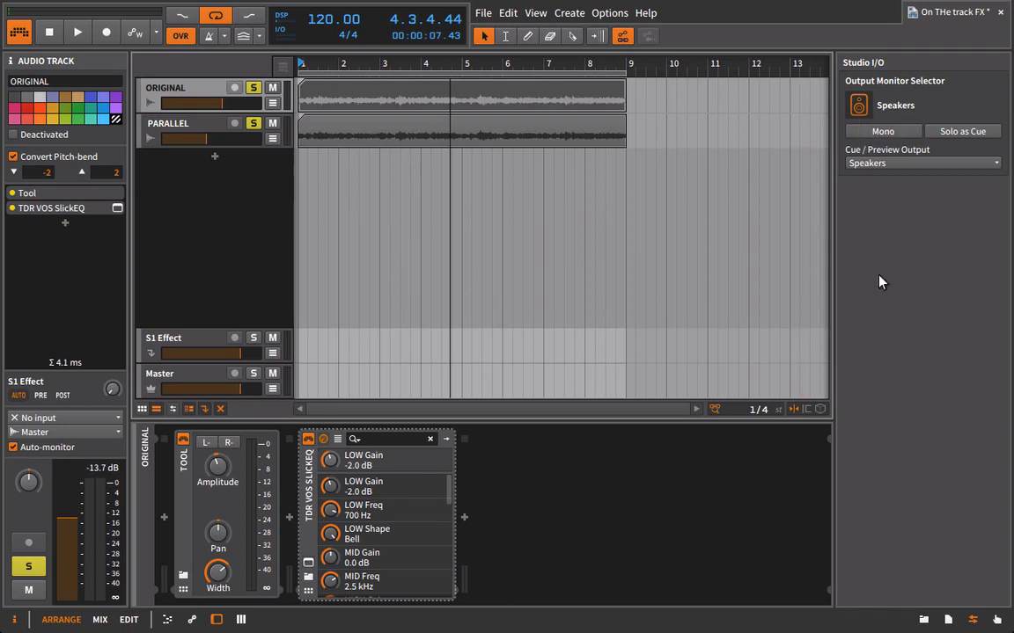
left_click(922, 619)
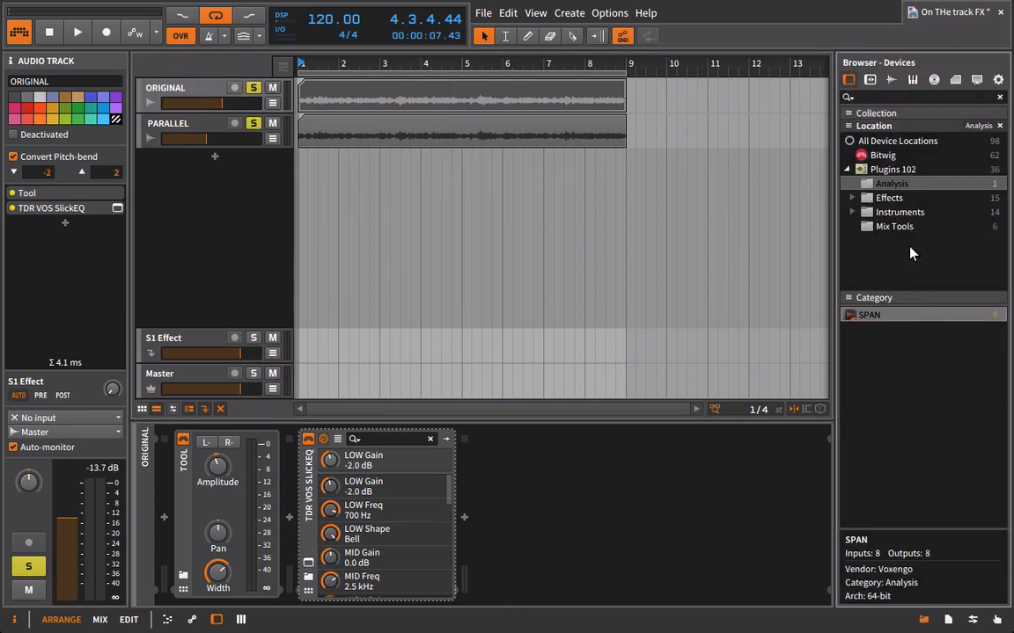
left_click(898, 198)
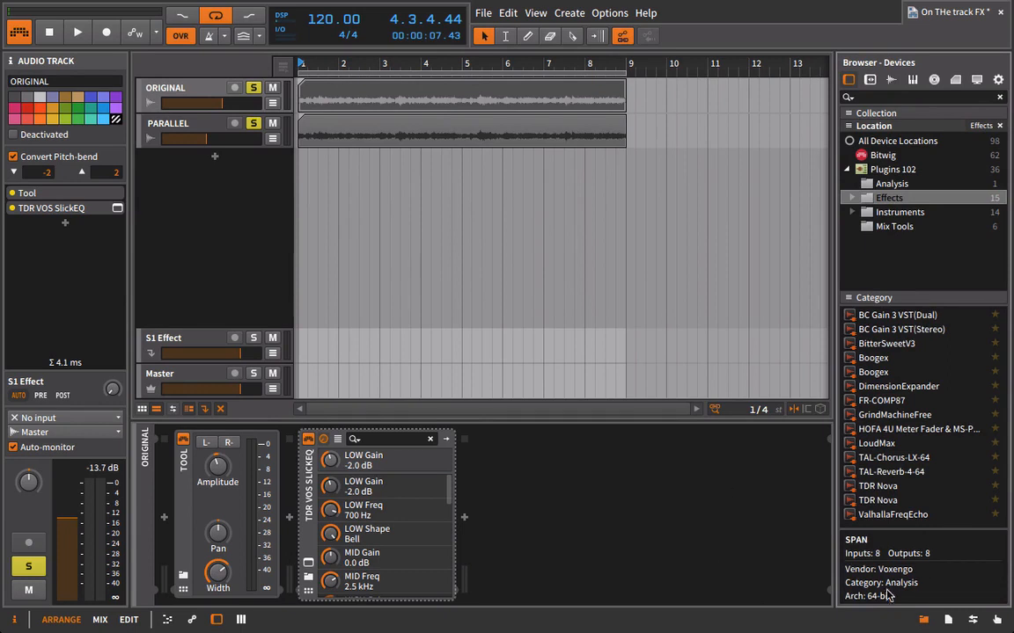